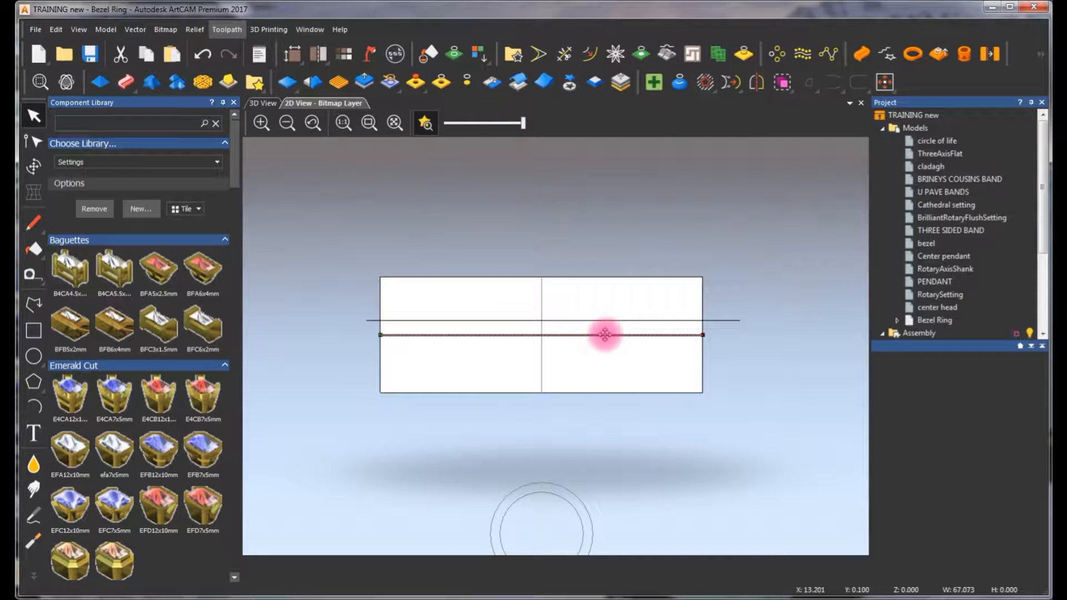
- Mirror the horizontal line above the model's centreline over the model, keeping a copy of the original
scroll(596, 340, up, 2)
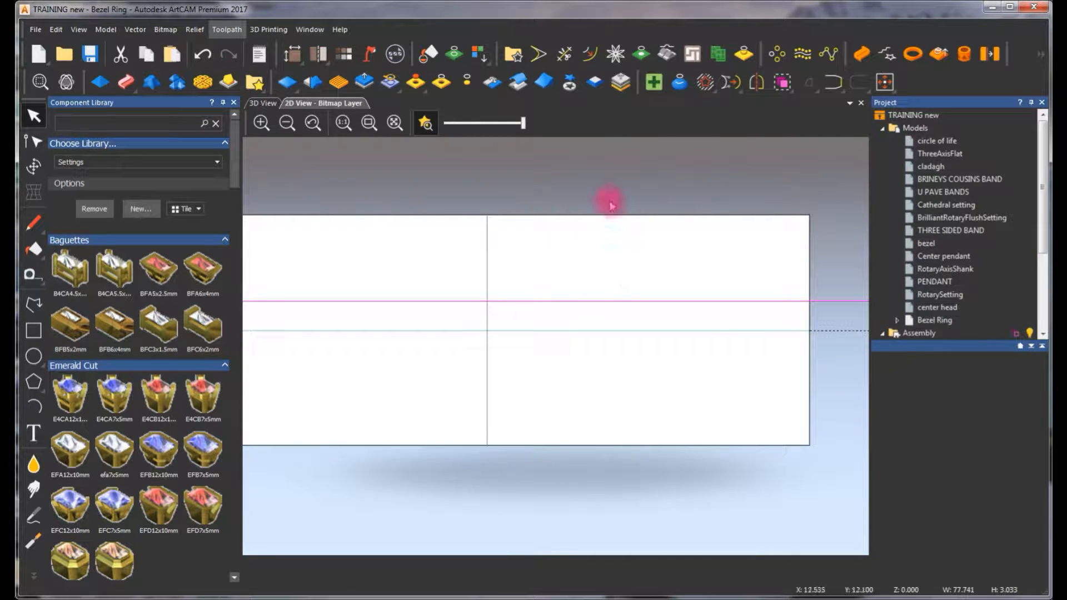
click(756, 88)
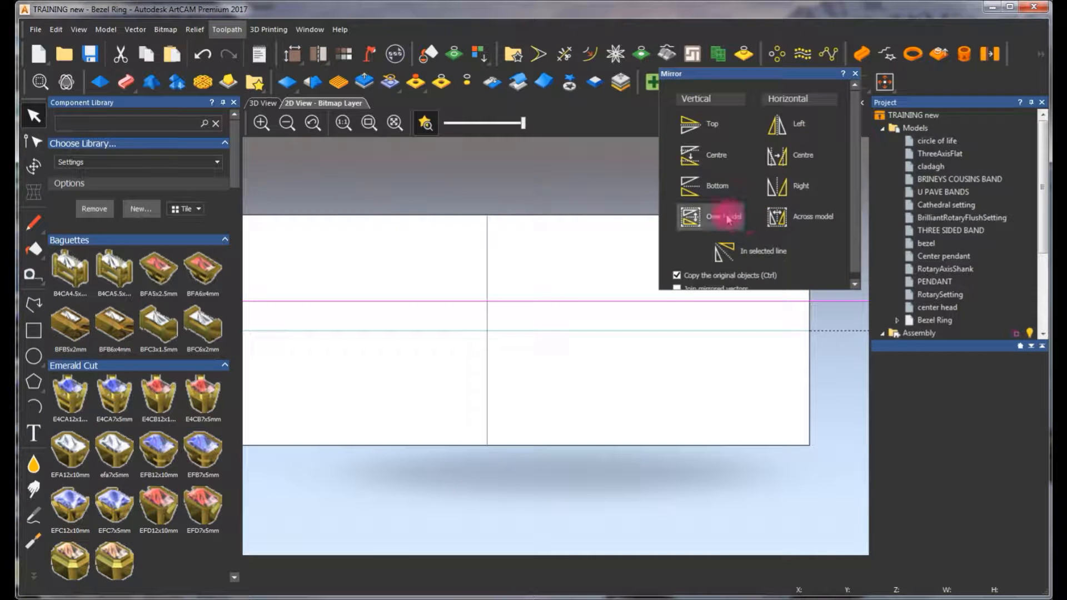
click(689, 216)
click(605, 327)
scroll(617, 333, down, 4)
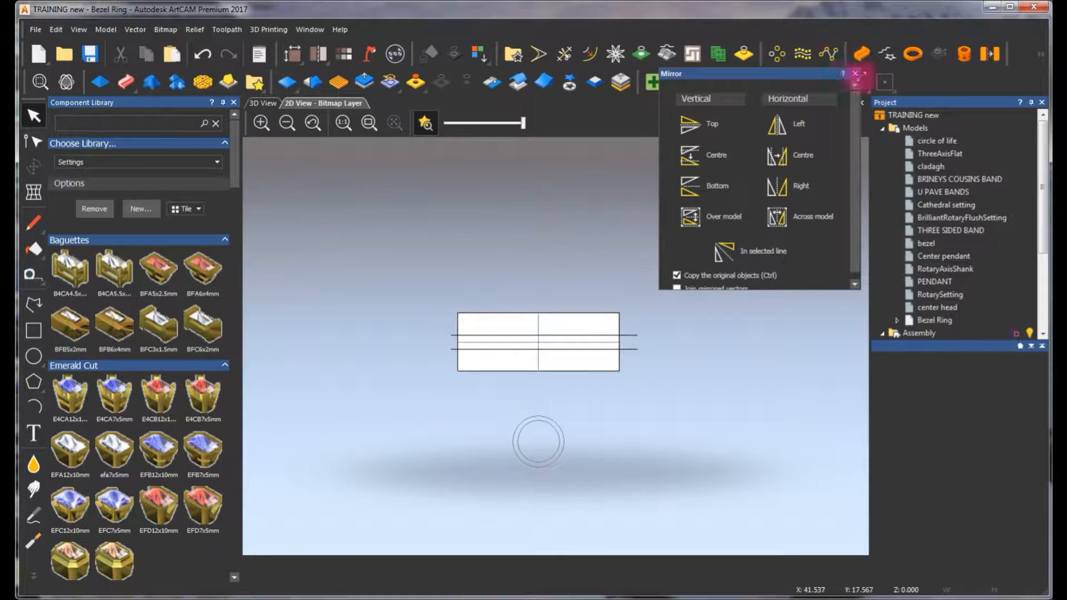
click(855, 74)
- Draw a rectangle about 8.8 mm wide and 5.3 mm high above the model and remove its bottom span
click(33, 331)
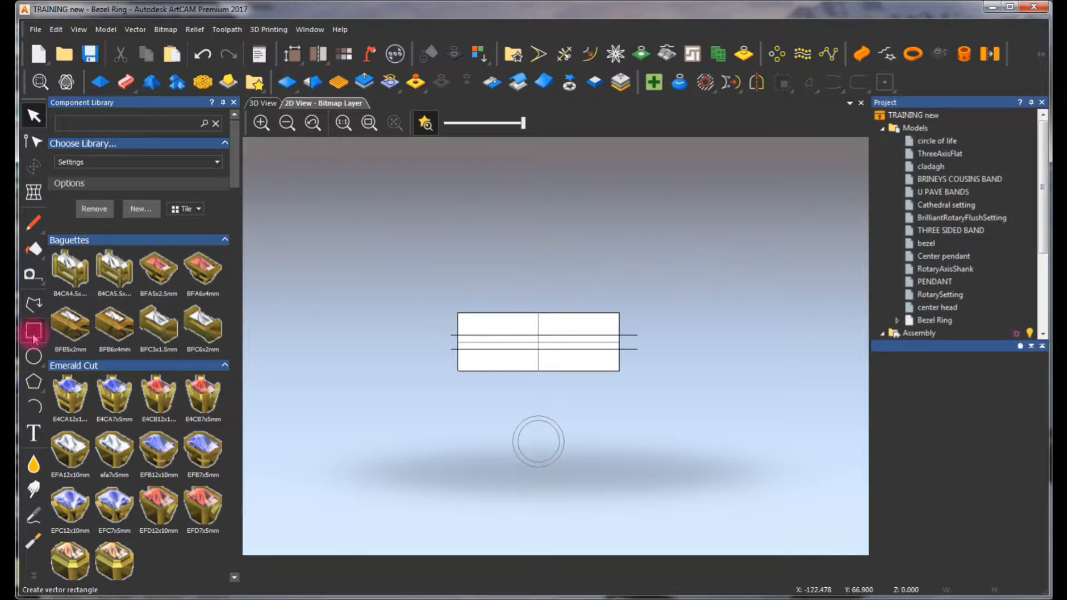
drag(525, 303, 527, 303)
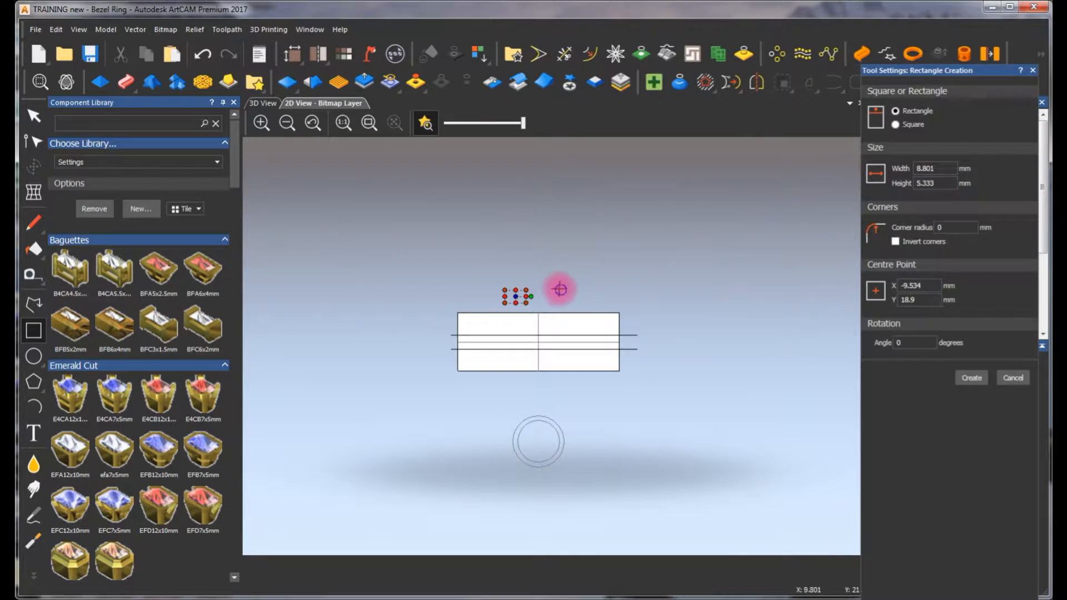
key(Escape)
scroll(517, 309, up, 3)
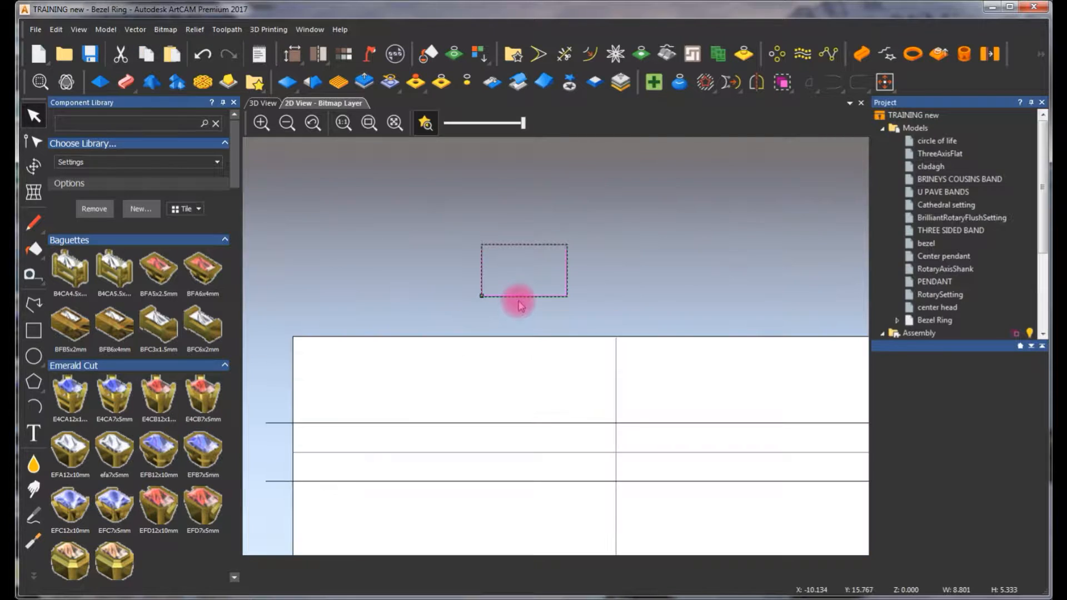
double_click(513, 297)
key(r)
click(589, 277)
- Create the ring band with an added Two Rail Sweep, using the two horizontal lines as rails and the open rectangle as cross section
scroll(572, 299, down, 1)
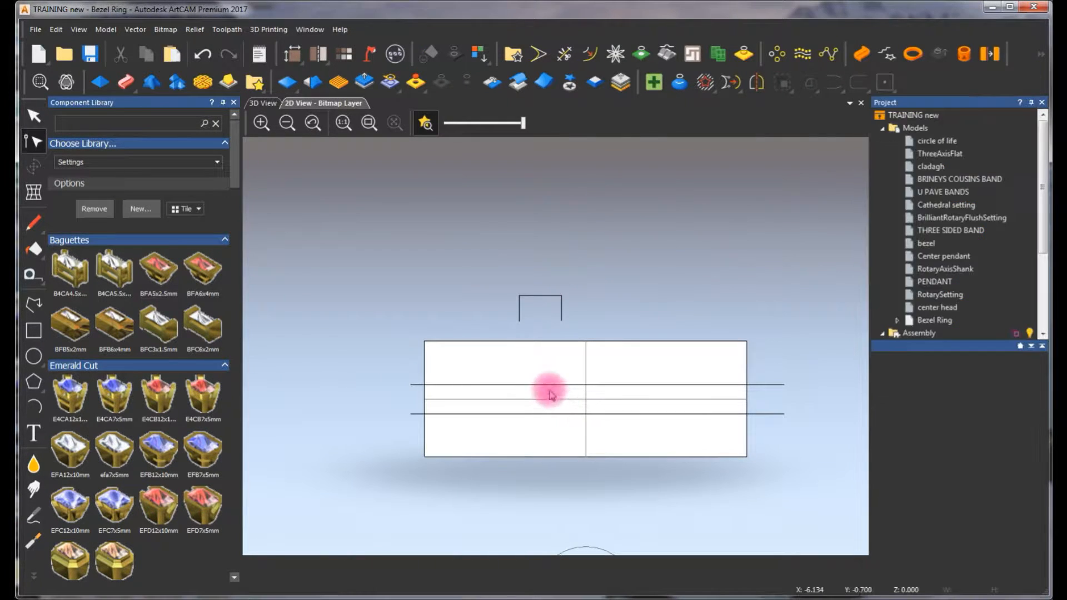
click(555, 384)
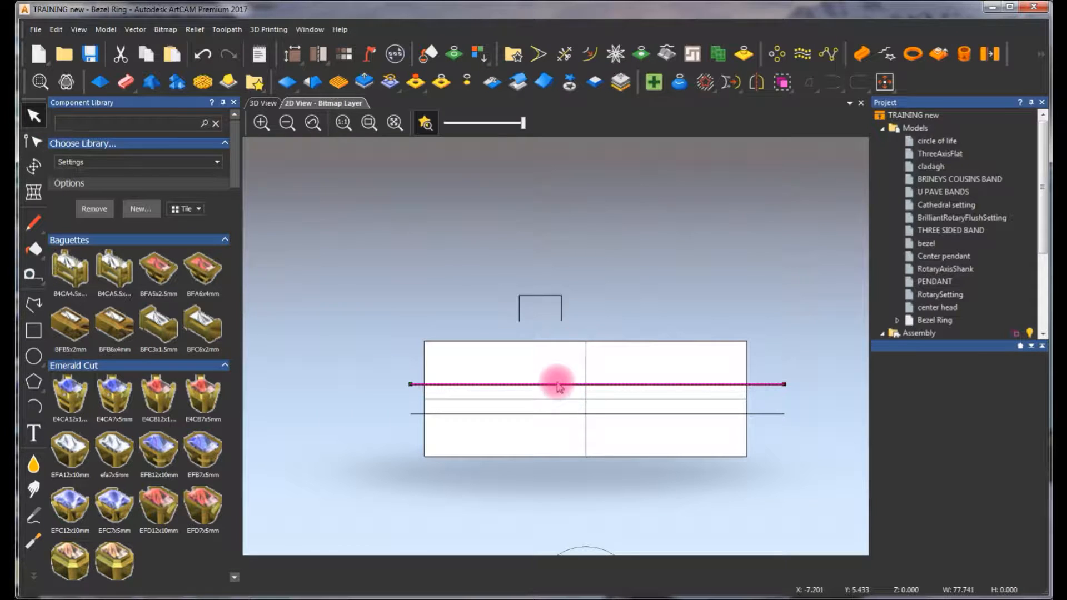
shift+click(578, 414)
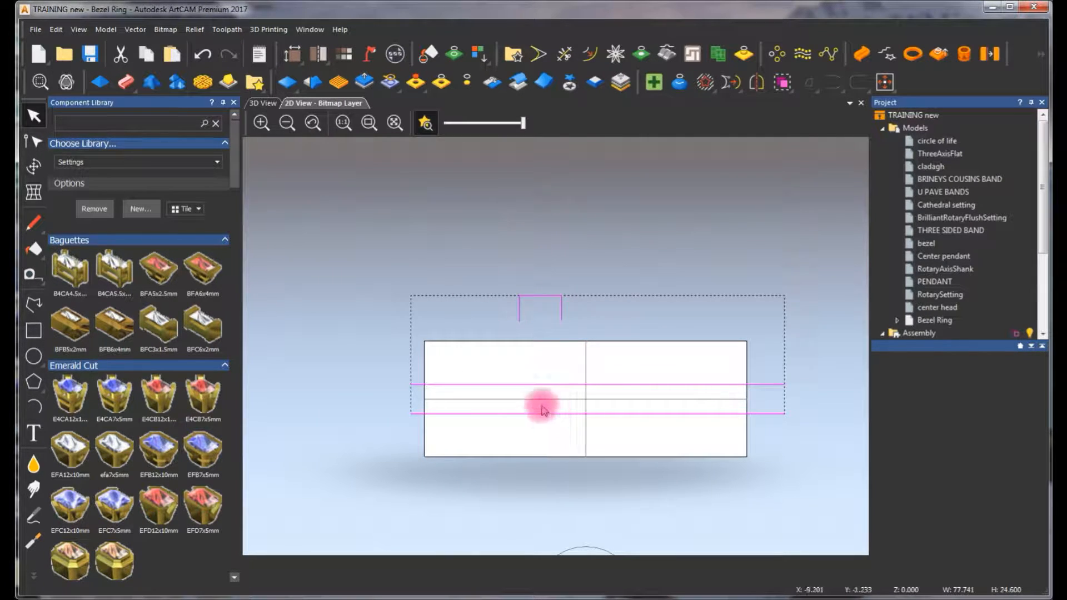
click(126, 82)
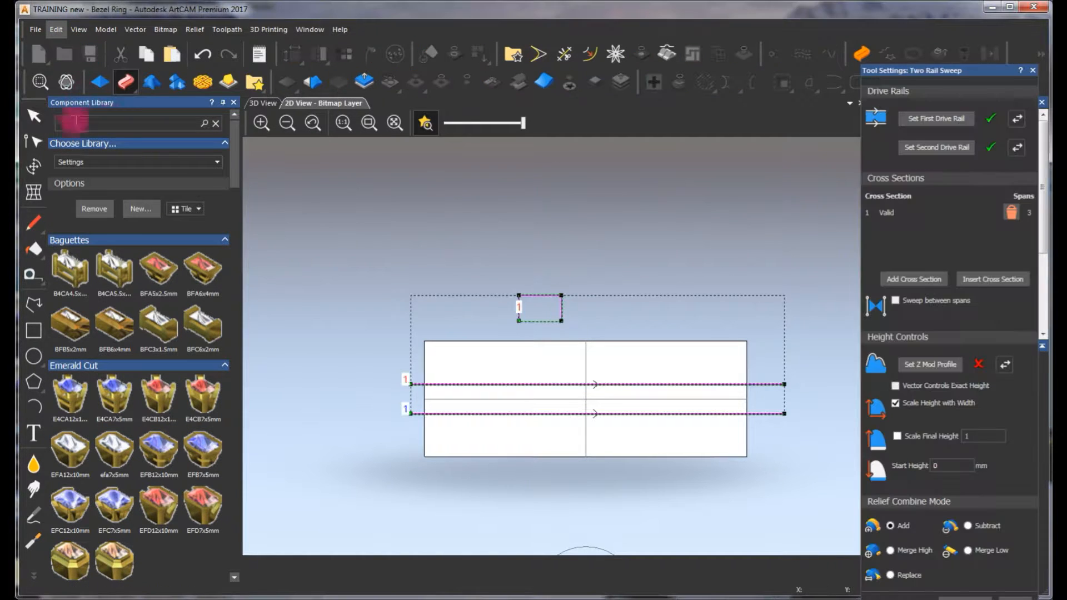
click(270, 105)
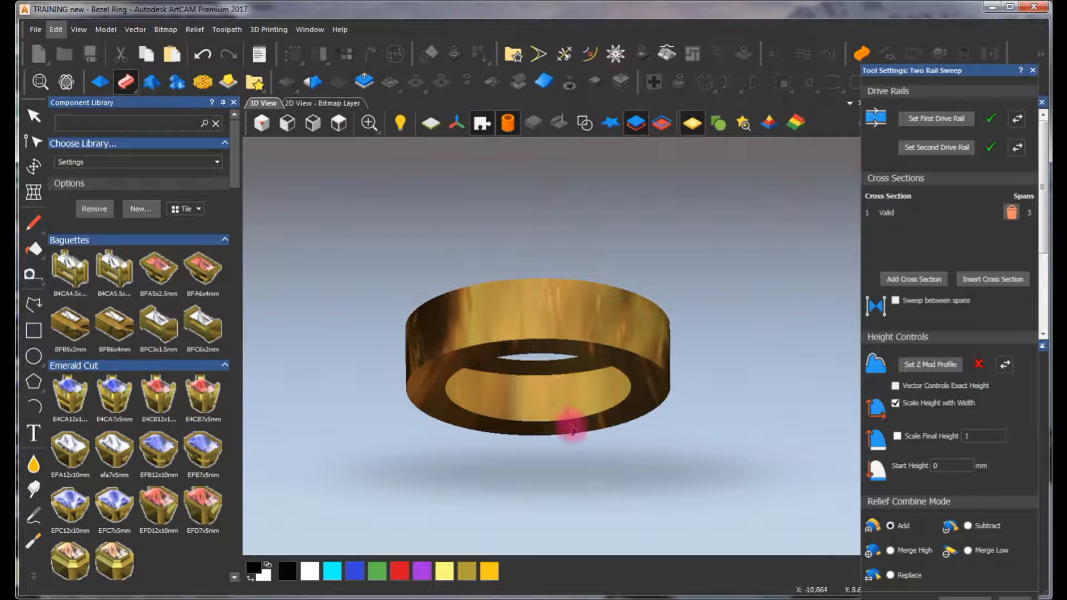
drag(572, 398, 568, 208)
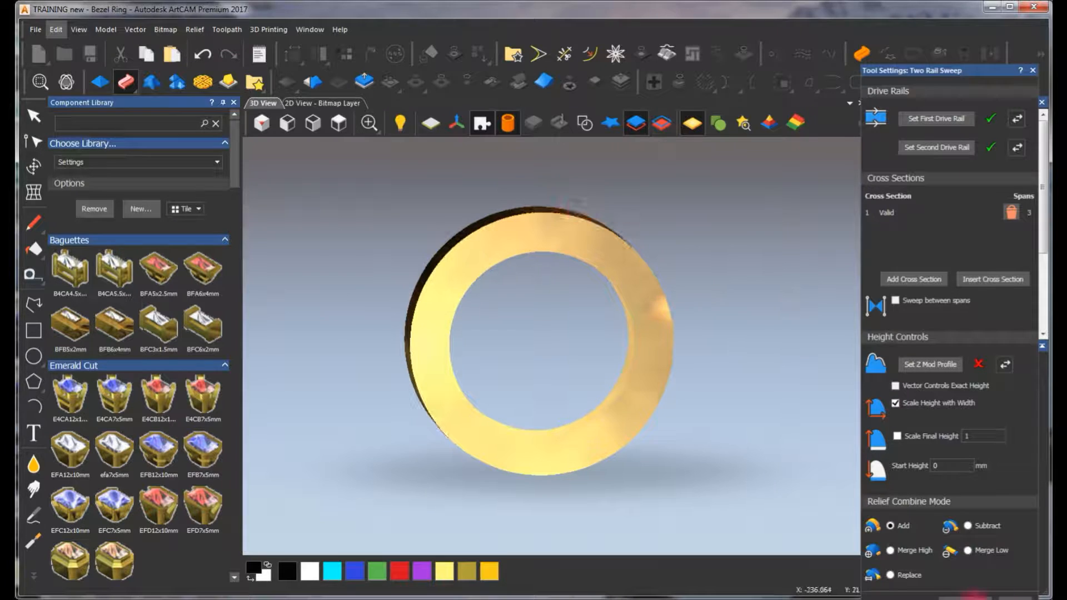
click(977, 596)
click(1024, 594)
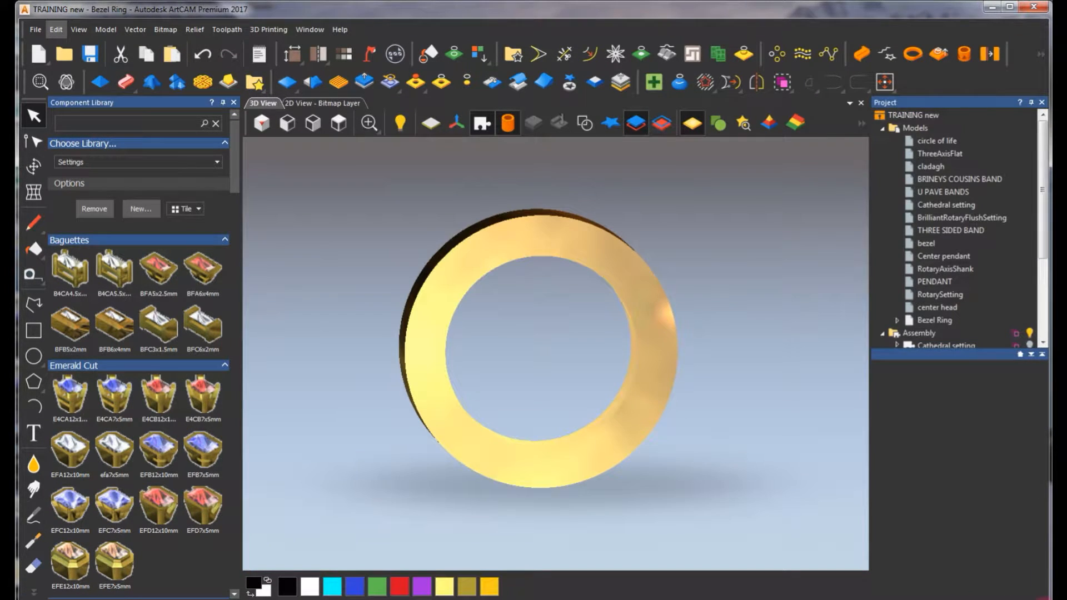
drag(1045, 599, 1040, 587)
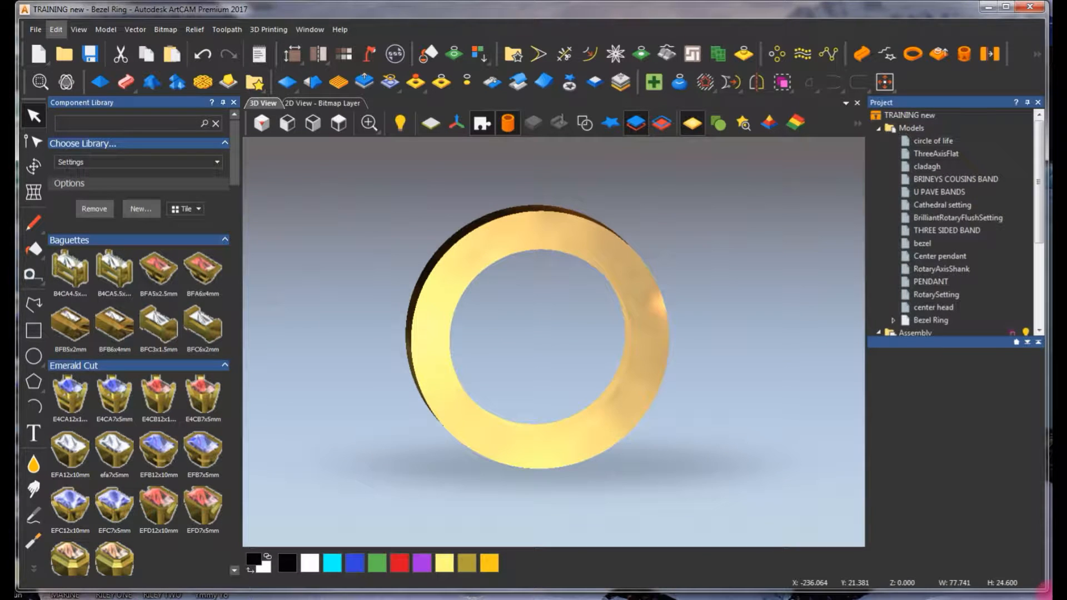
scroll(805, 333, down, 1)
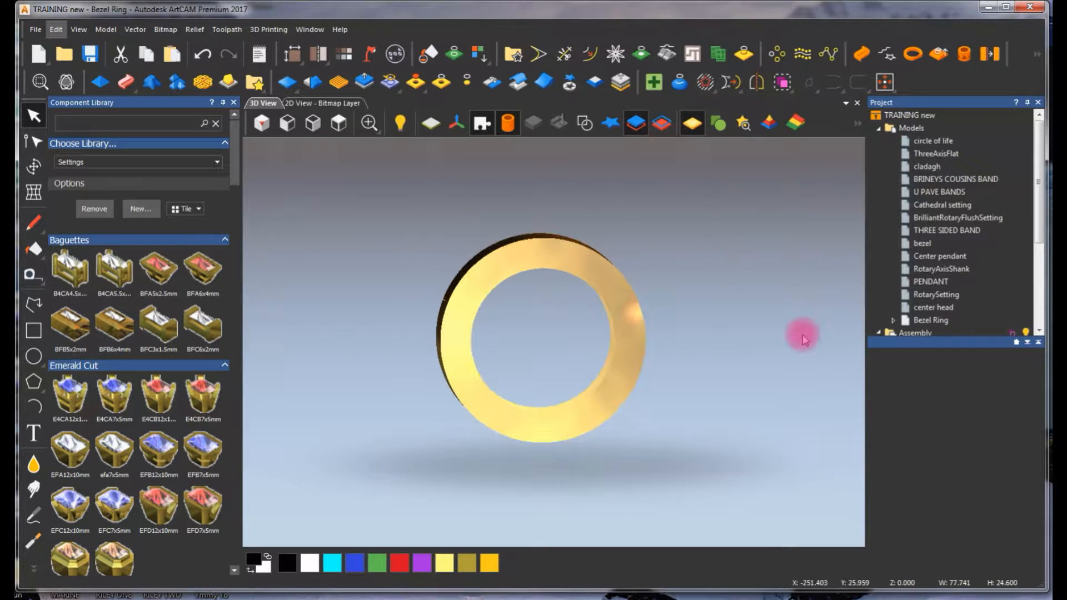
scroll(586, 342, up, 1)
- Create a circle with a 4.5 mm diameter centred at X 0, Y 0 on the band
click(332, 102)
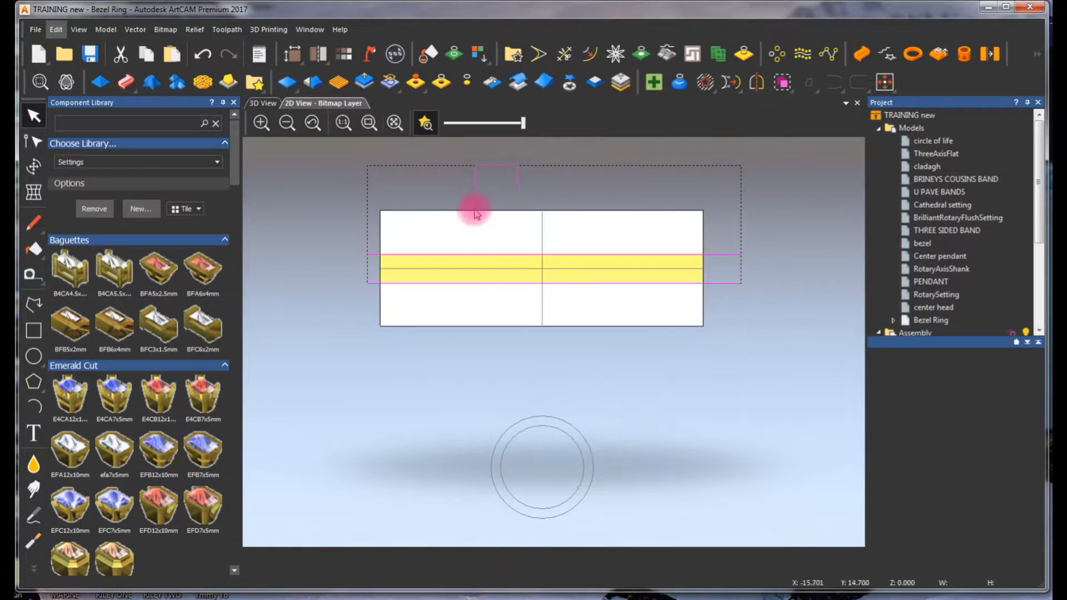
scroll(476, 214, up, 1)
click(589, 250)
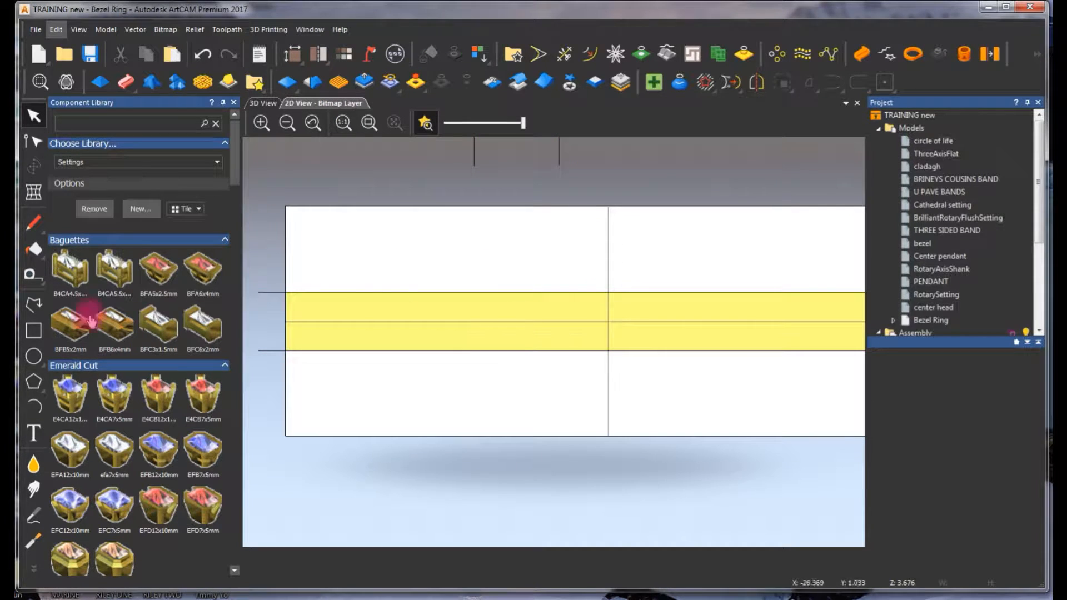
click(34, 356)
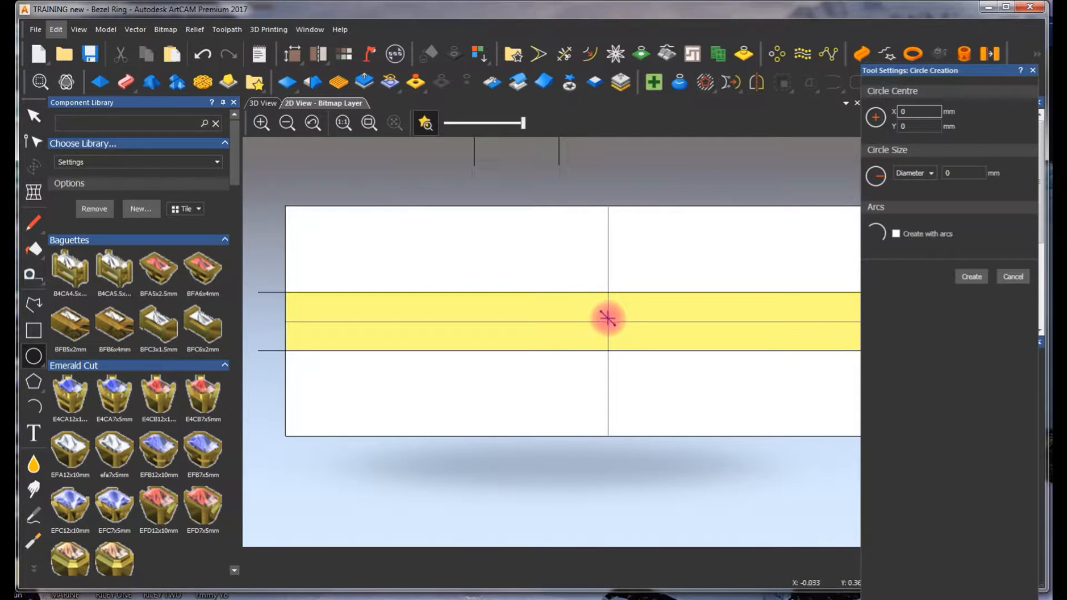
drag(618, 335, 624, 336)
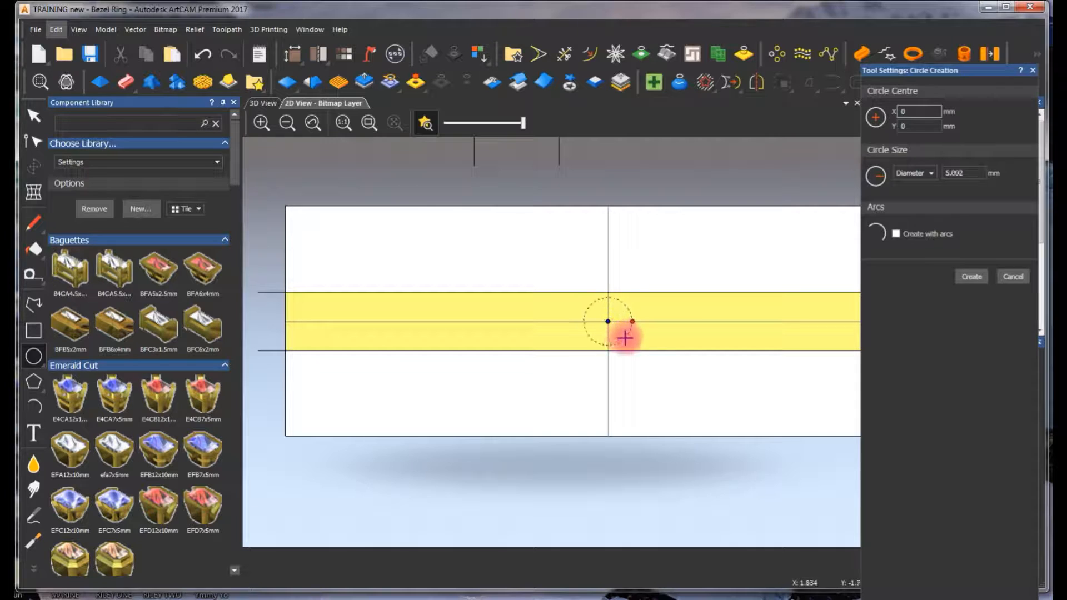
double_click(970, 172)
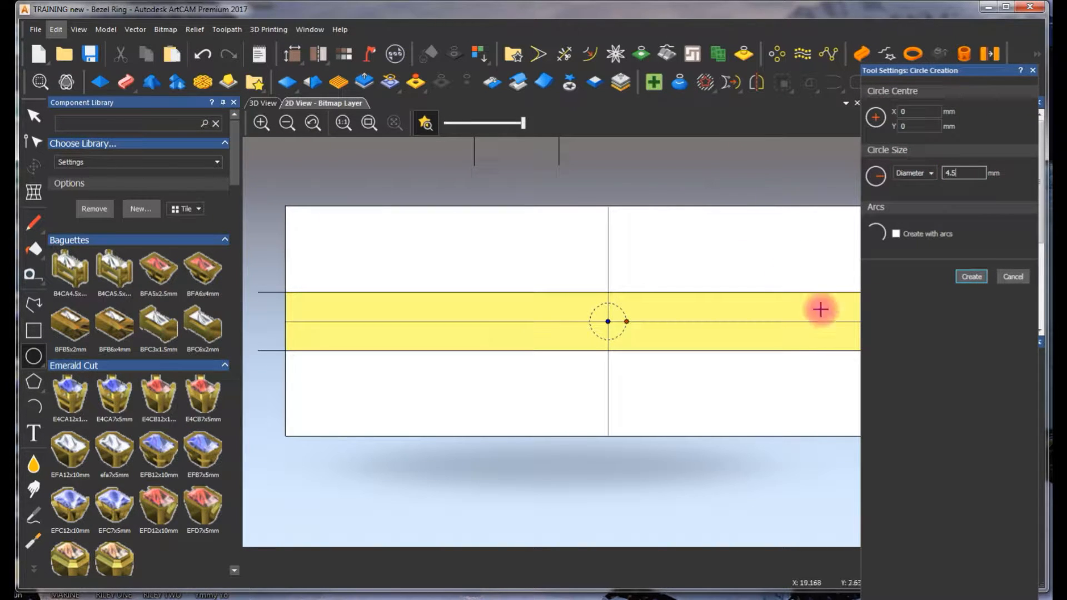
click(971, 276)
click(1012, 276)
- Offset the circle inwards by 0.5 mm with radiused corners, and repeat the offset on the resulting circle to get three concentric circles
scroll(622, 327, up, 2)
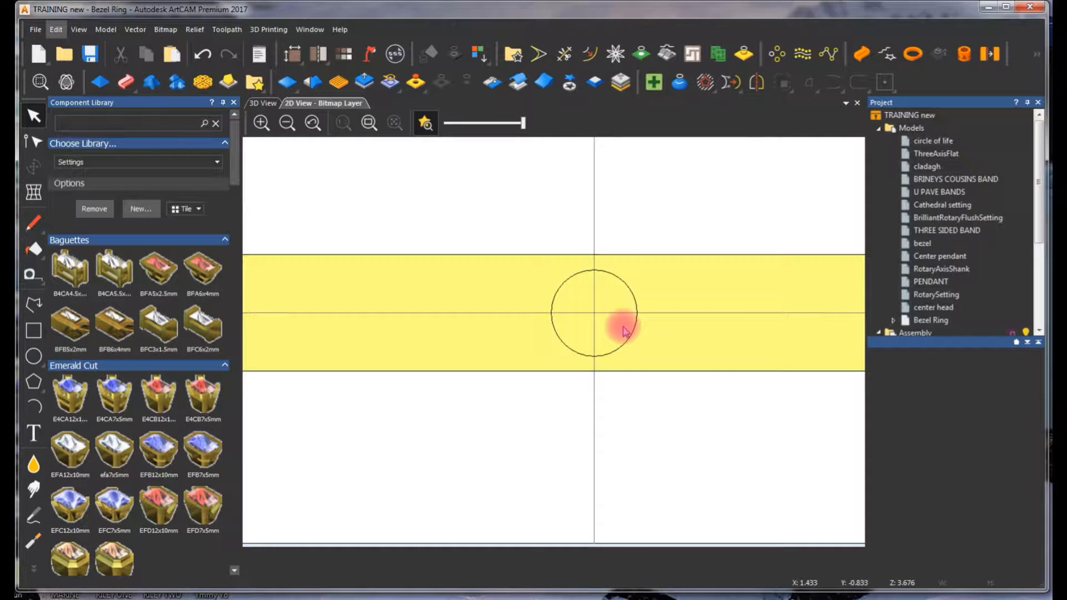
click(636, 306)
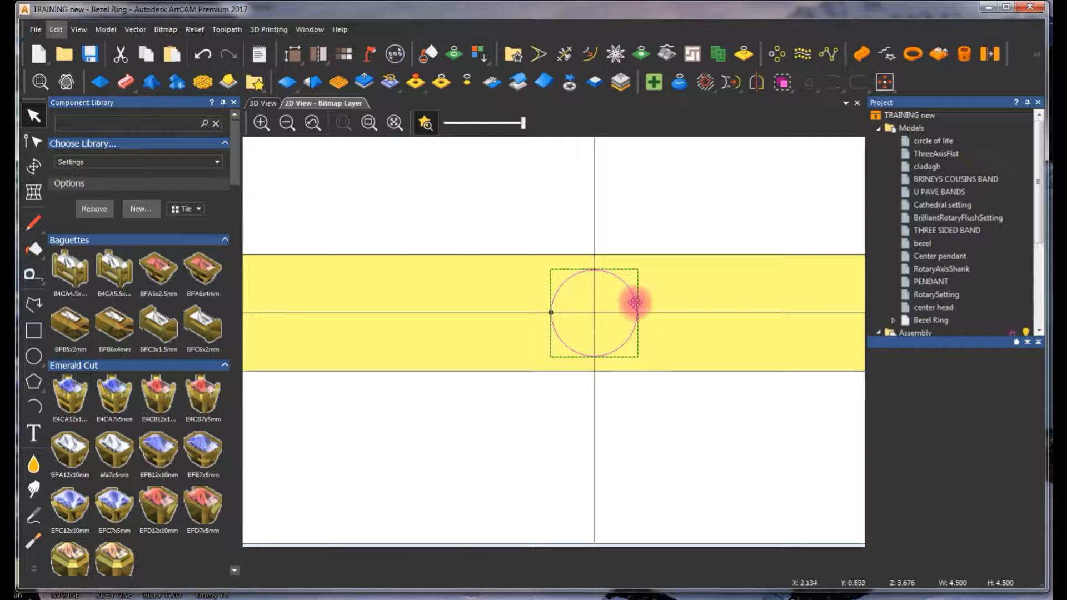
click(537, 269)
click(589, 271)
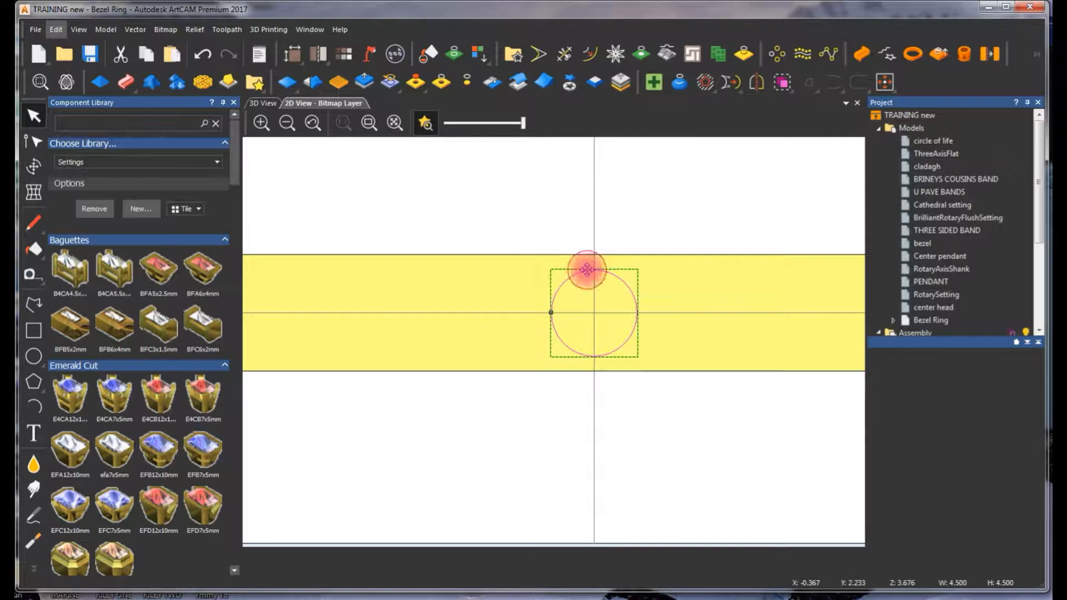
click(591, 56)
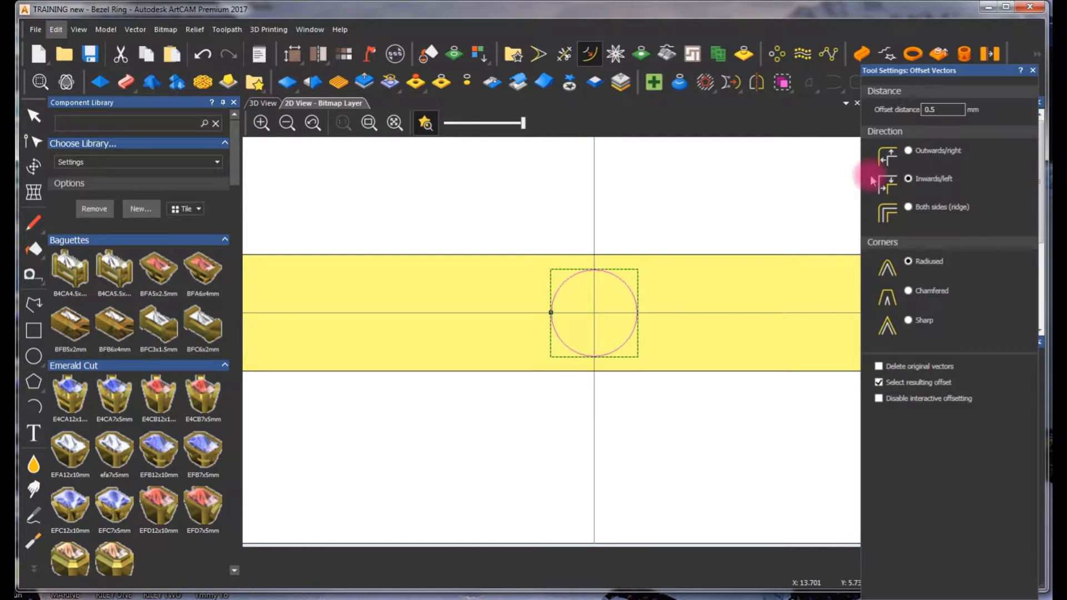
key(Return)
click(1007, 598)
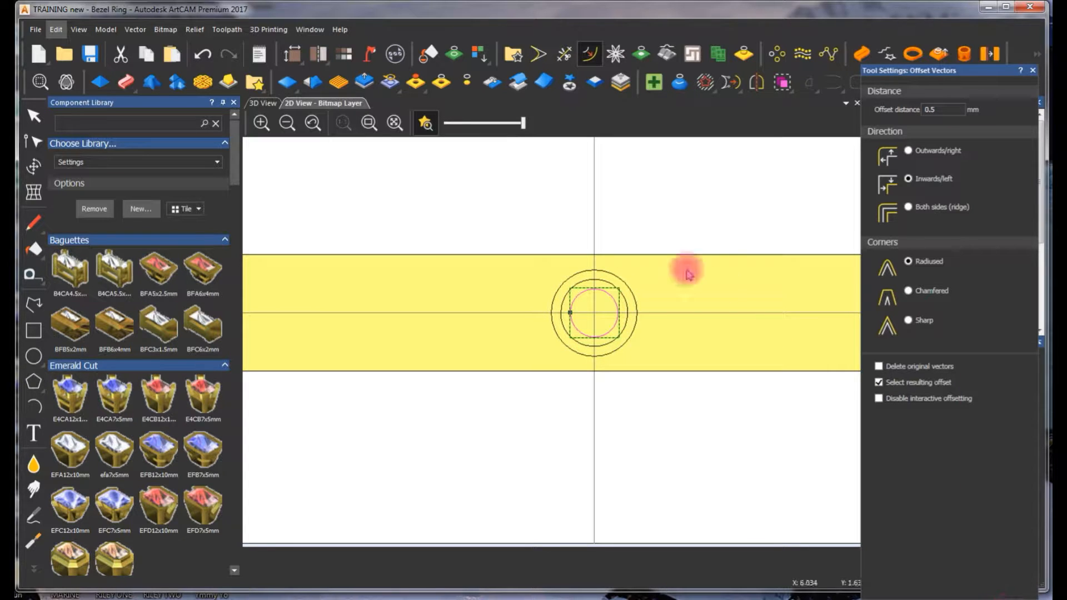
click(679, 242)
scroll(607, 313, up, 1)
click(546, 254)
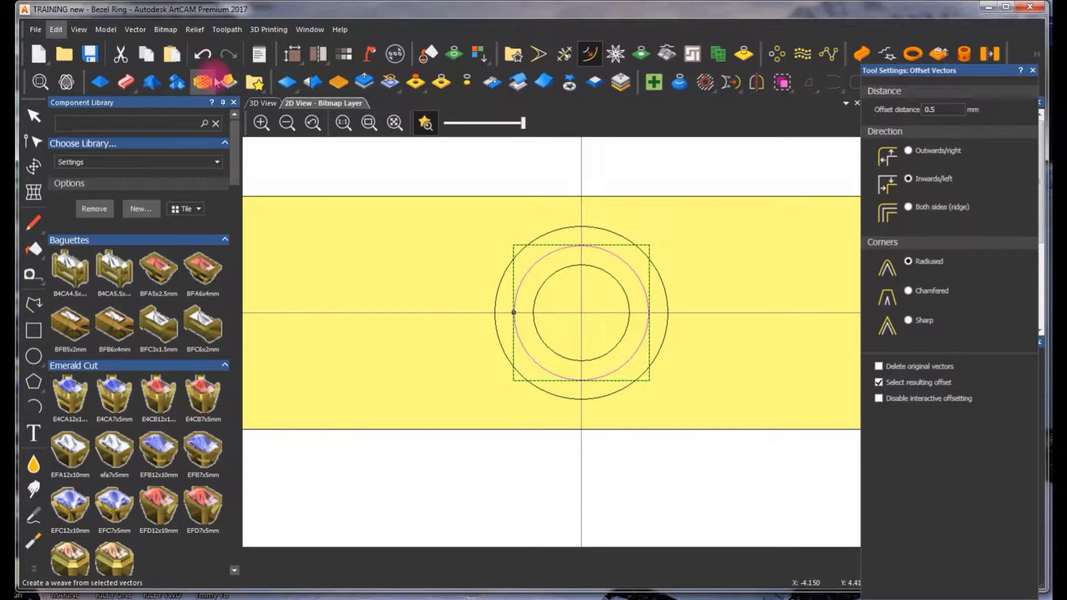
click(472, 257)
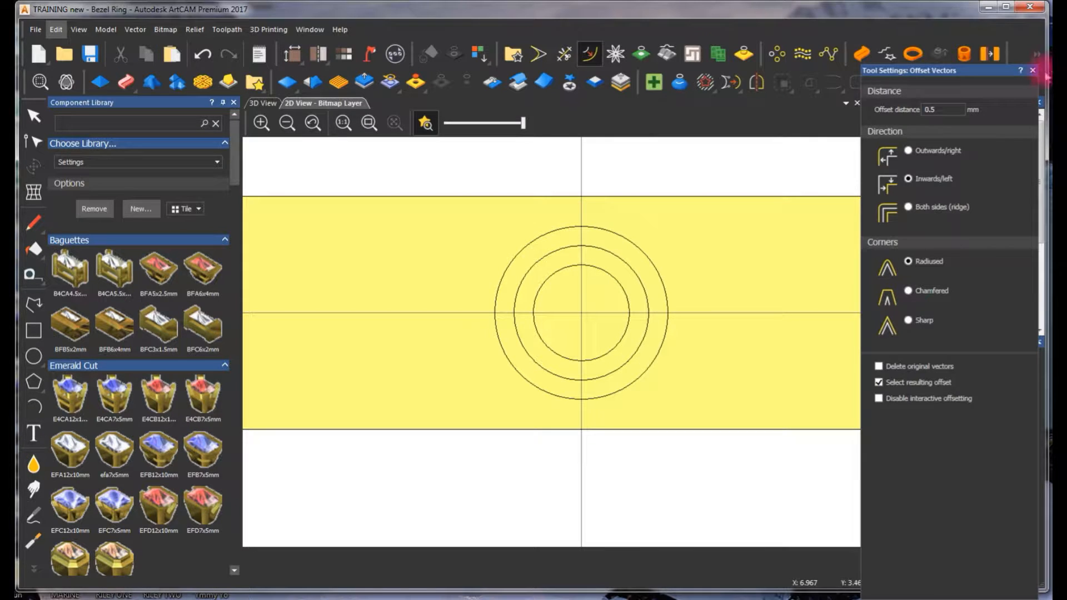
click(1033, 71)
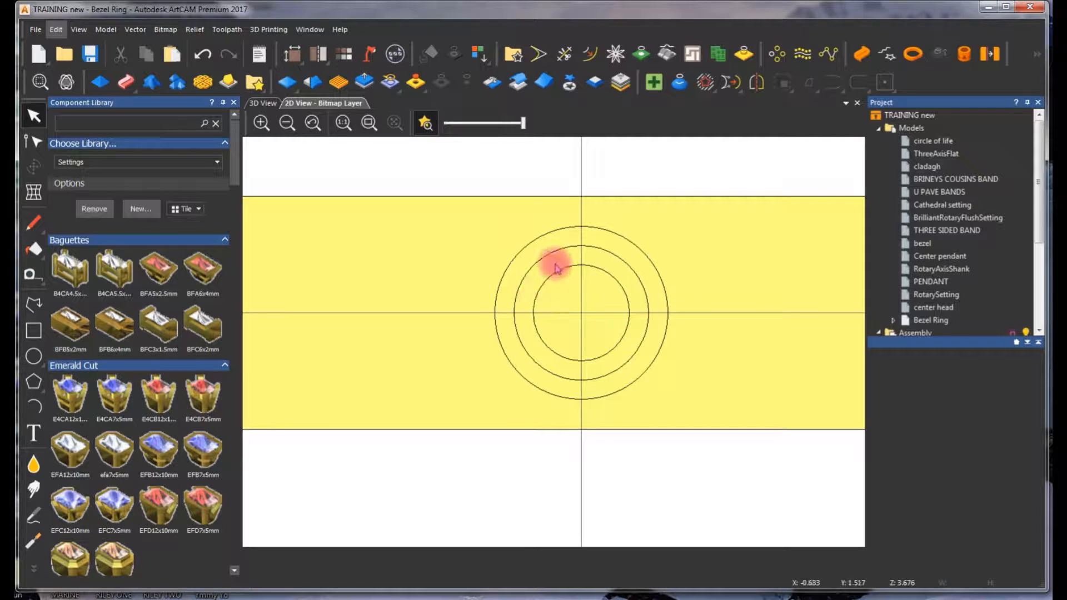
- Show the vectors in the 3D view and zero the relief inside the middle concentric circle
click(269, 103)
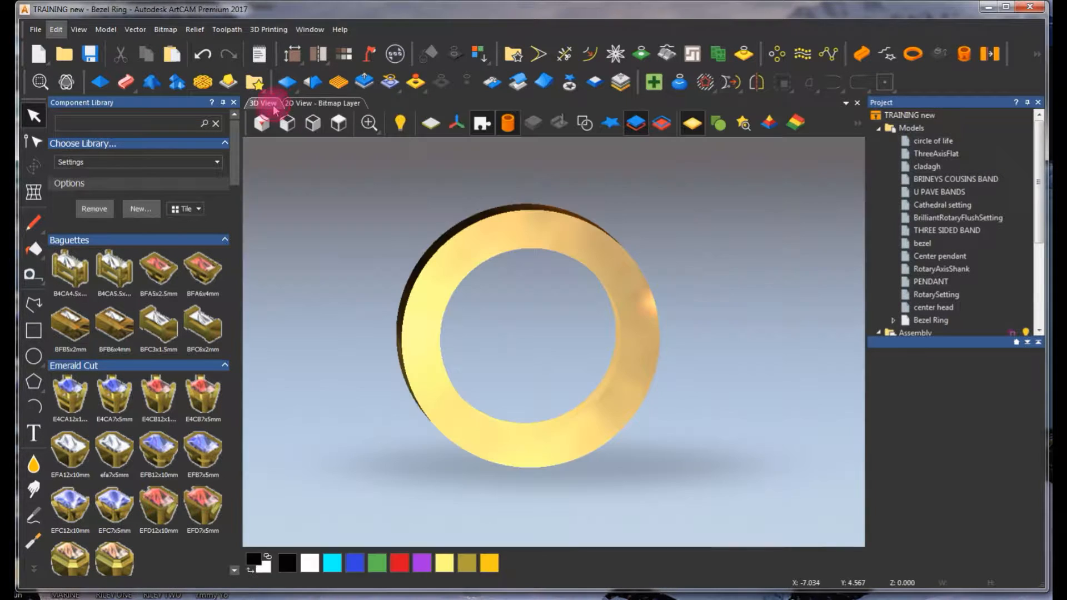
drag(524, 259, 449, 236)
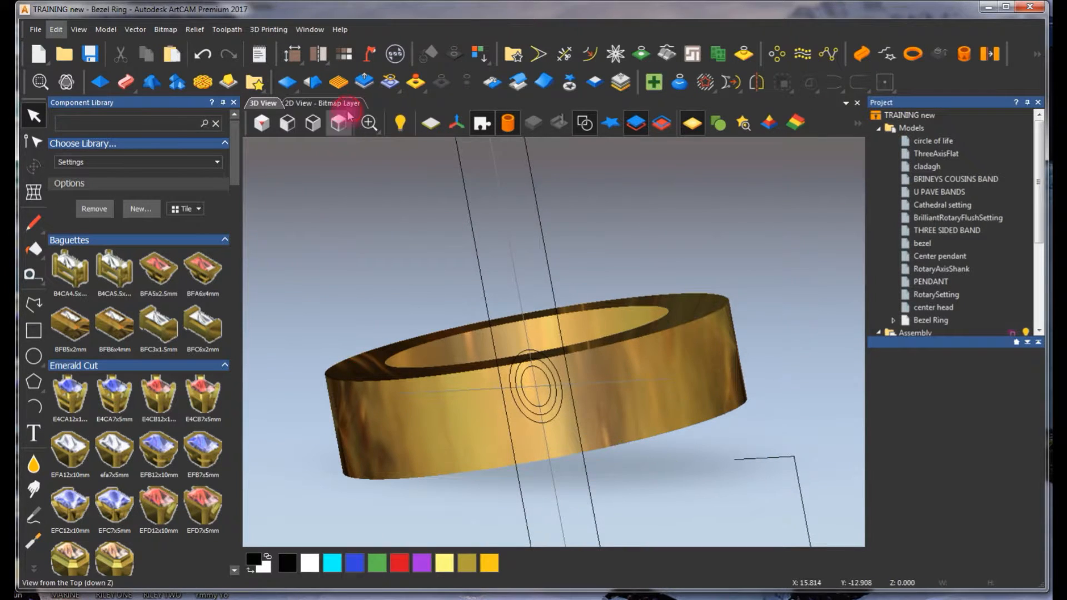
click(339, 122)
scroll(544, 284, up, 3)
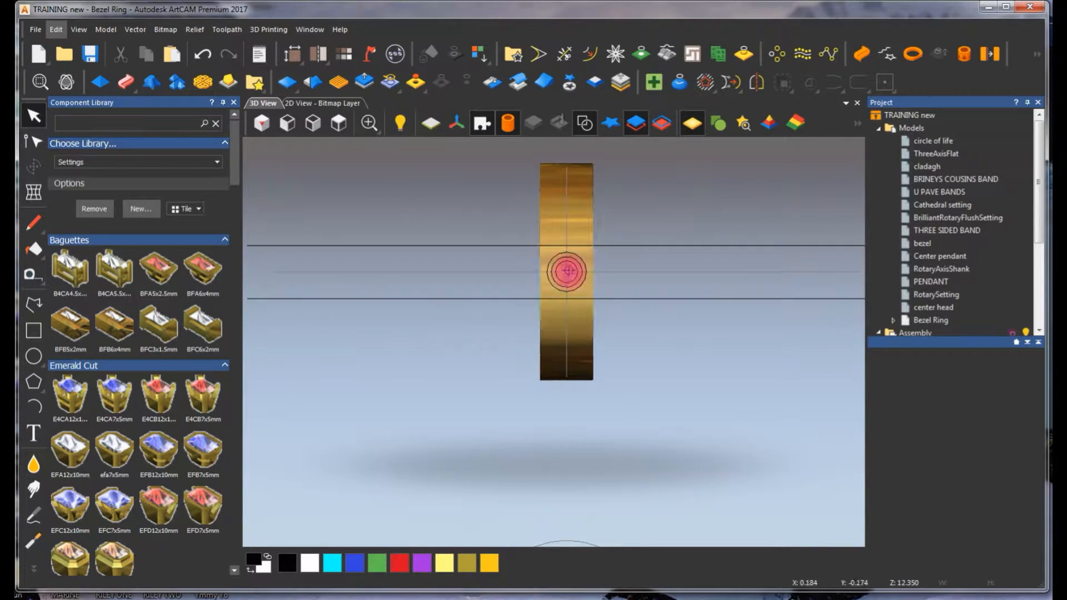
scroll(568, 271, up, 3)
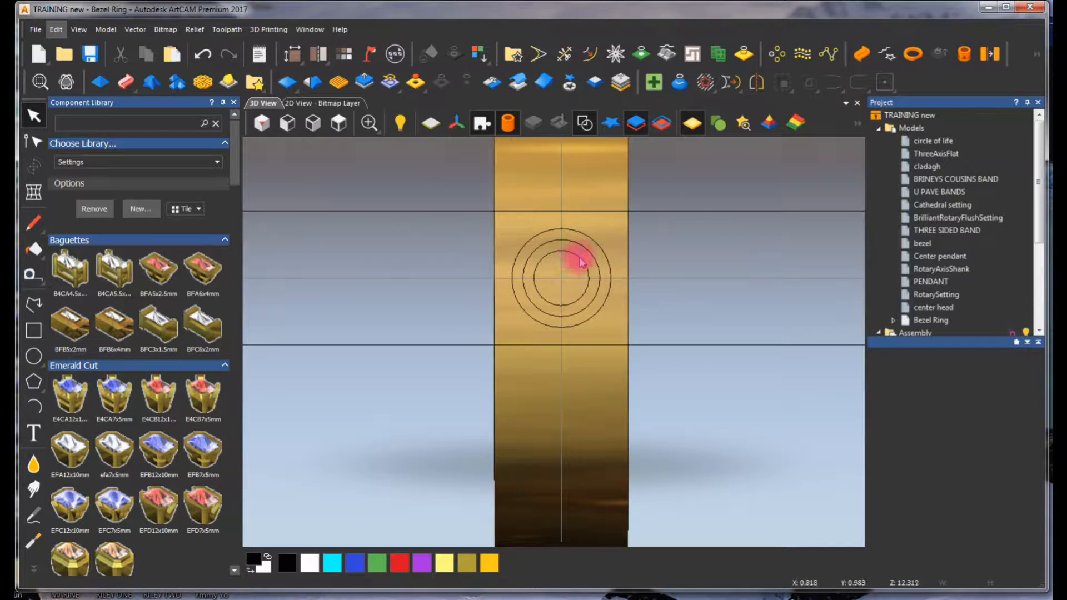
click(580, 259)
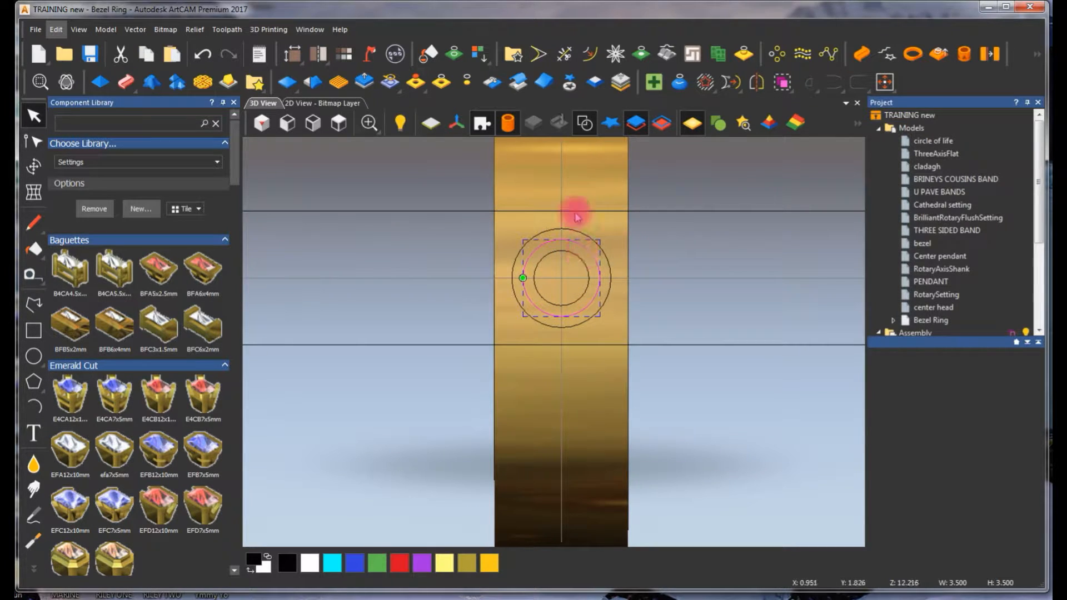
click(438, 89)
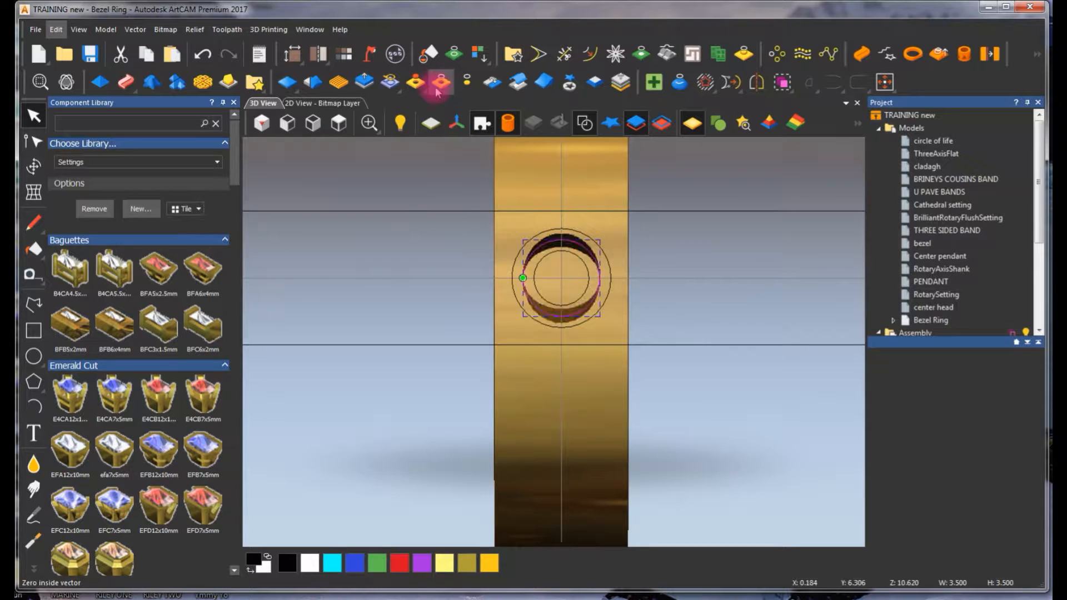
scroll(565, 266, up, 2)
mouse_move(670, 288)
mouse_down()
mouse_move(536, 300)
mouse_move(533, 283)
mouse_move(651, 282)
mouse_up()
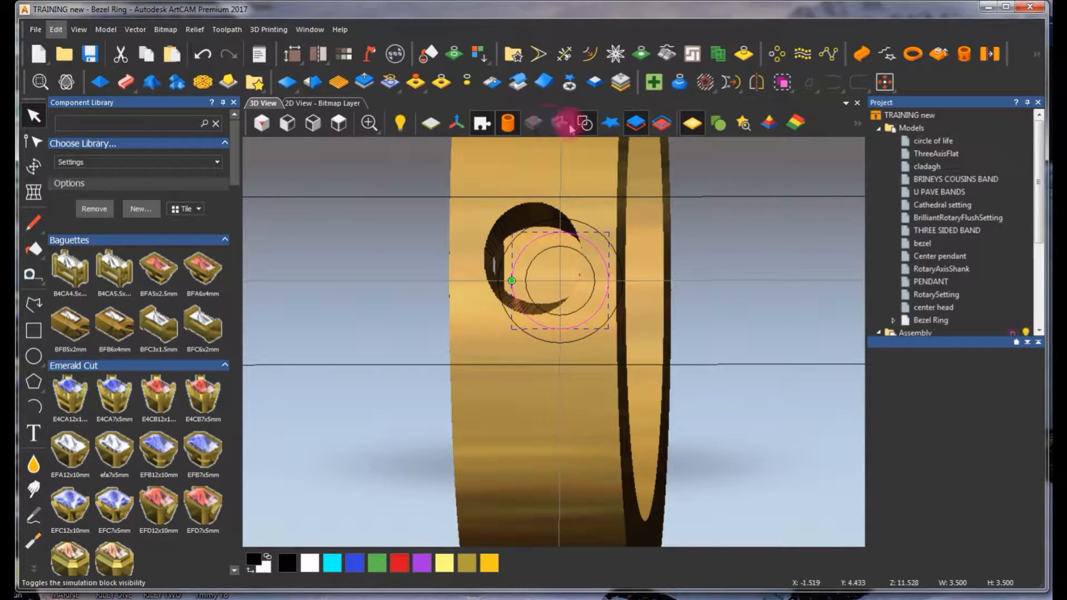
- Hide the vectors in the 3D view and undo the zeroed relief inside the middle circle
click(586, 122)
scroll(567, 359, up, 1)
scroll(568, 364, down, 1)
drag(667, 341, 539, 466)
drag(613, 367, 581, 306)
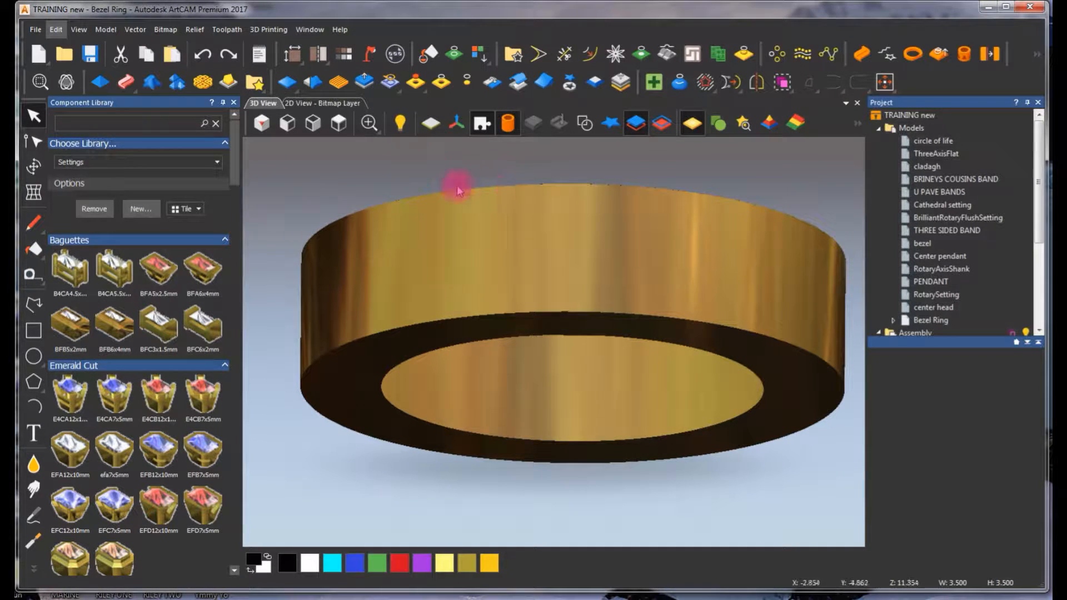
- Raise the area inside the outer 4.5 mm circle with a plane shape profile, 2 mm start height and the Add combine mode
click(326, 104)
scroll(545, 250, up, 1)
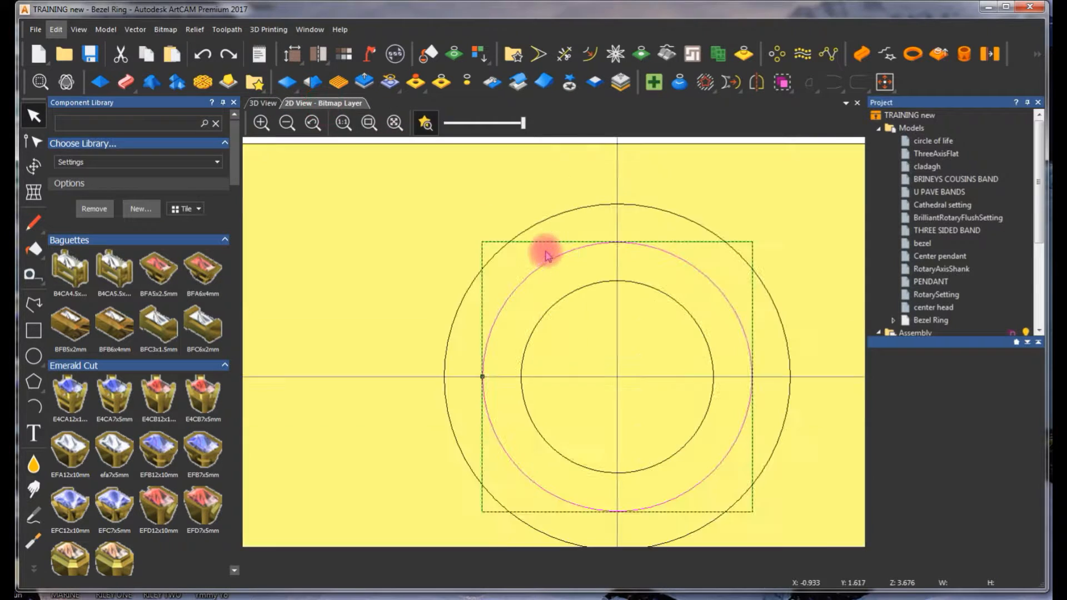
click(670, 190)
scroll(618, 284, down, 2)
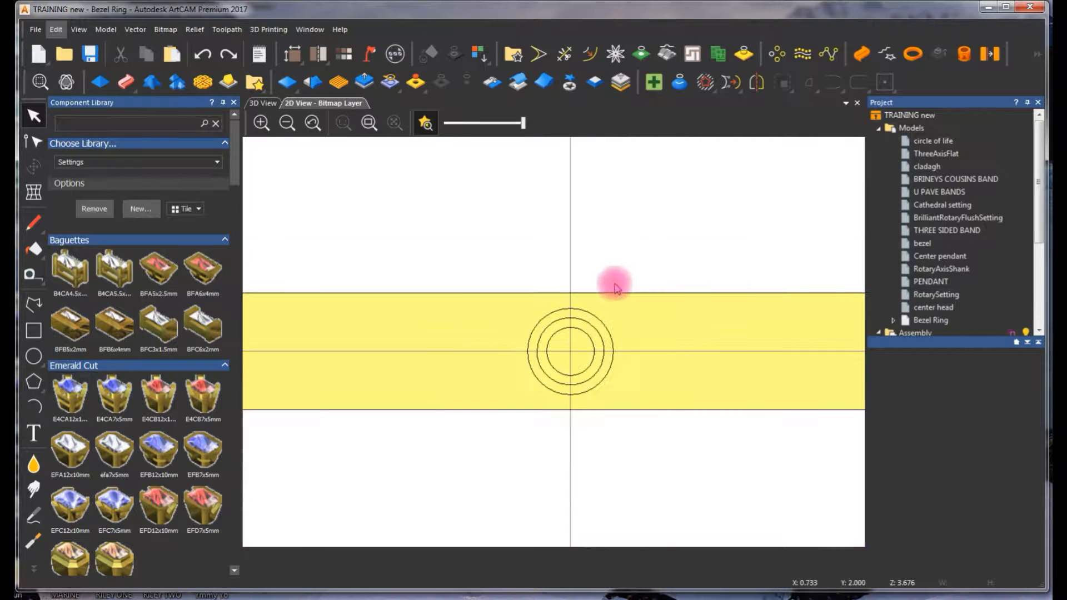
click(558, 308)
double_click(560, 306)
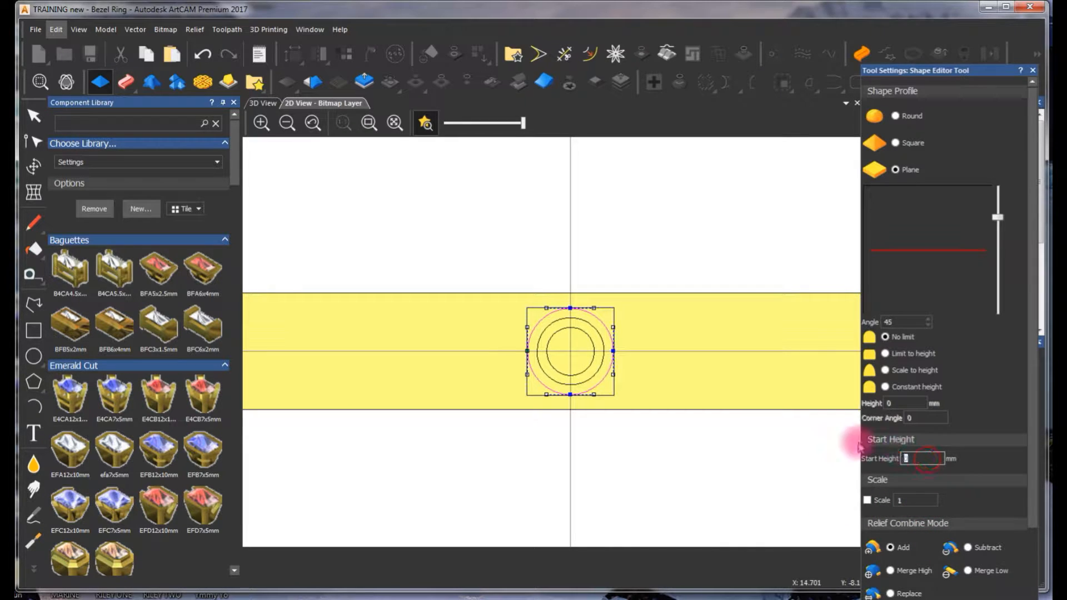
text(2)
key(Return)
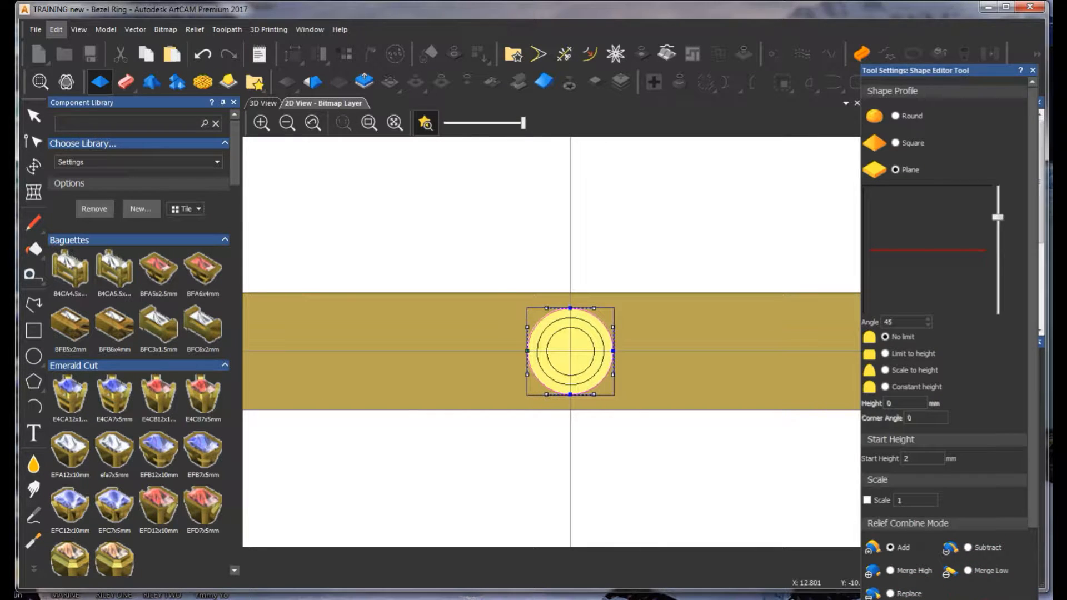
click(1037, 598)
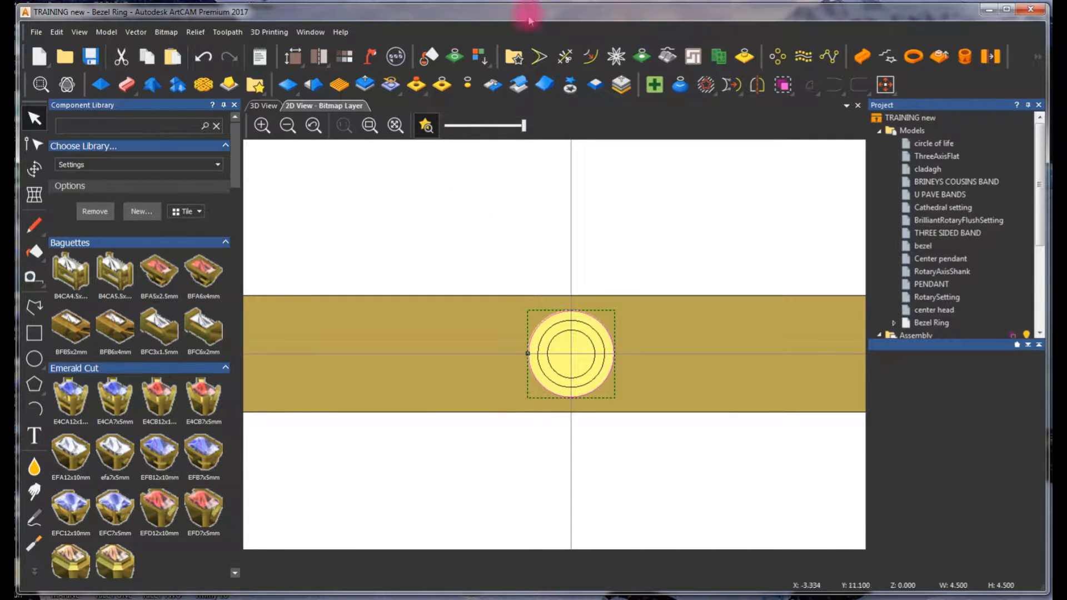
- Check the raised disc on the ring in the 3D view and undo it
click(263, 106)
drag(614, 328, 569, 276)
drag(564, 238, 614, 328)
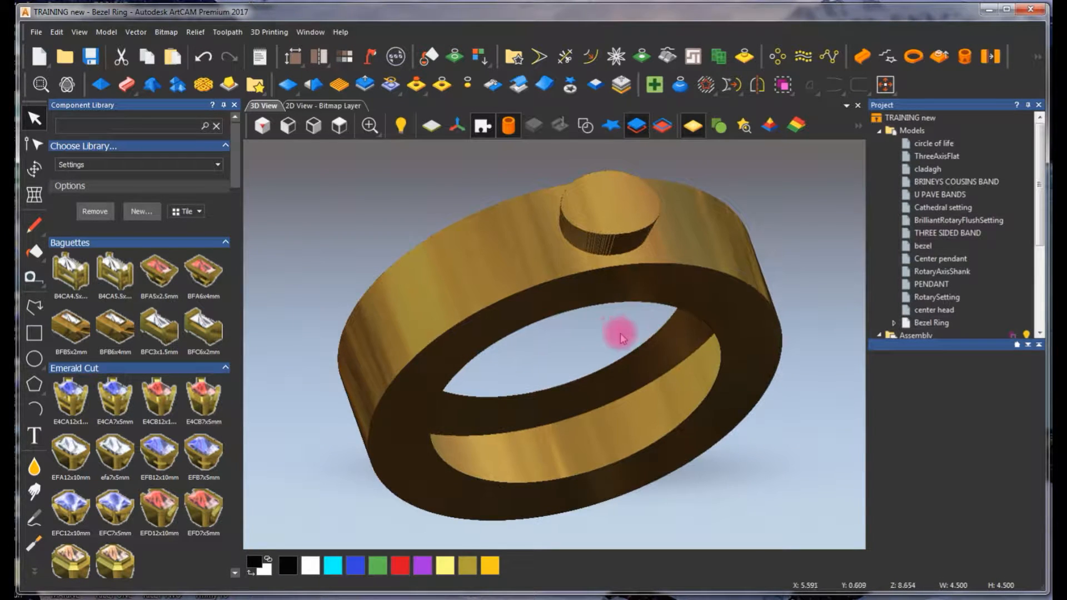
mouse_move(548, 361)
mouse_down()
mouse_move(893, 424)
mouse_move(507, 381)
mouse_move(610, 350)
mouse_move(558, 332)
mouse_move(409, 334)
mouse_move(538, 389)
mouse_move(578, 469)
mouse_move(461, 434)
mouse_move(448, 424)
mouse_move(529, 291)
mouse_move(707, 340)
mouse_move(341, 420)
mouse_move(578, 409)
mouse_move(546, 381)
mouse_up()
key(ctrl+z)
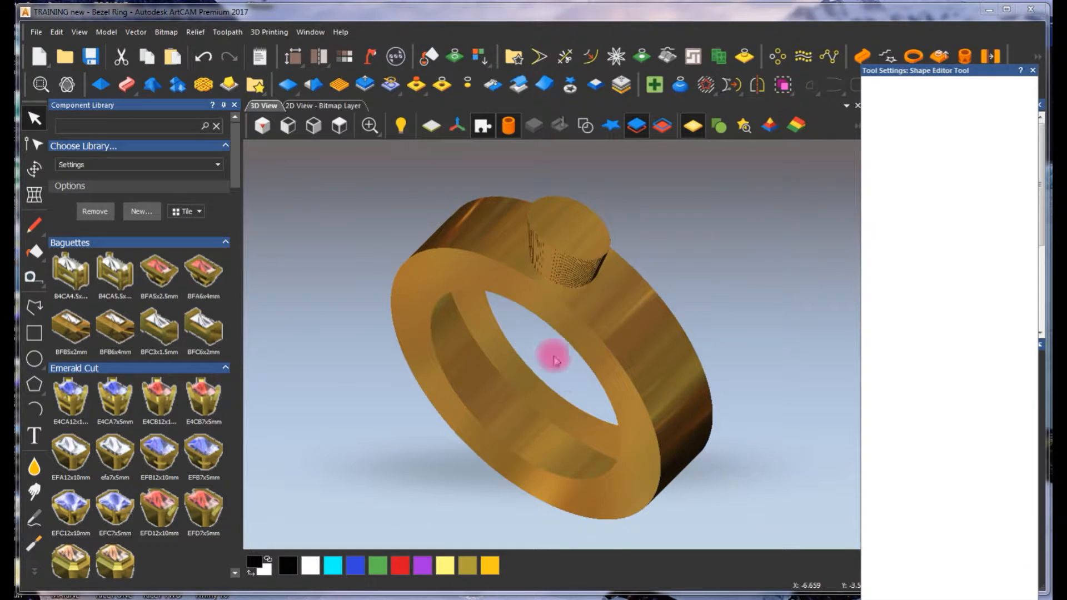
key(ctrl+z)
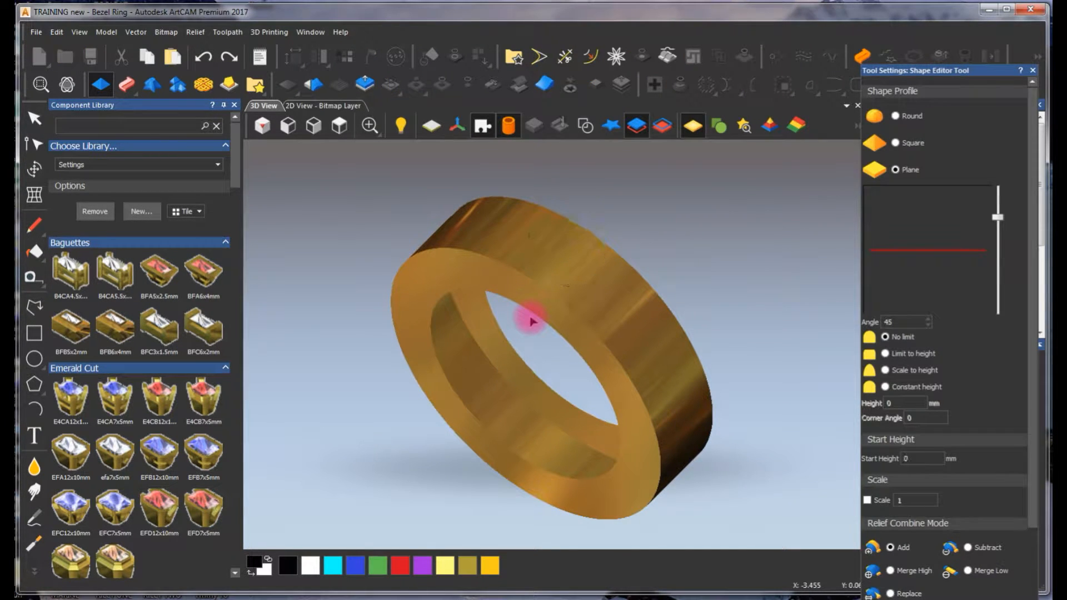
- Dock the floating Shape Editor settings in place of the project tree and close the tool
click(349, 107)
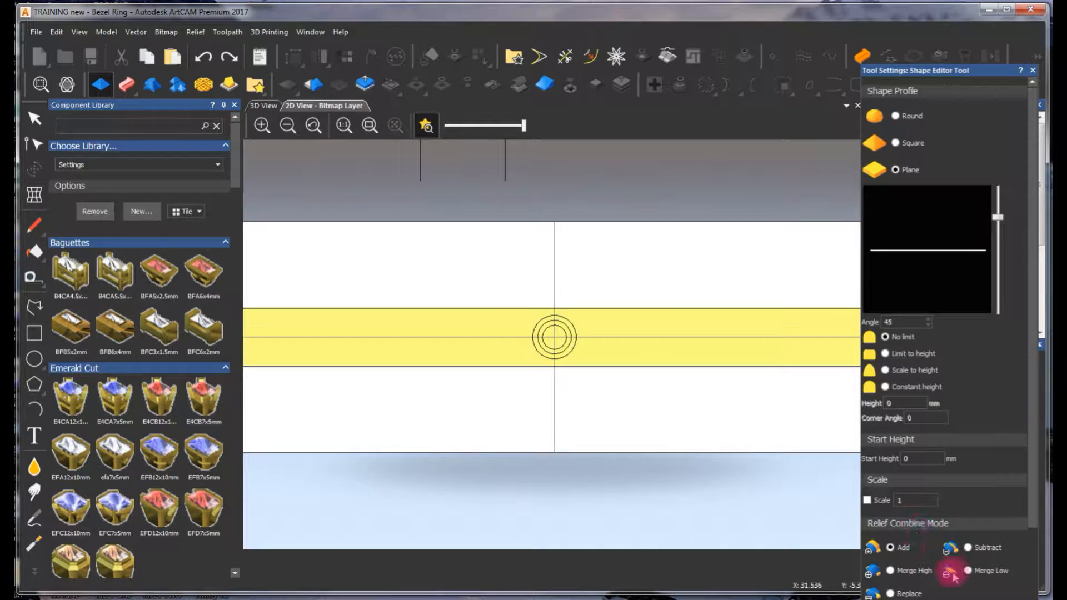
drag(994, 74, 1024, 343)
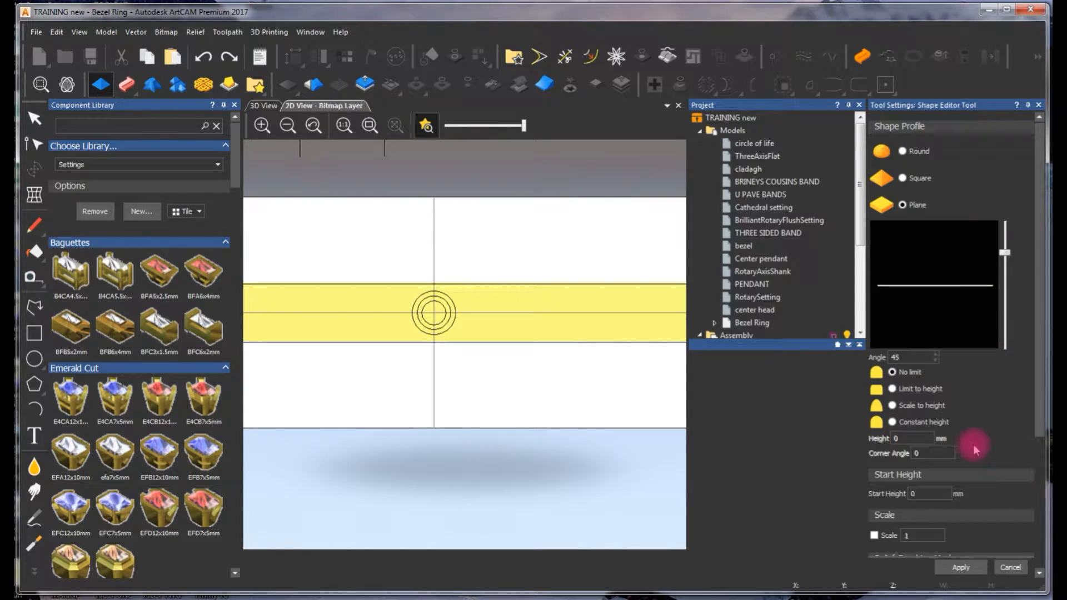
click(859, 106)
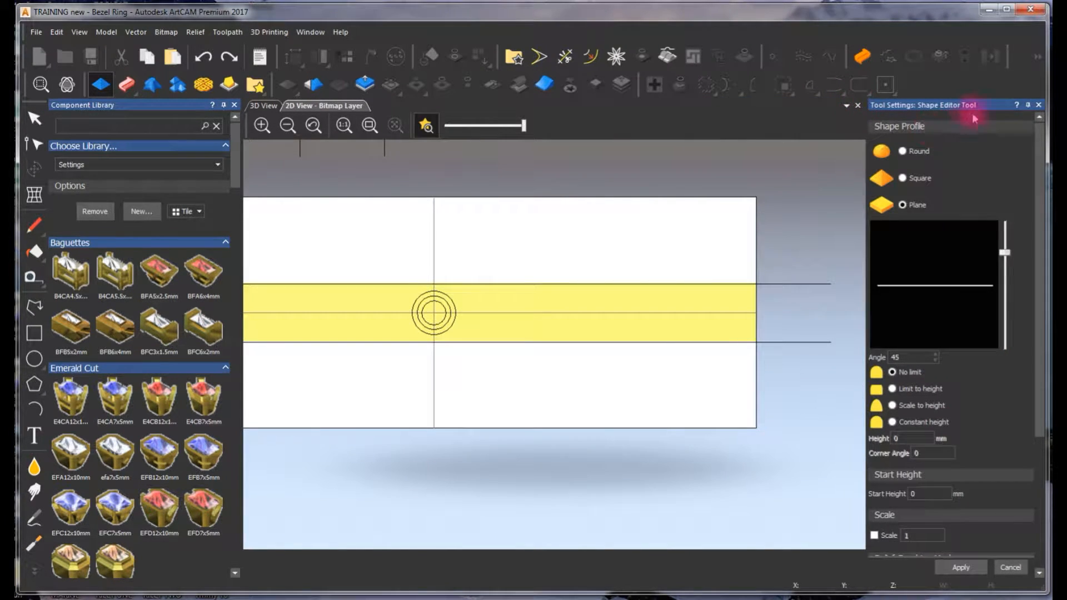
click(1028, 106)
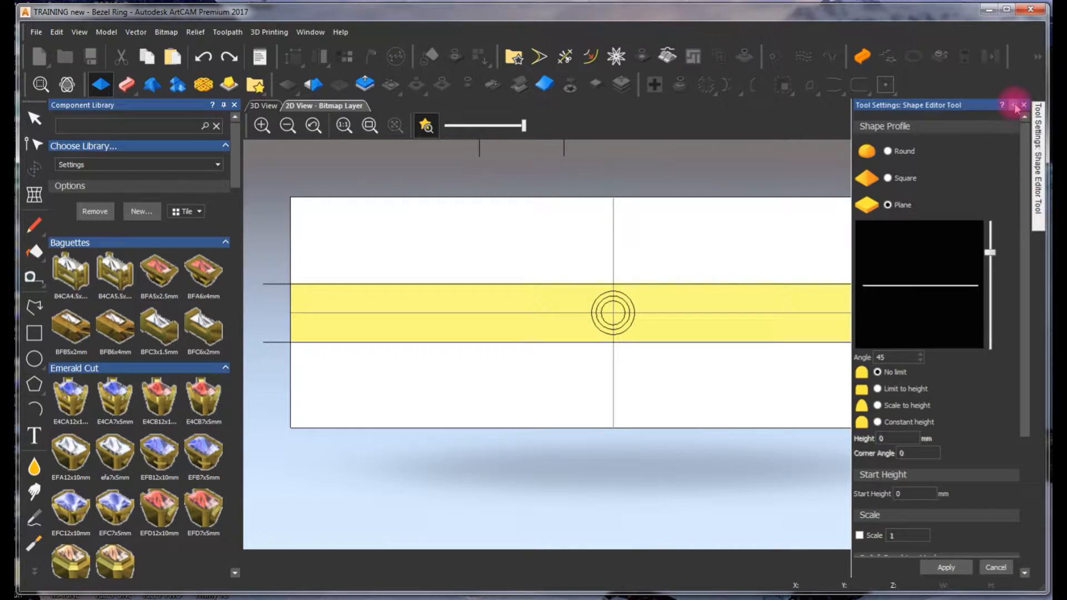
click(1014, 105)
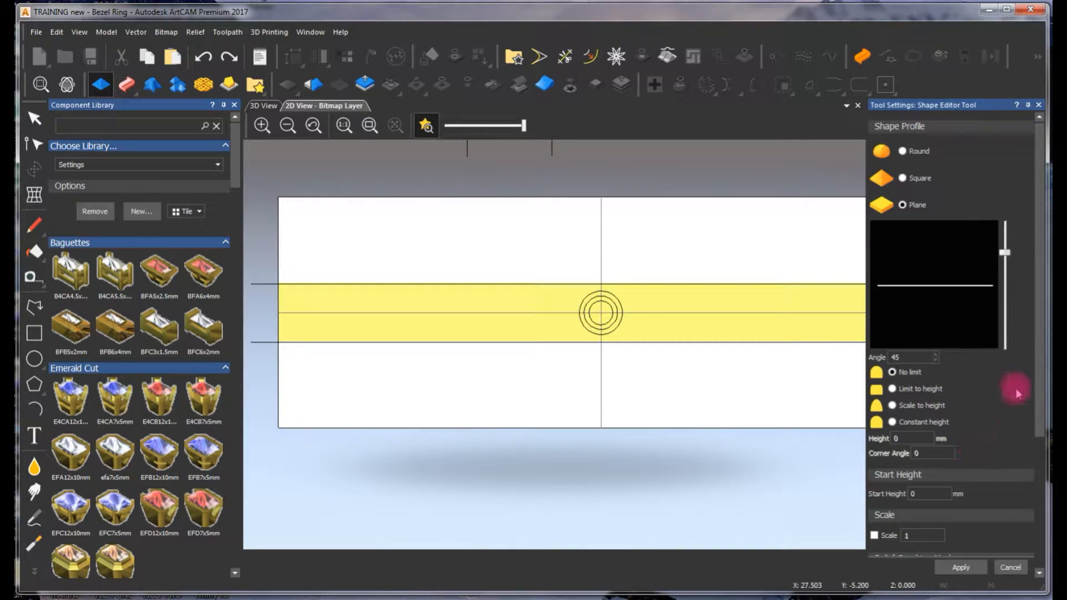
drag(1041, 408, 1040, 558)
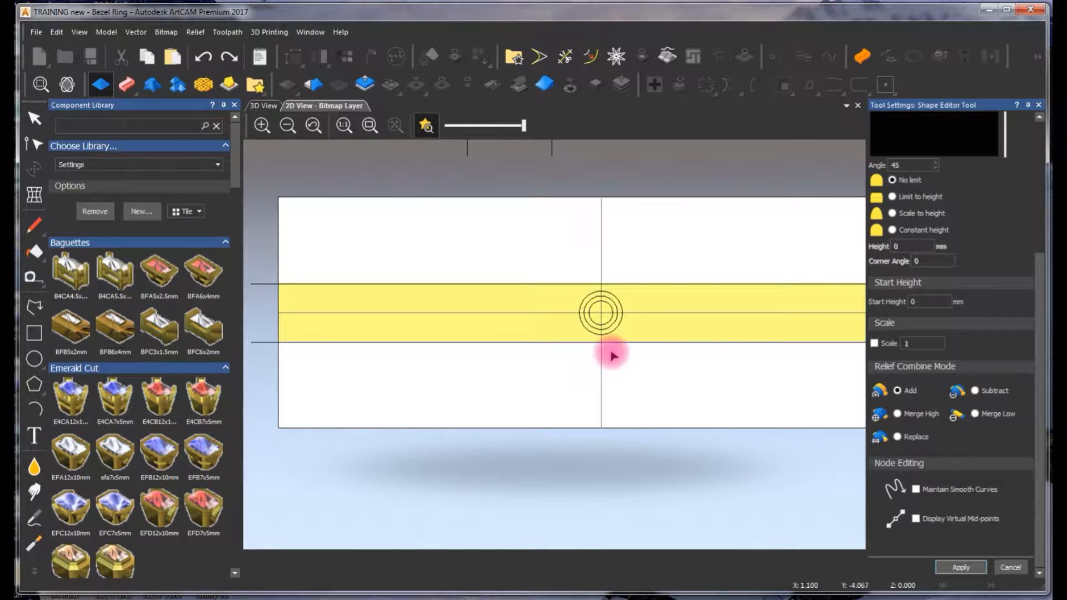
scroll(603, 322, up, 2)
click(1038, 105)
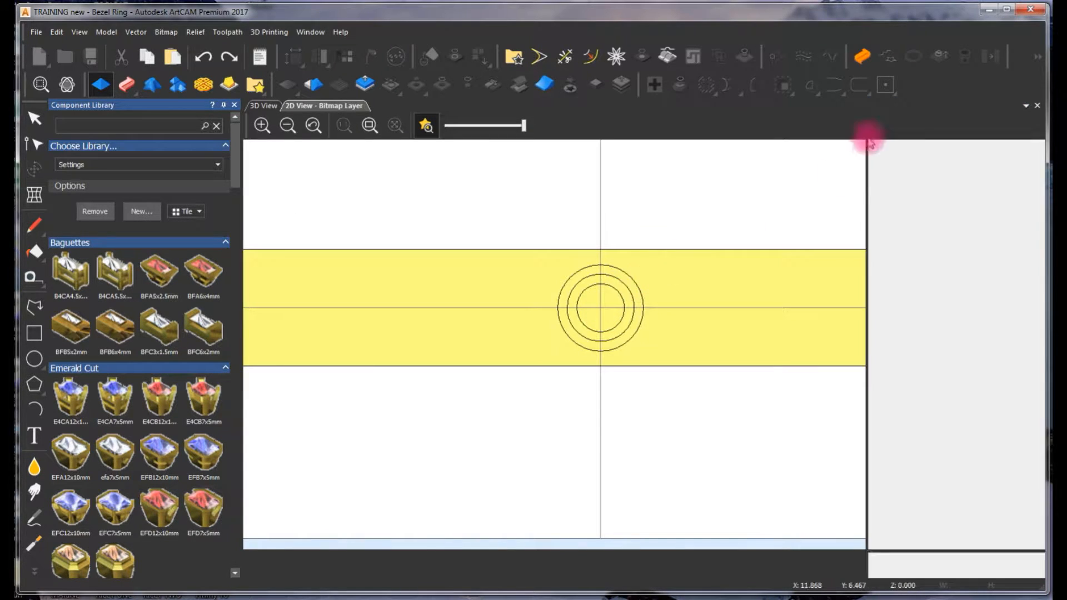
- Correct the outer circle for ring height with a height of 4, without preserving the original vector
click(635, 282)
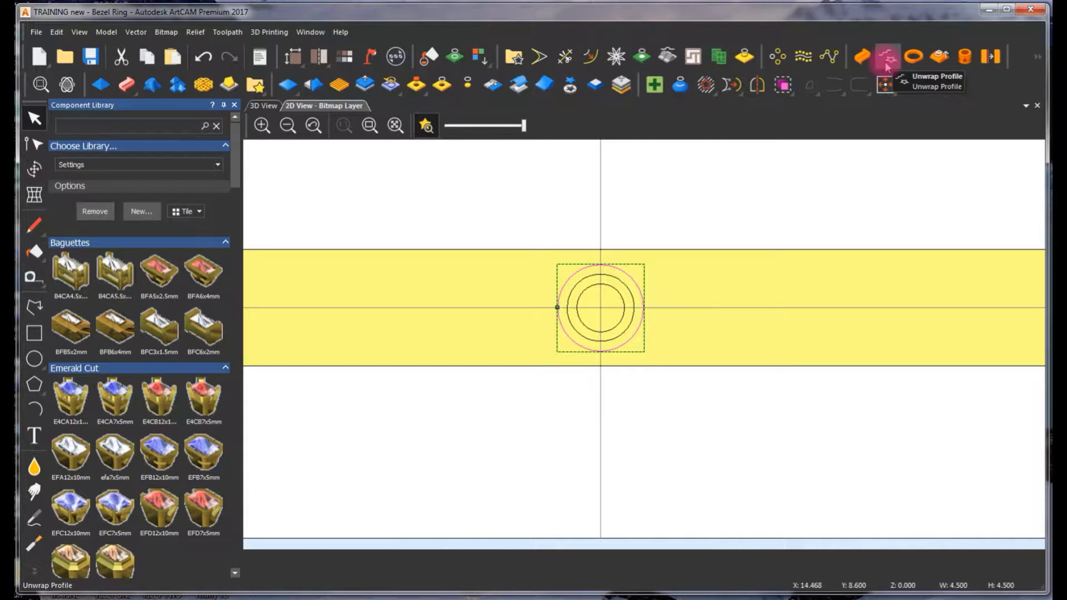
click(939, 61)
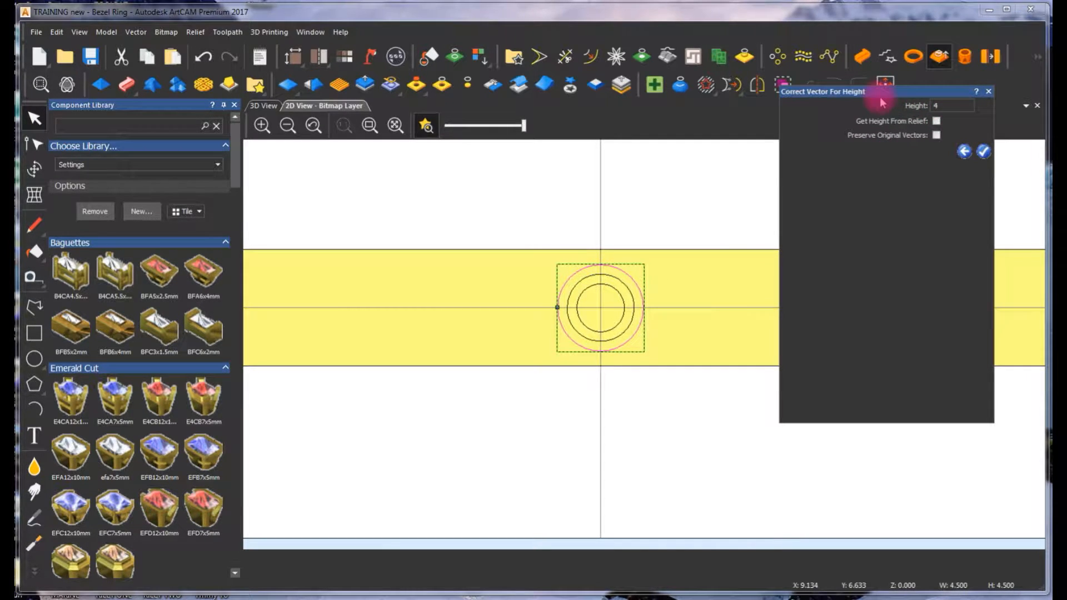
click(984, 157)
scroll(589, 302, up, 3)
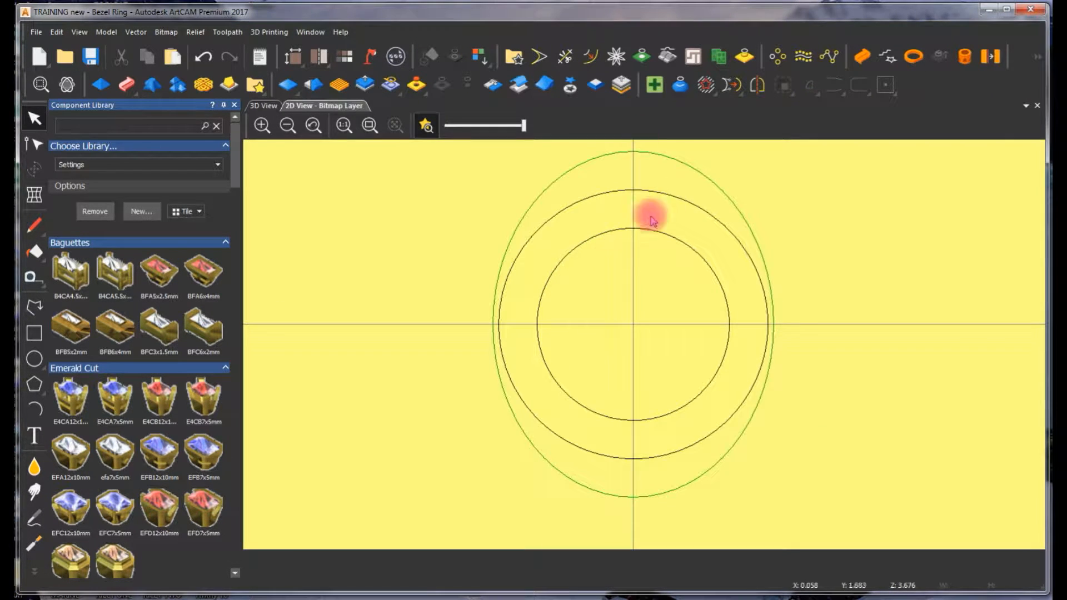
- Apply a plane shape profile with a 2 mm start height to the height-corrected oval and check it in 3D
scroll(637, 194, down, 3)
click(668, 315)
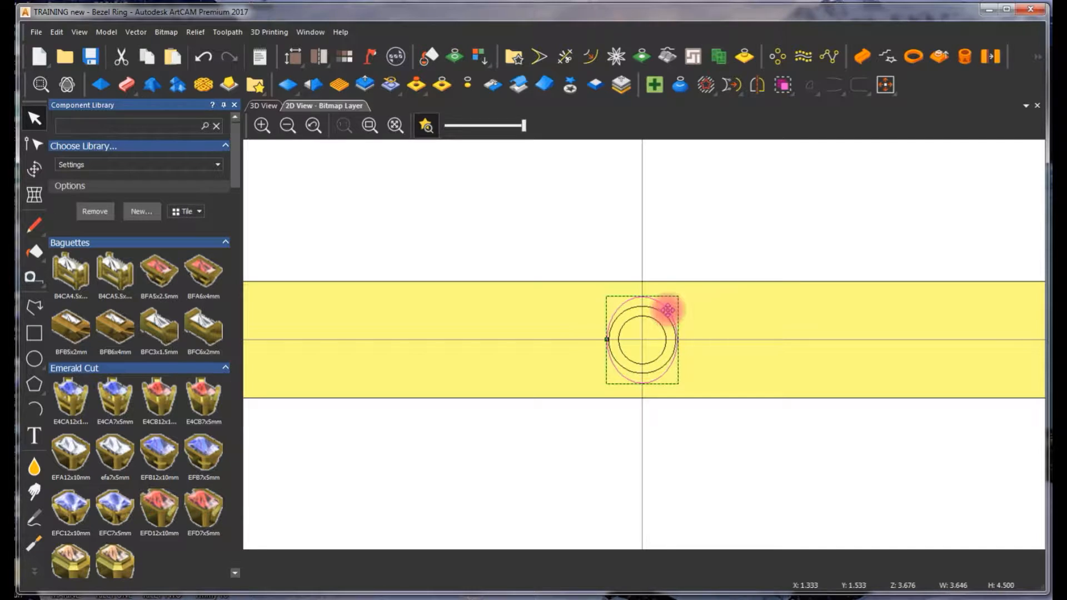
double_click(667, 286)
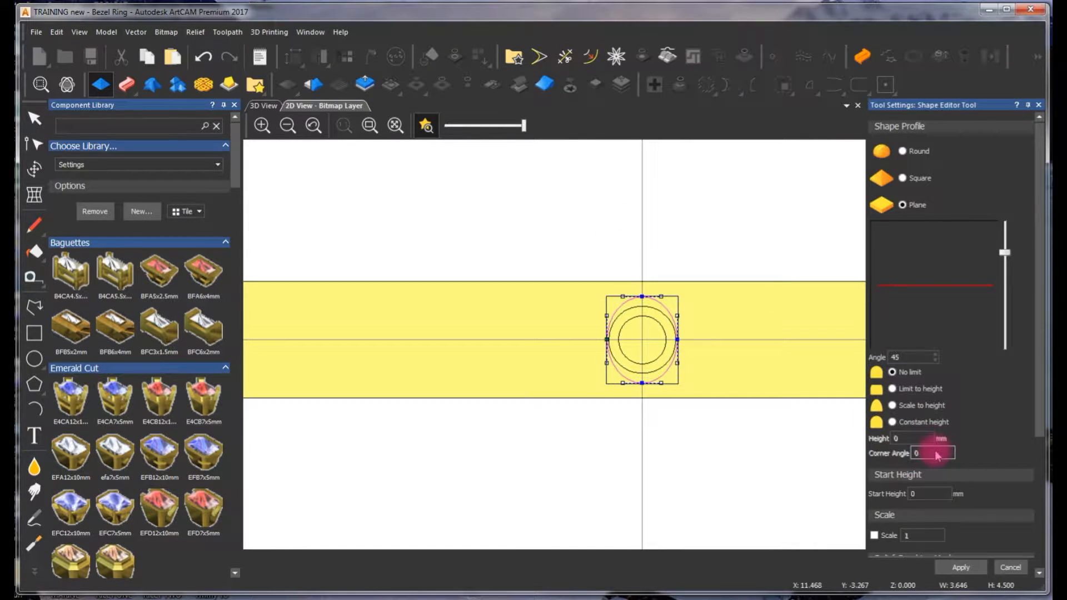
text(2)
key(Return)
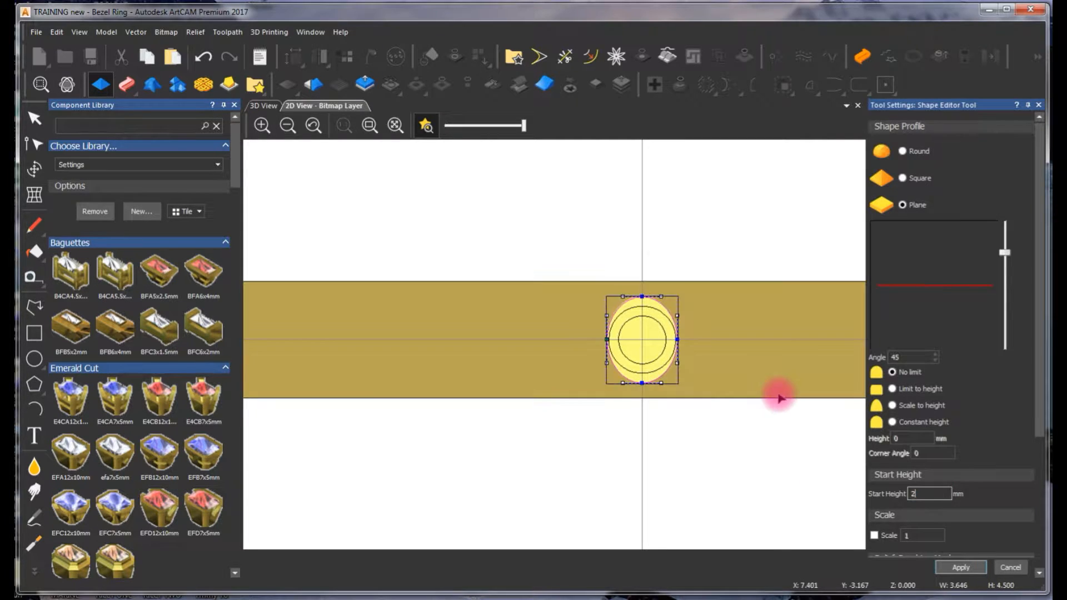
click(262, 105)
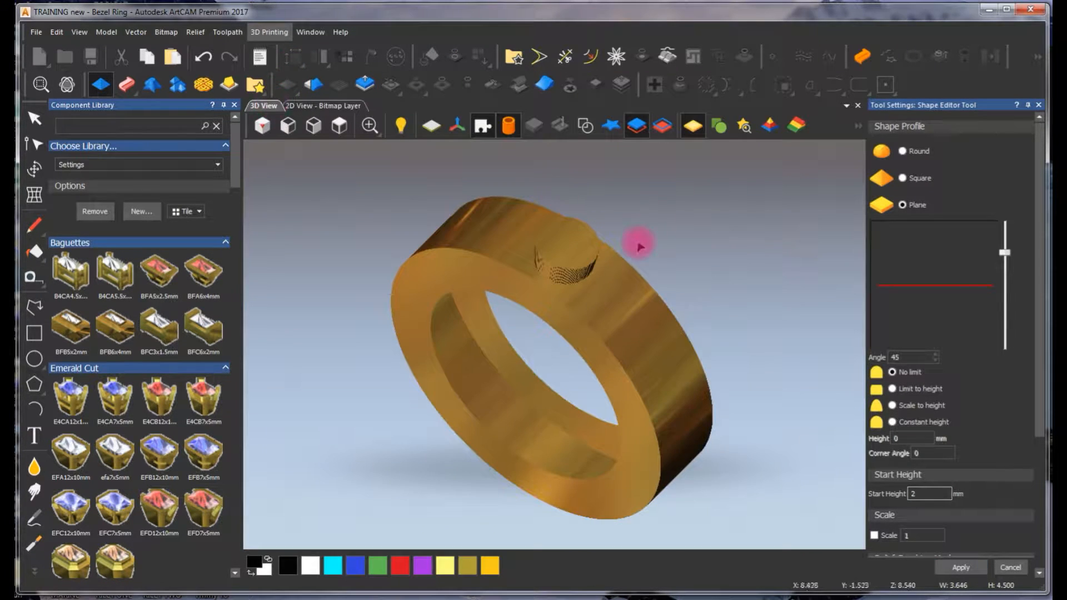
drag(527, 288, 836, 424)
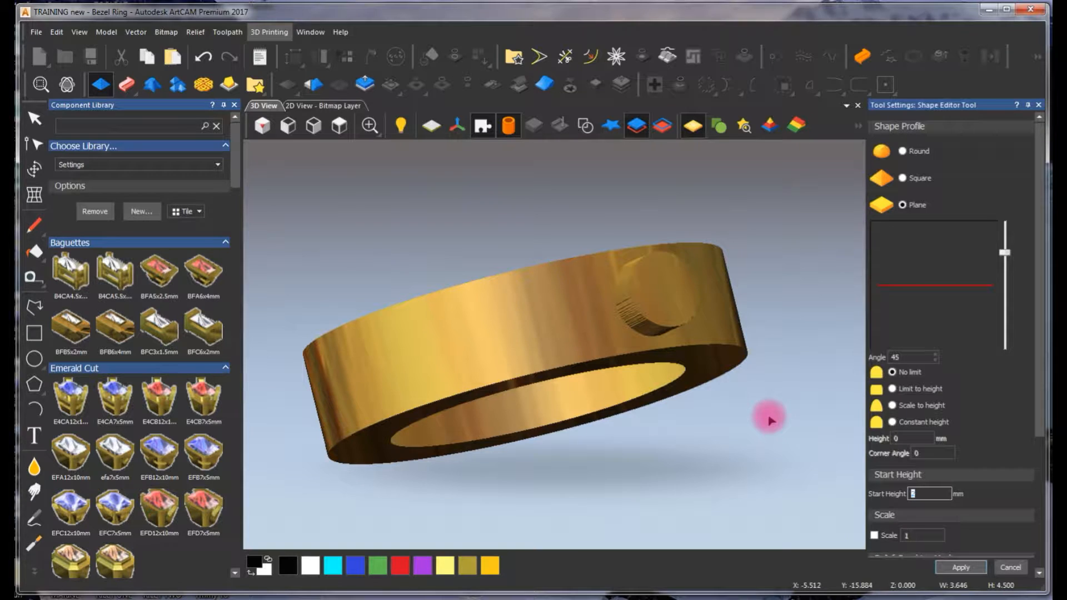
- Set the oval's start height to 4.5 mm with the Merge High combine mode and close the Shape Editor
text(4.5)
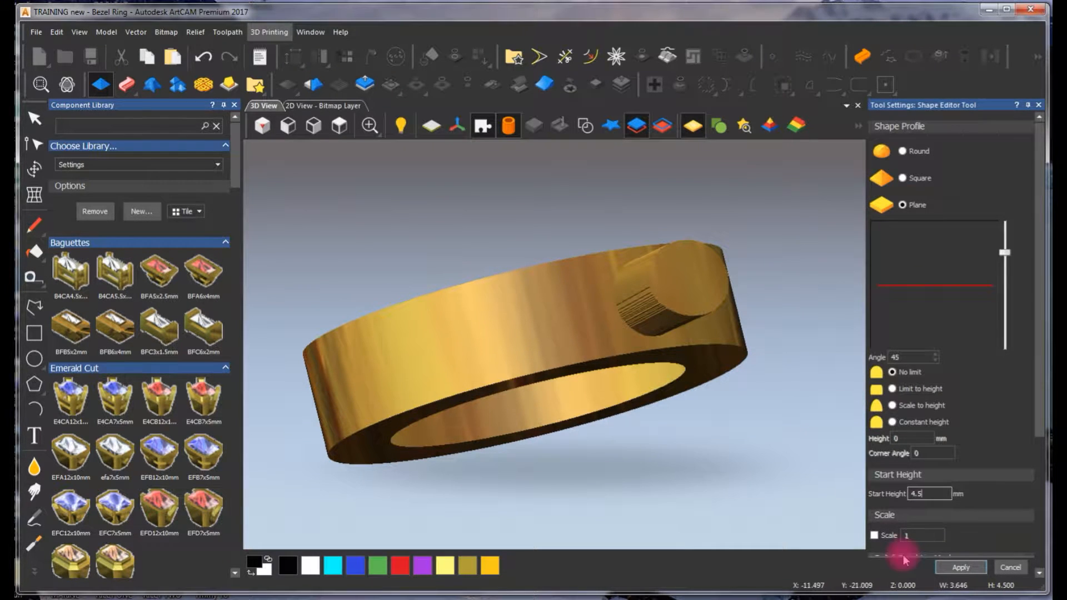
scroll(1040, 382, down, 4)
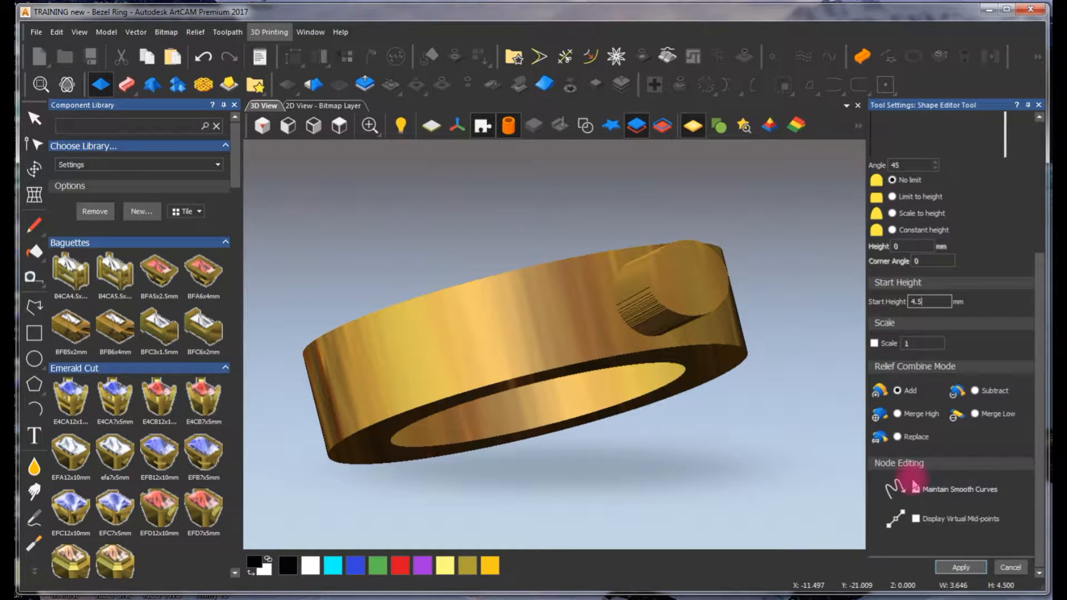
click(898, 413)
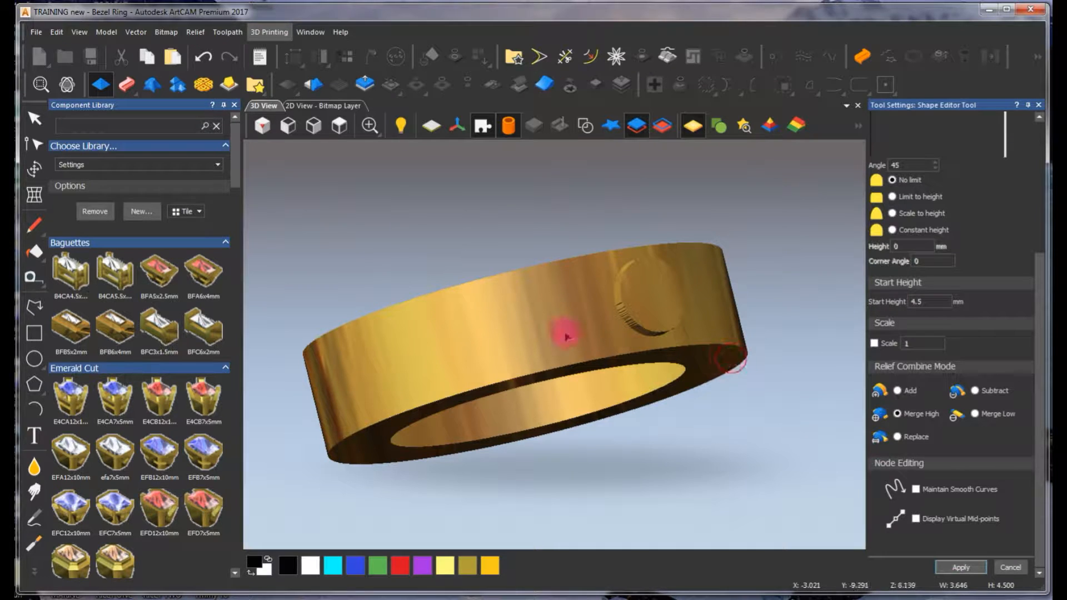
click(1018, 572)
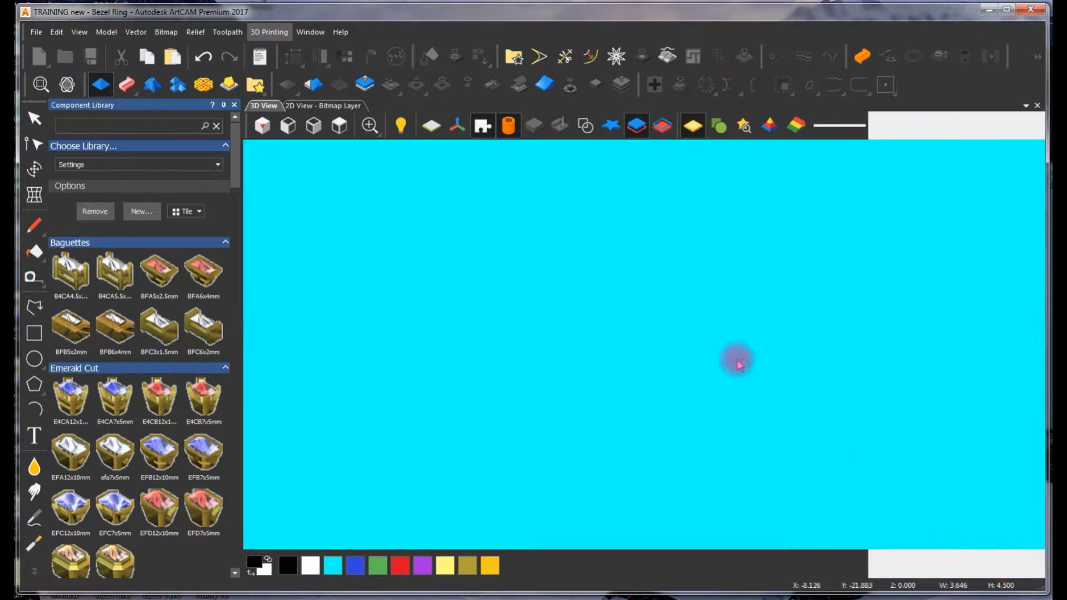
- Examine the raised round bezel on the band from several angles and up close
drag(683, 323, 490, 326)
drag(628, 317, 695, 418)
scroll(670, 410, up, 3)
drag(610, 446, 665, 258)
scroll(661, 284, down, 5)
drag(655, 310, 700, 335)
- Delete the middle circle between the oval and the innermost circle in the 2D view
click(342, 109)
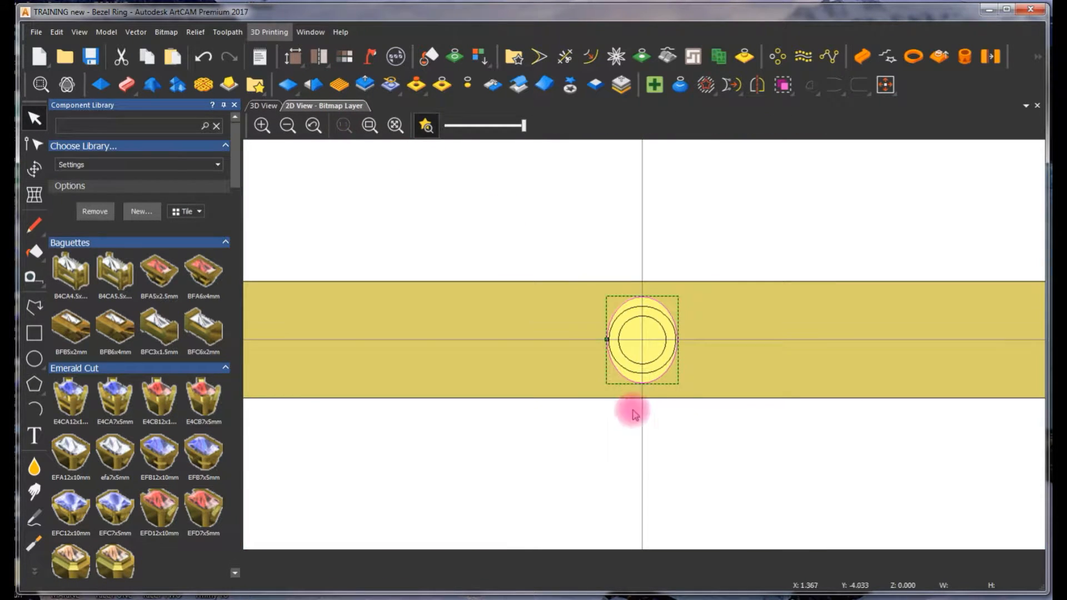
scroll(633, 389, up, 4)
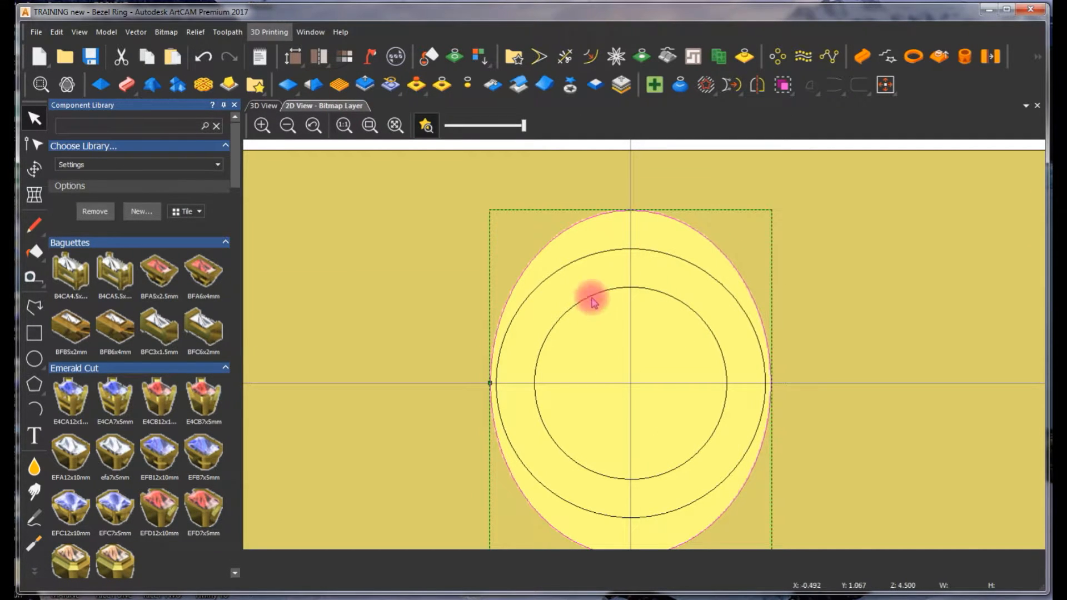
click(609, 250)
key(Delete)
- Zero the relief inside the 2.5 mm innermost circle to cut a through hole in the bezel
click(595, 293)
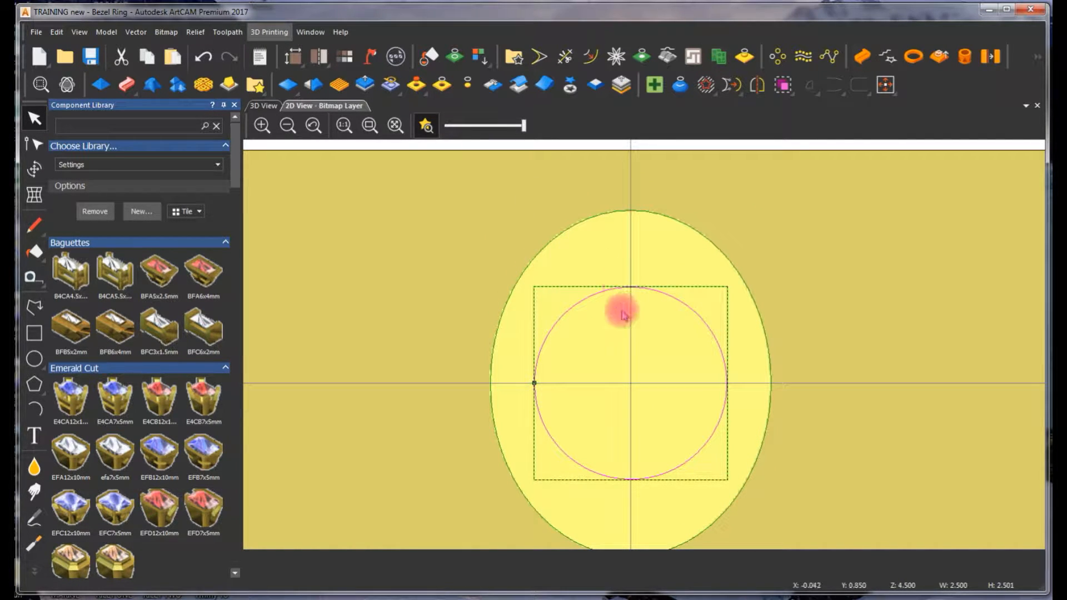
scroll(614, 325, up, 2)
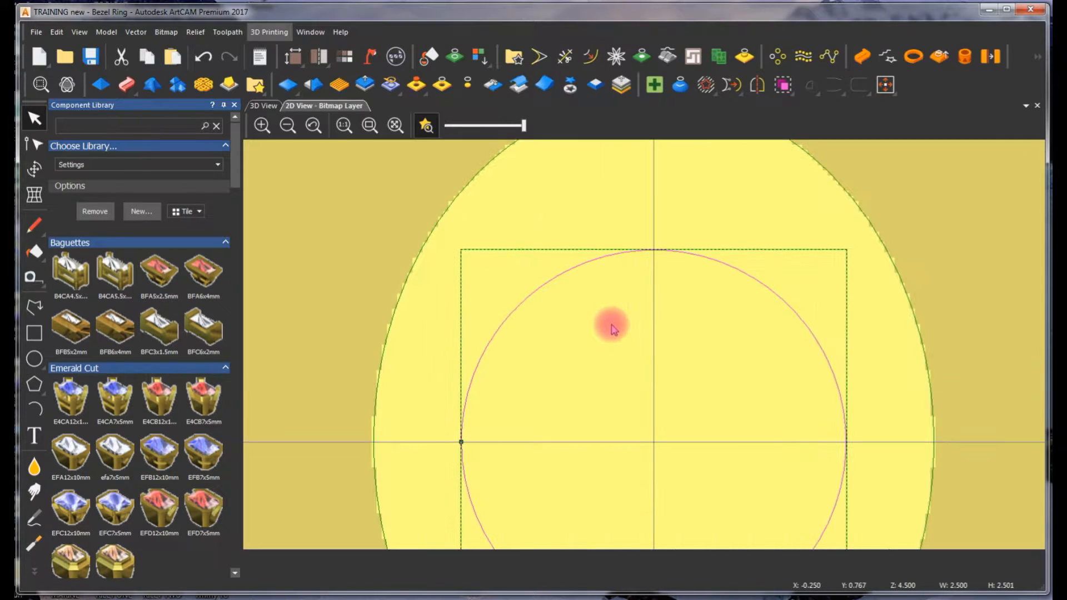
scroll(621, 335, down, 2)
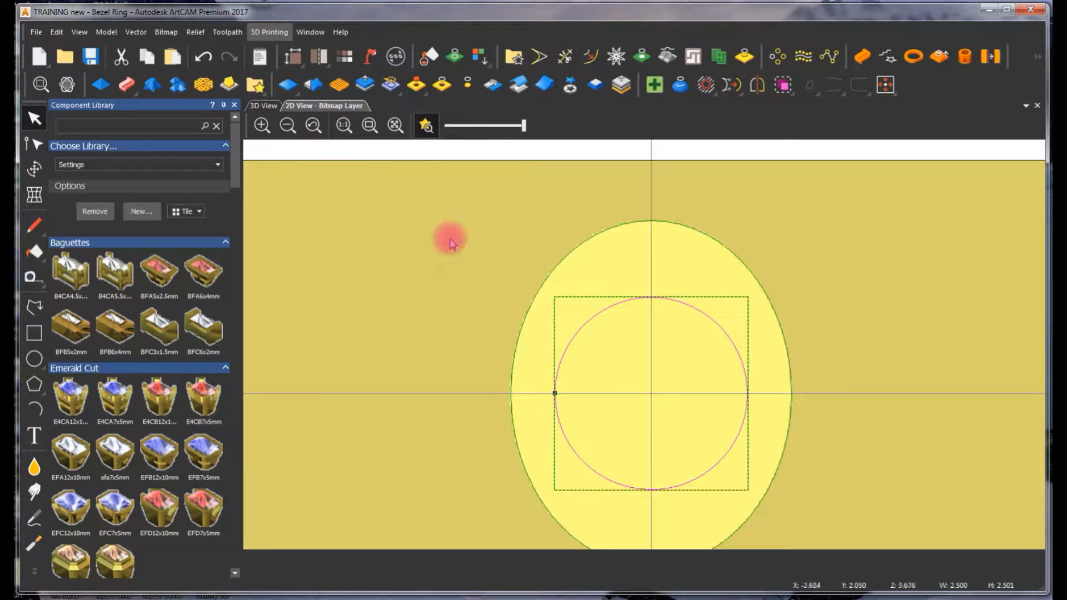
click(264, 105)
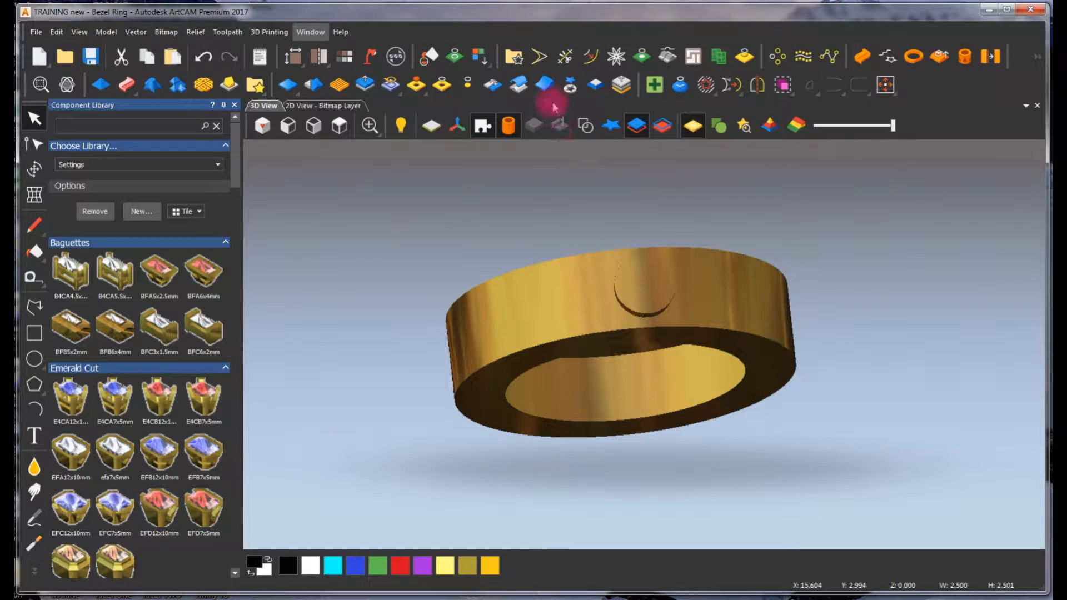
click(452, 87)
drag(648, 327, 558, 333)
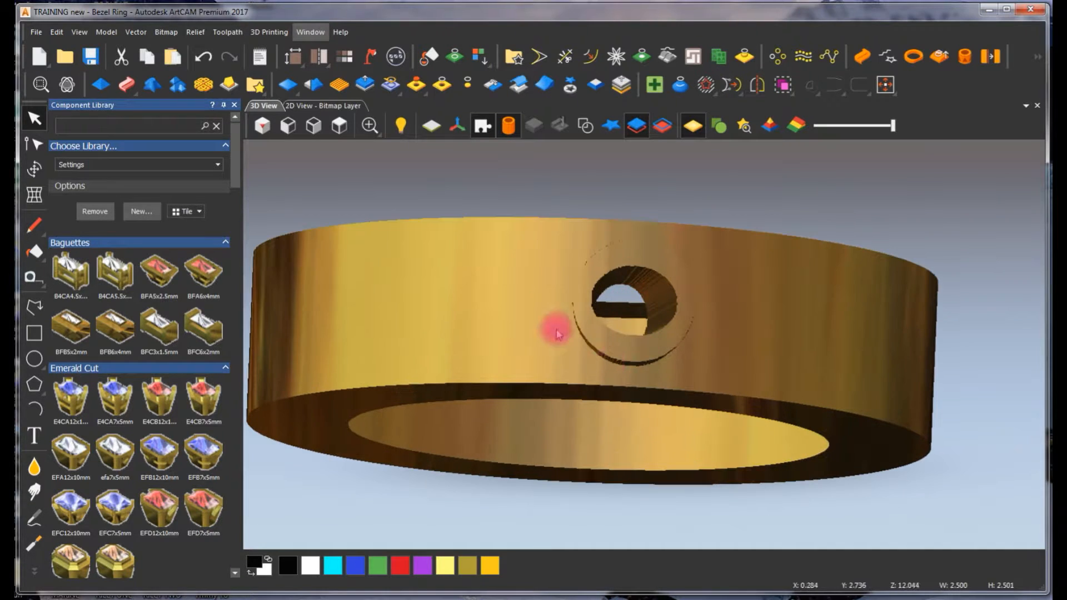
- Undo the through hole in the bezel and delete the 2.5 mm circle inside the oval
scroll(624, 321, up, 1)
scroll(623, 320, down, 1)
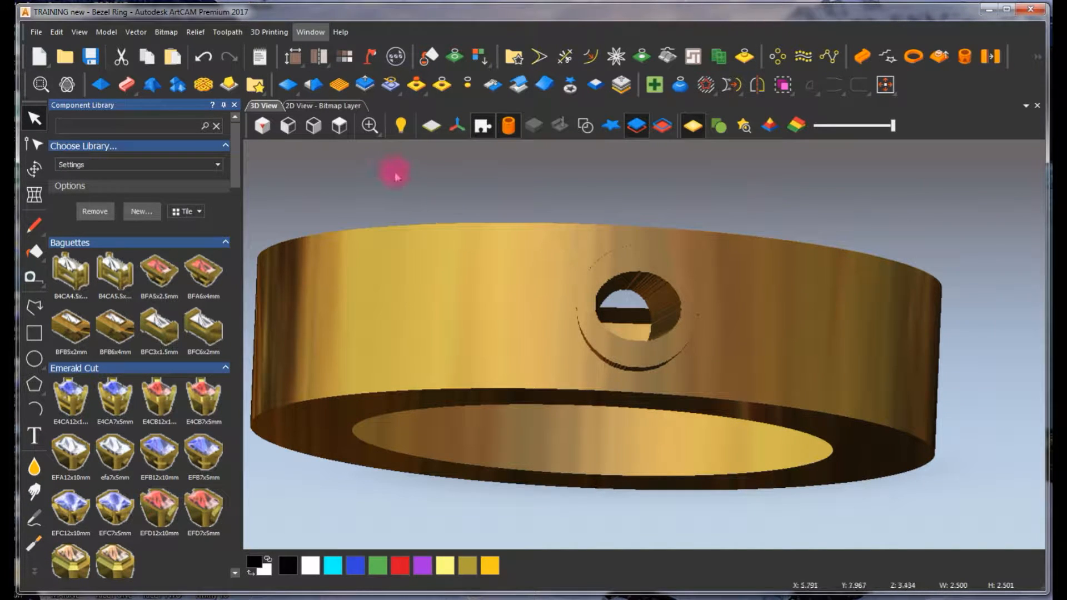
key(ctrl+z)
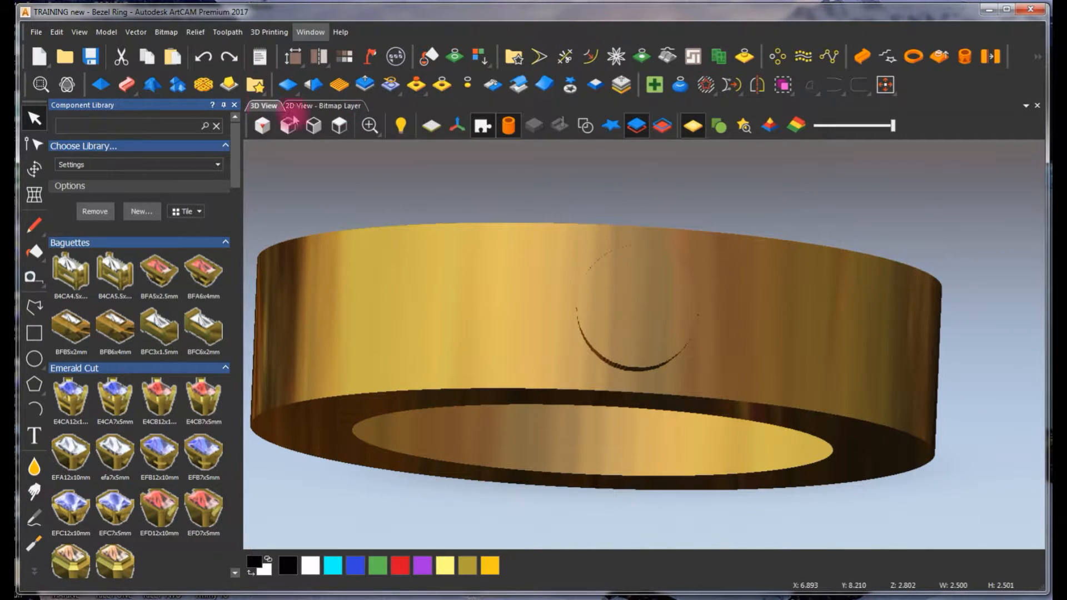
click(316, 105)
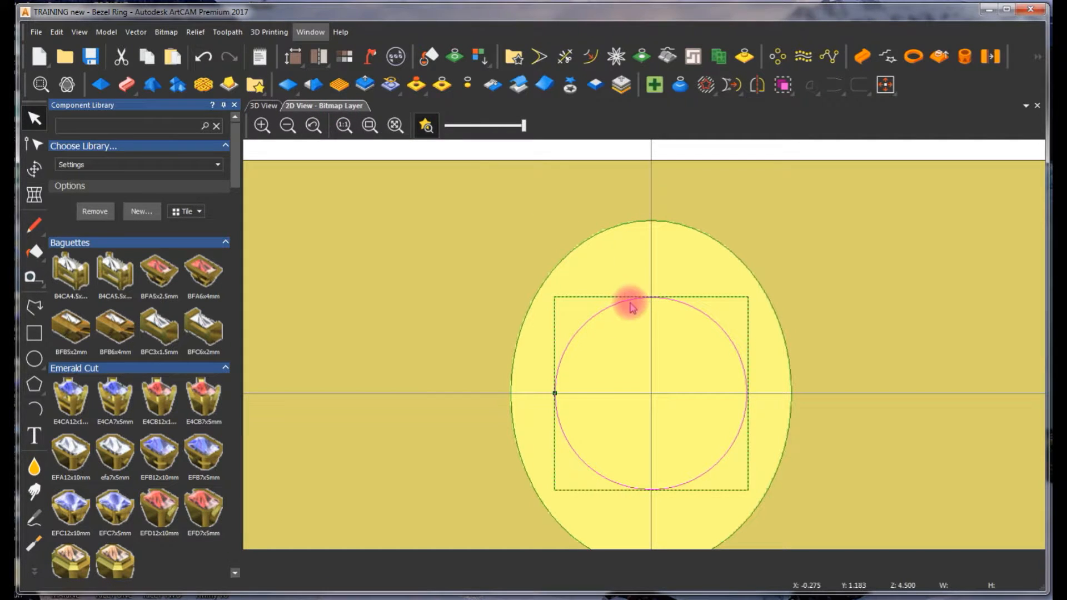
key(Delete)
- Offset the bezel's outer oval inwards by 0.5 mm with radiused corners, and offset the result inwards by 0.5 mm again
click(625, 232)
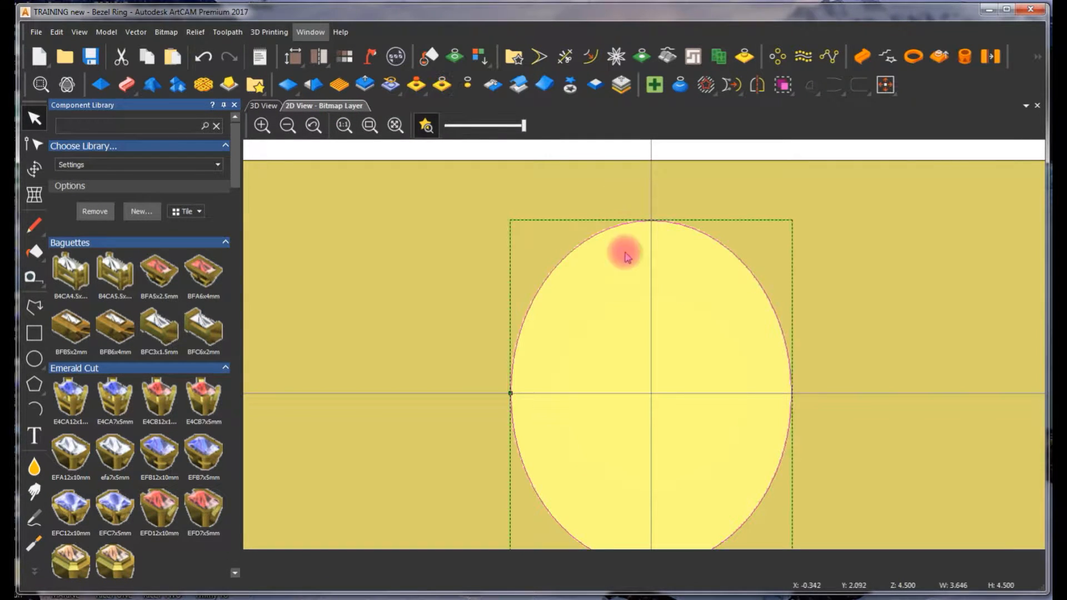
click(590, 56)
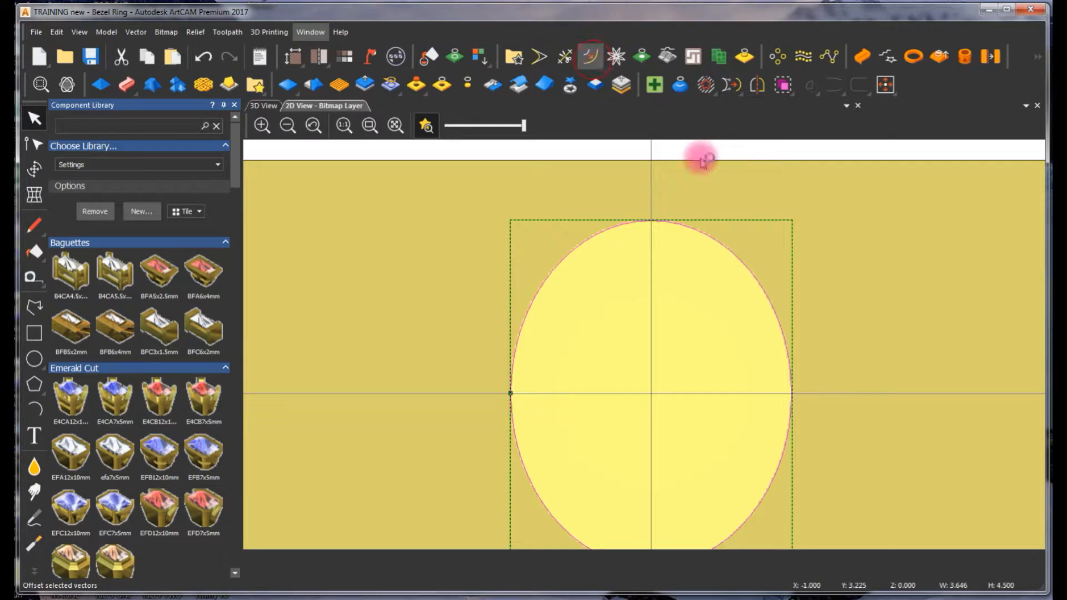
click(1027, 571)
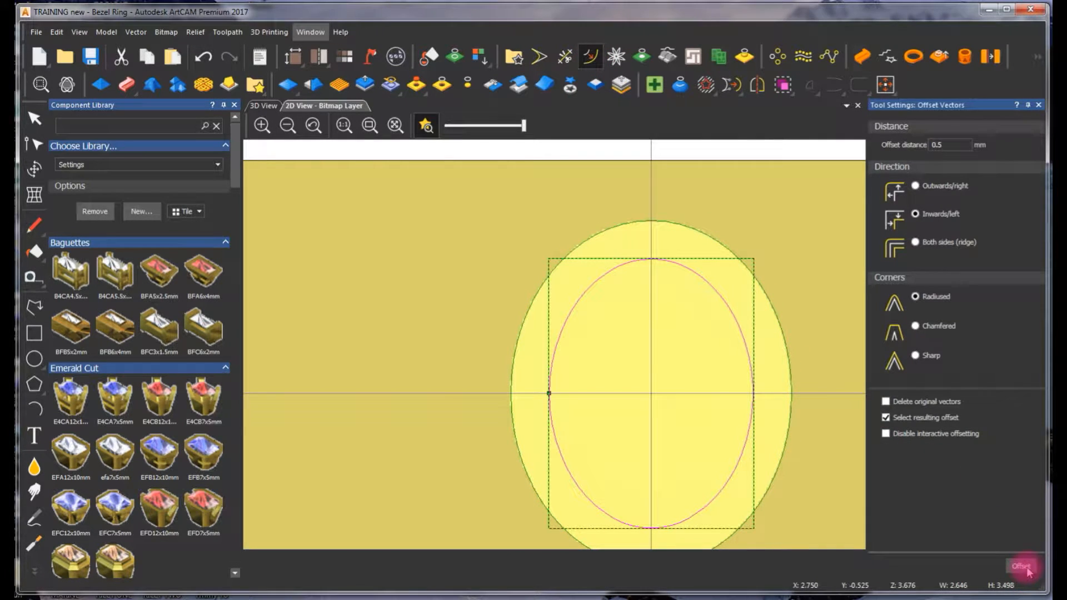
click(1029, 571)
click(740, 255)
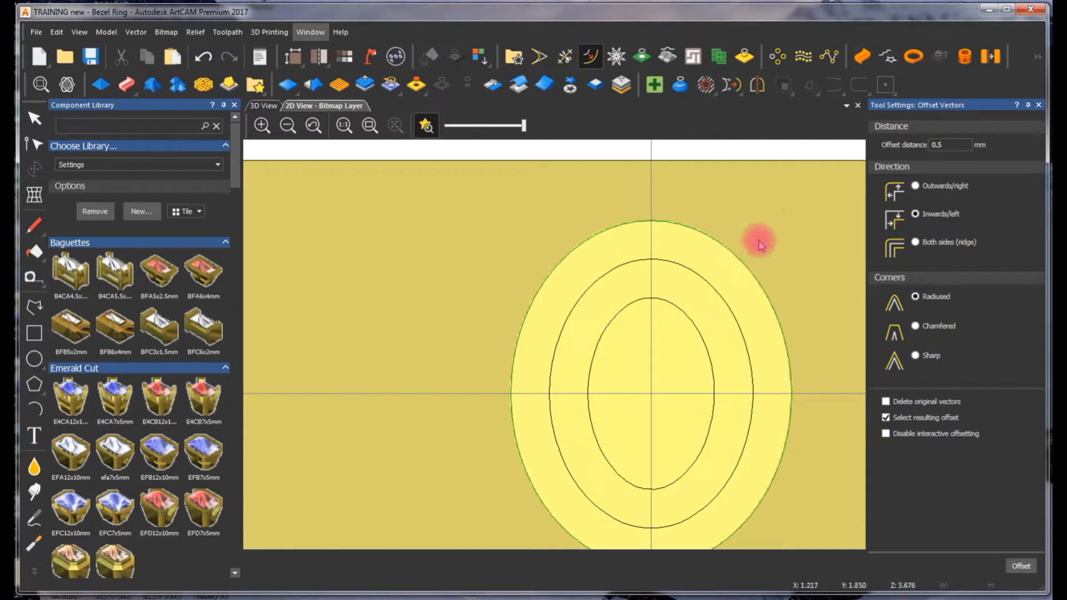
click(1038, 106)
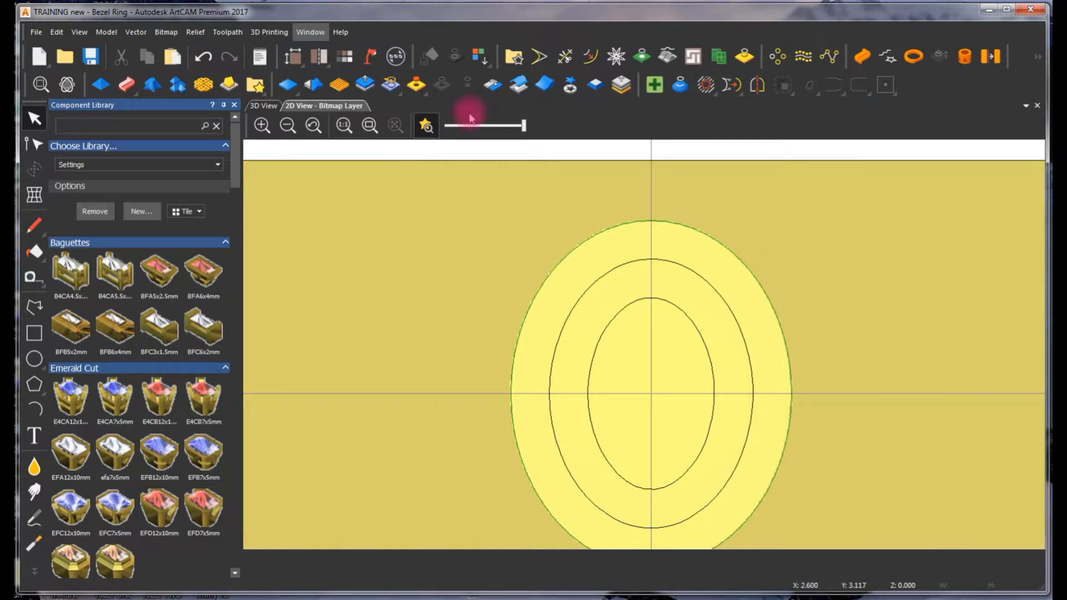
- Shape the middle oval into a conical seat with a square profile at -55 degrees, no height limit and the Add combine mode
click(265, 106)
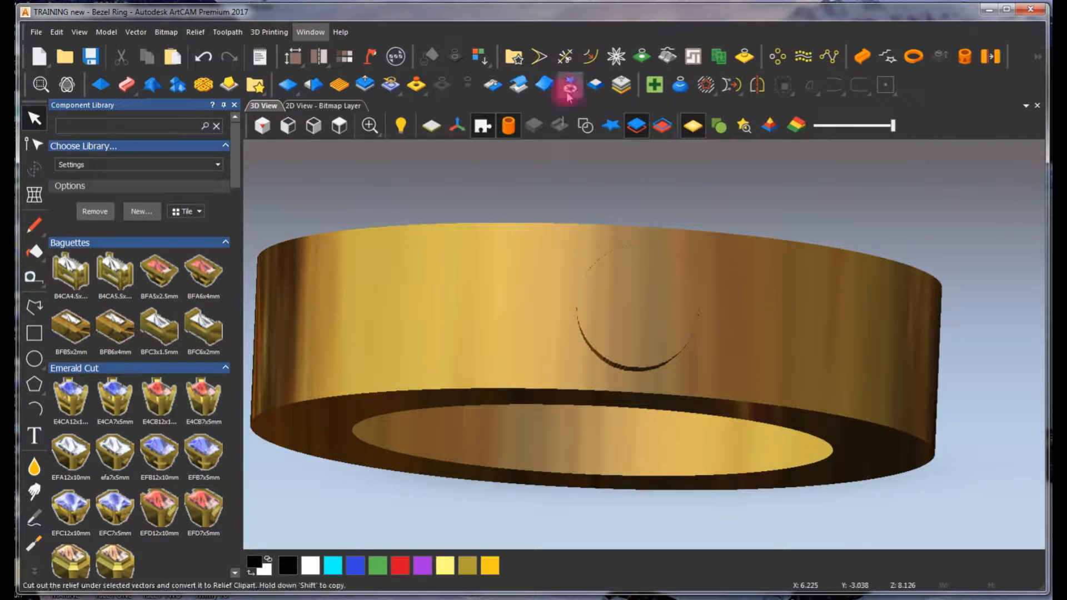
click(586, 125)
drag(635, 356, 578, 336)
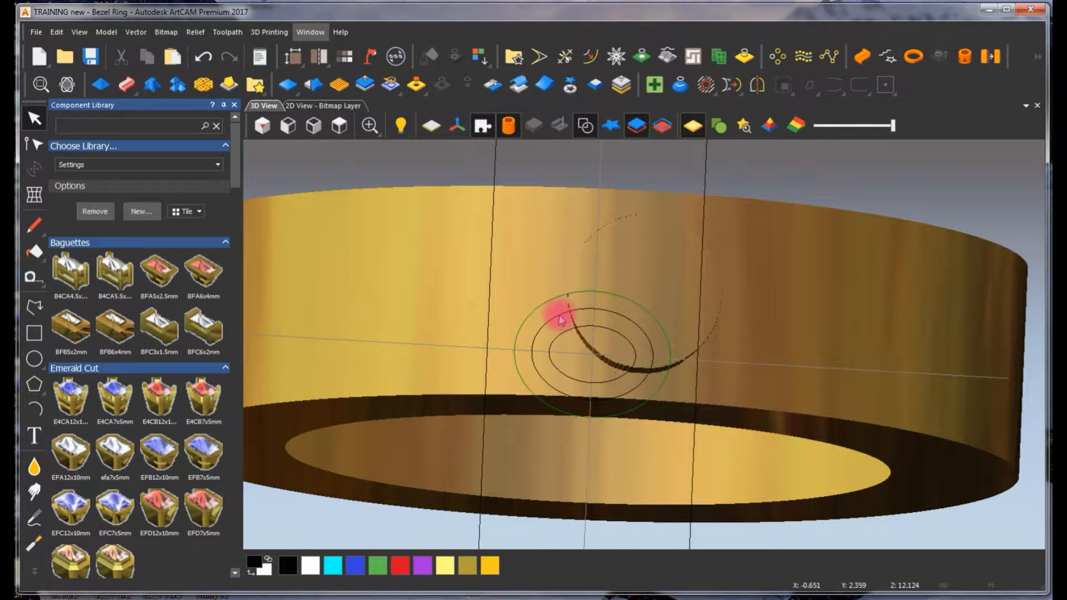
click(559, 316)
key(F12)
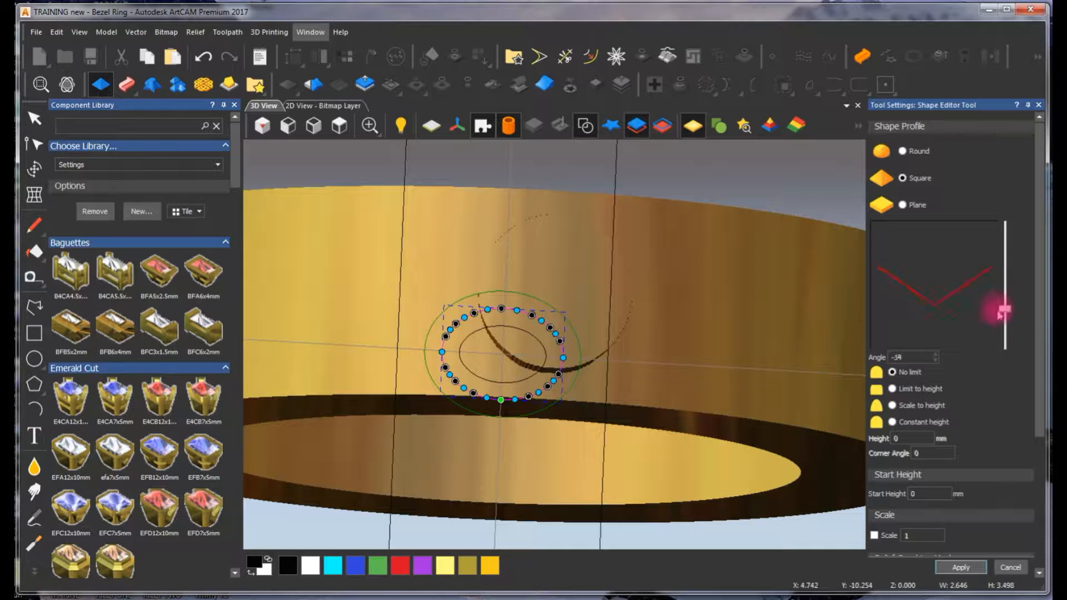
drag(1040, 398, 1026, 511)
click(898, 432)
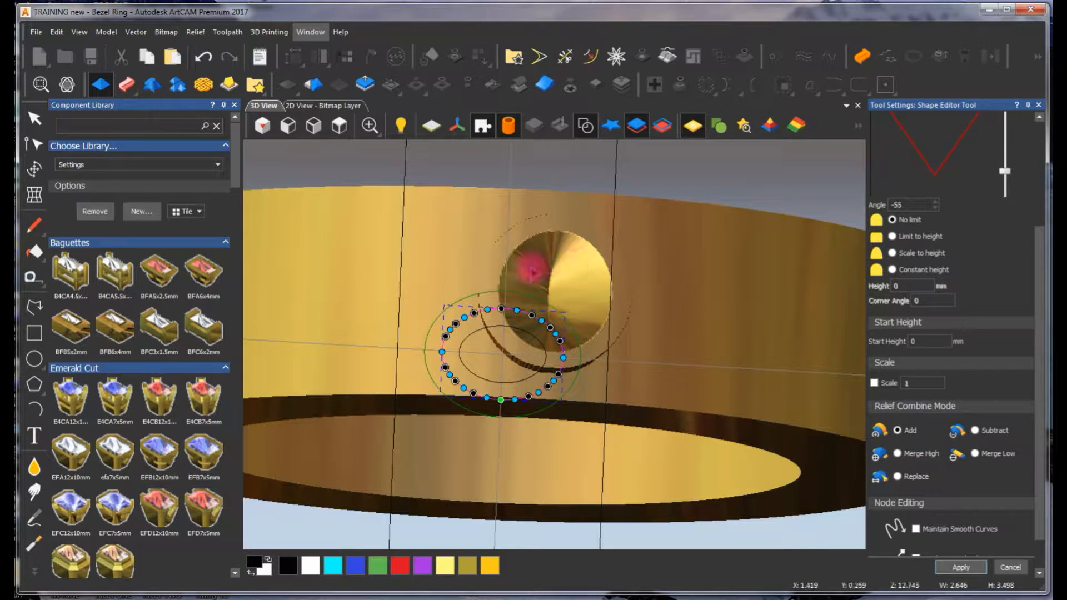
click(585, 126)
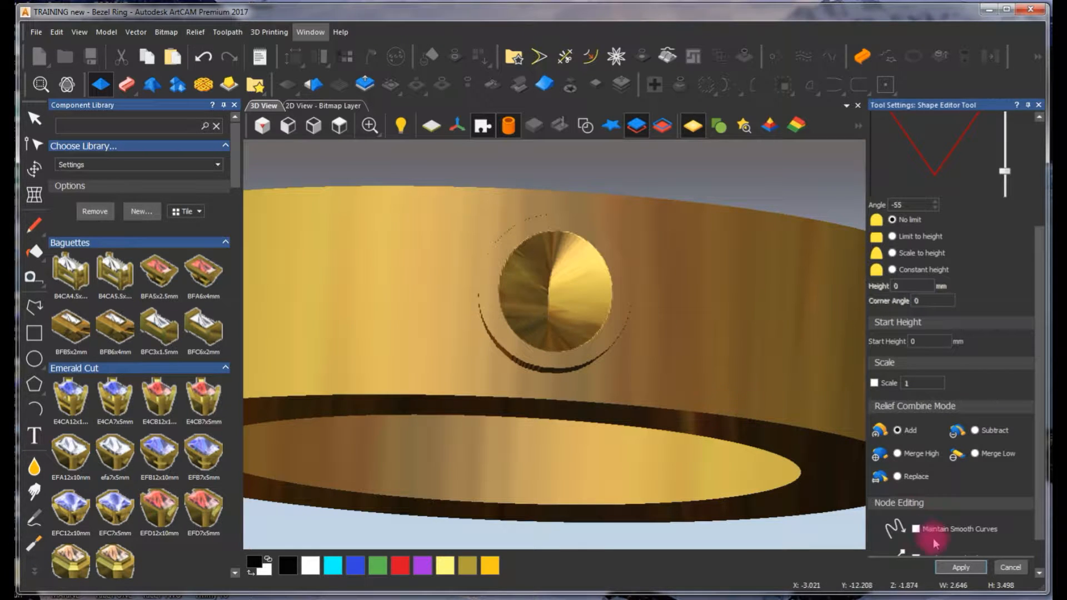
click(1008, 570)
- Zero the relief inside the innermost oval to cut a through hole at the bottom of the conical seat
scroll(626, 309, down, 5)
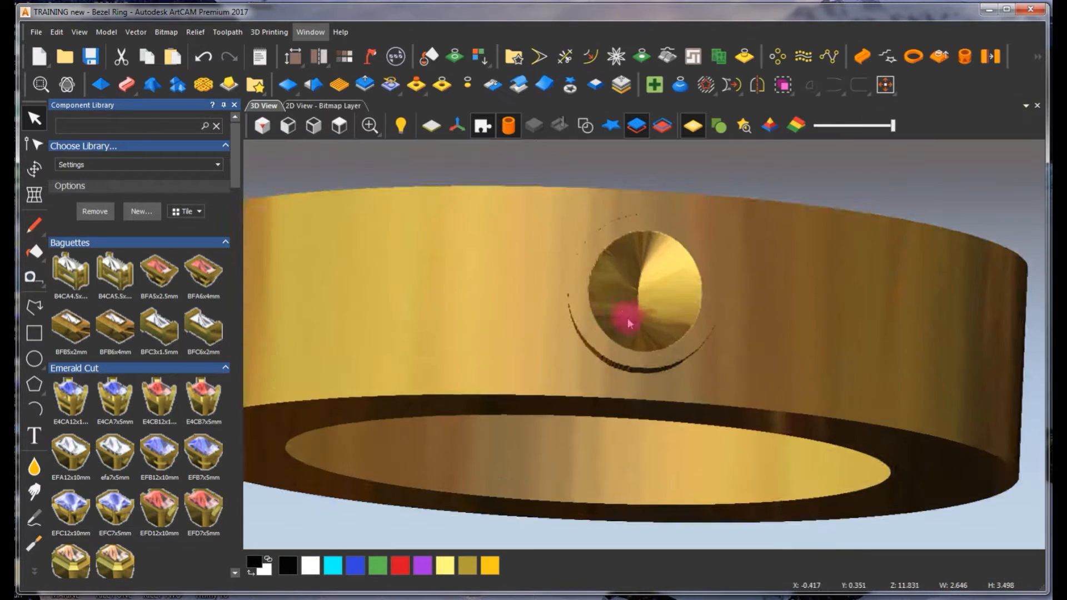
drag(749, 309, 788, 261)
click(578, 129)
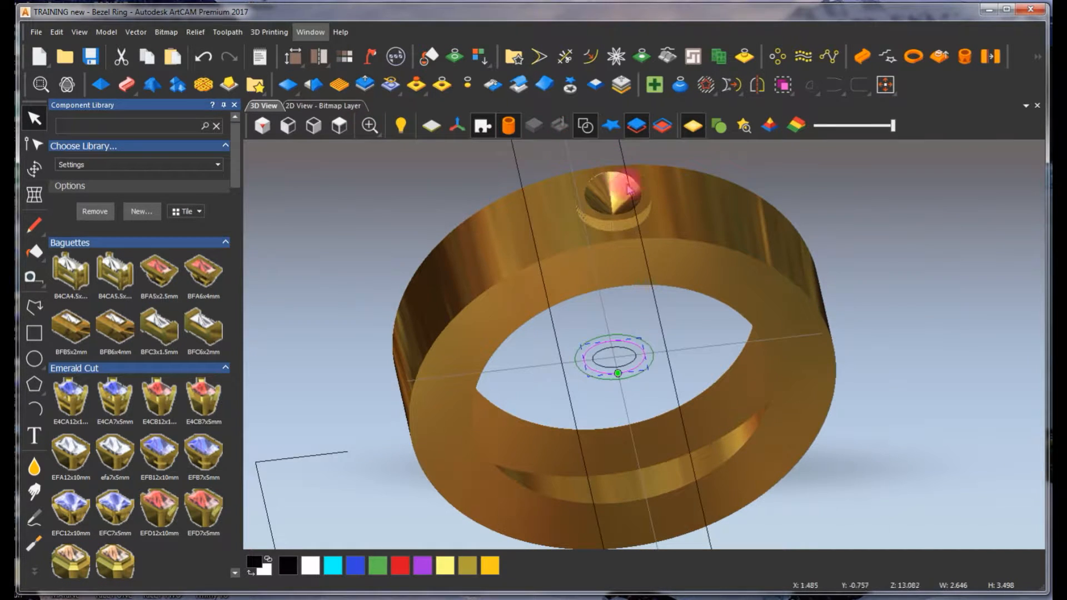
scroll(610, 286, up, 6)
click(648, 386)
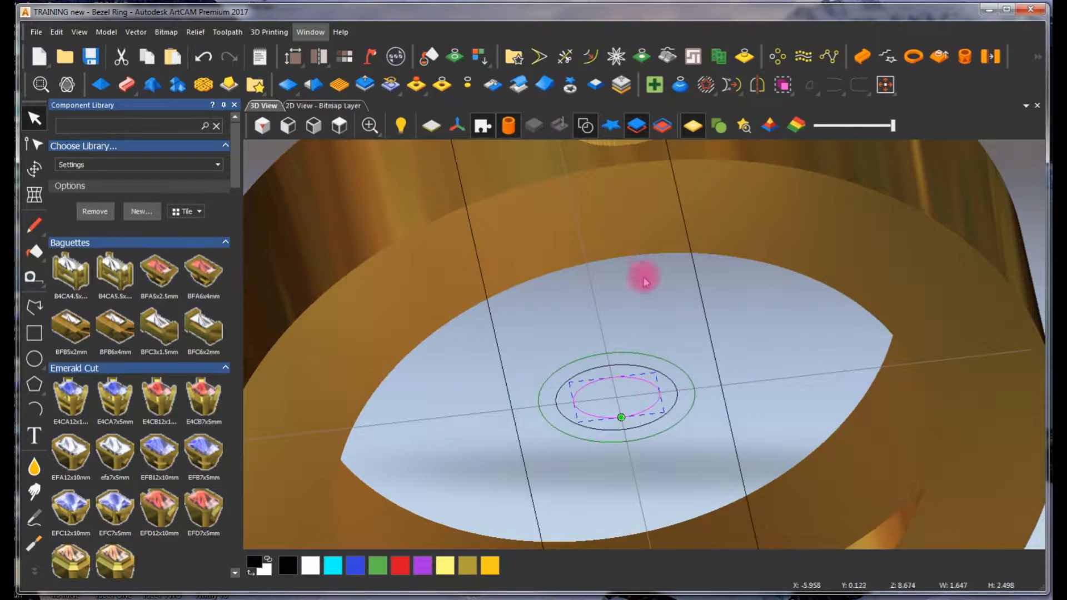
scroll(643, 277, down, 4)
drag(647, 257, 650, 378)
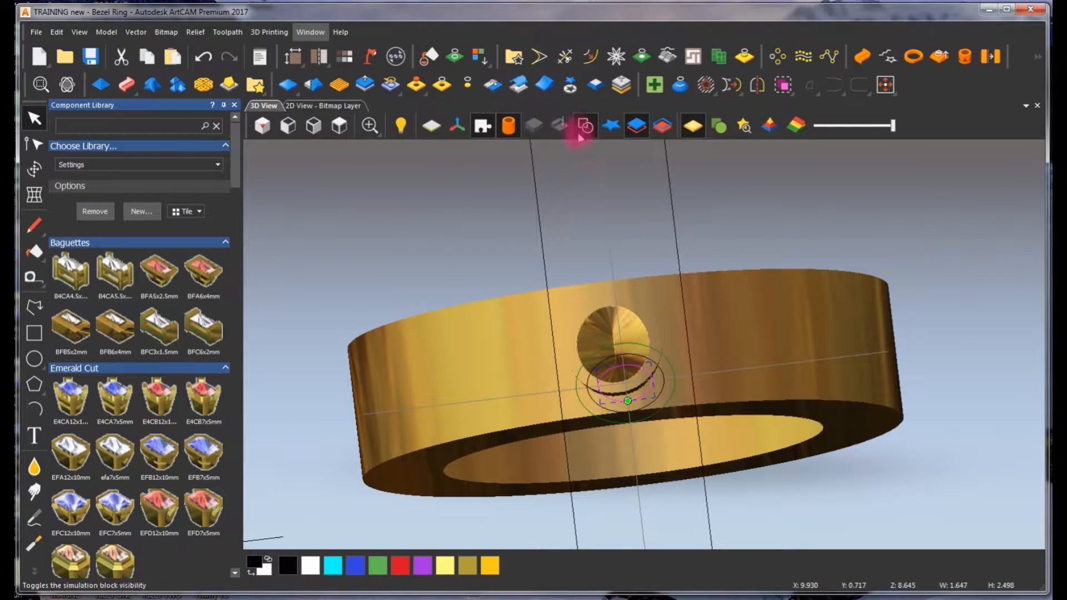
click(452, 92)
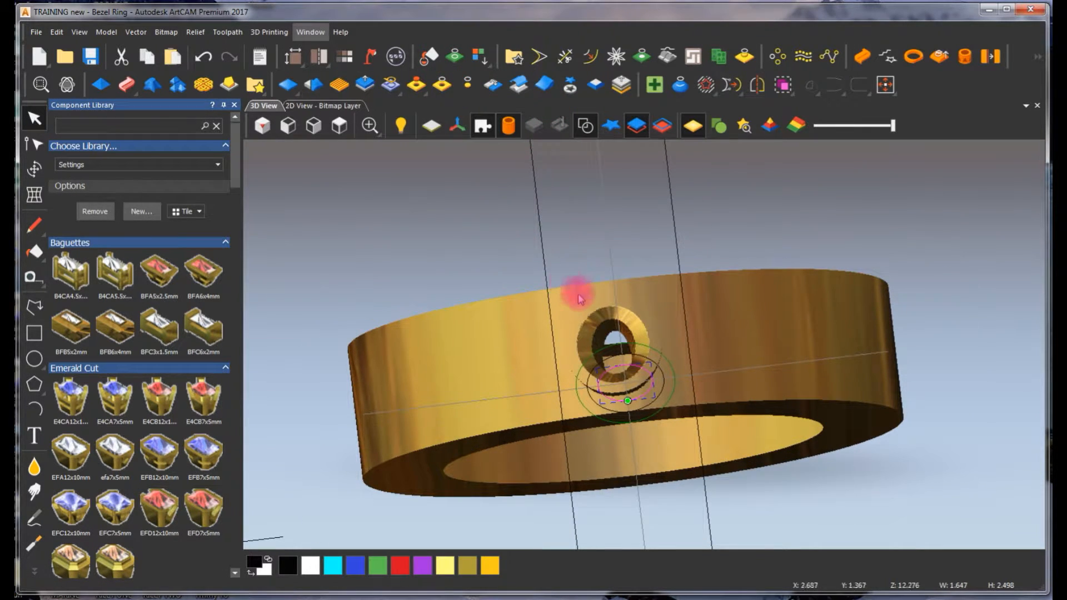
- Examine the bezel's conical seat and through hole up close in 3D and compare the hole's outline in the 2D view
scroll(638, 410, up, 5)
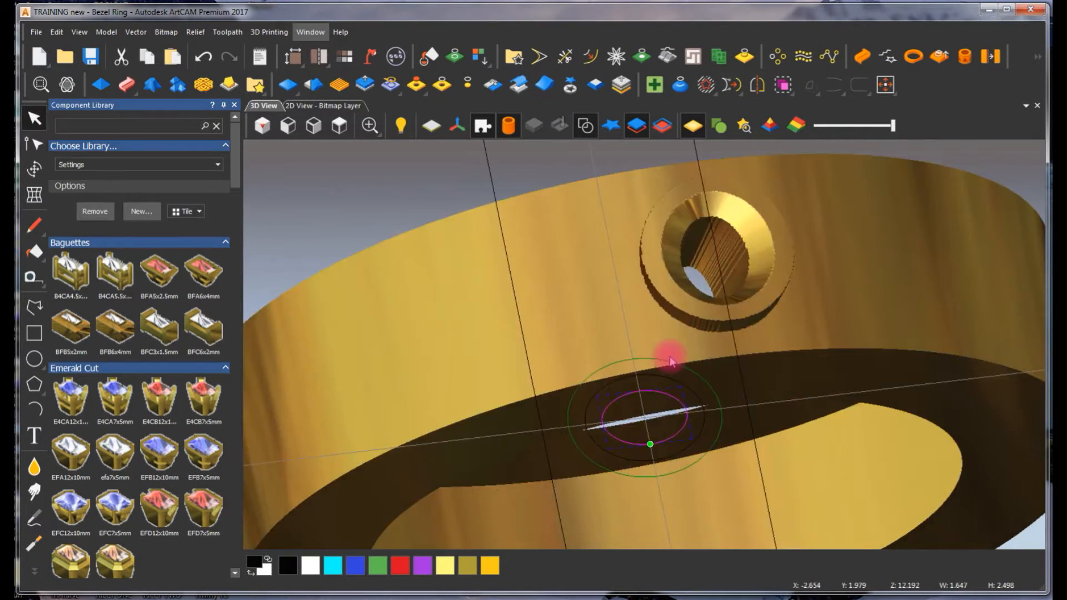
mouse_move(671, 362)
mouse_down()
mouse_move(643, 405)
mouse_move(632, 358)
mouse_move(662, 364)
mouse_up()
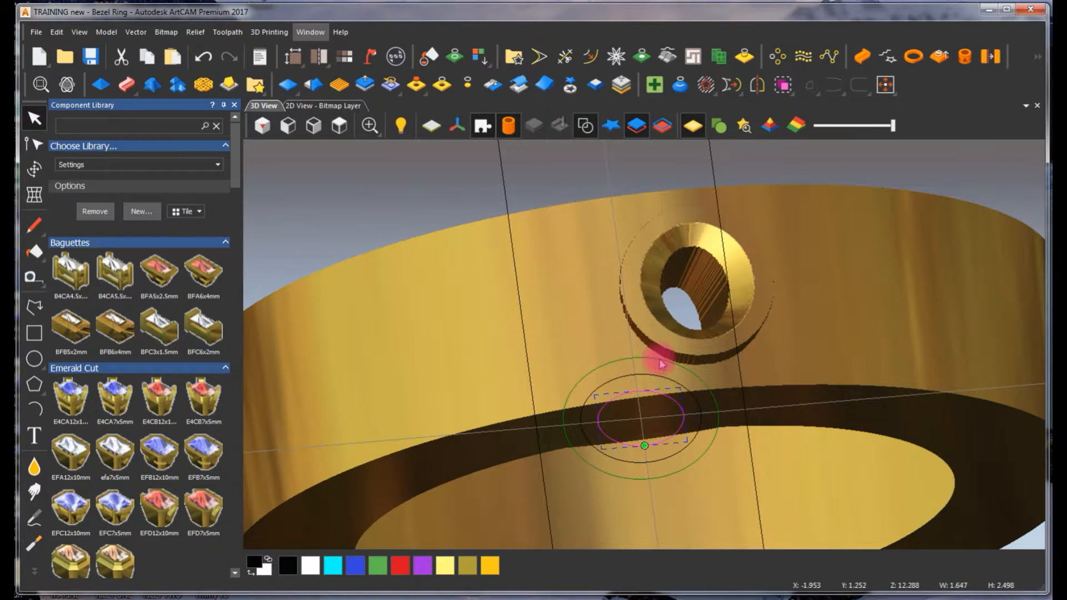
click(529, 182)
scroll(704, 301, up, 1)
scroll(695, 313, down, 1)
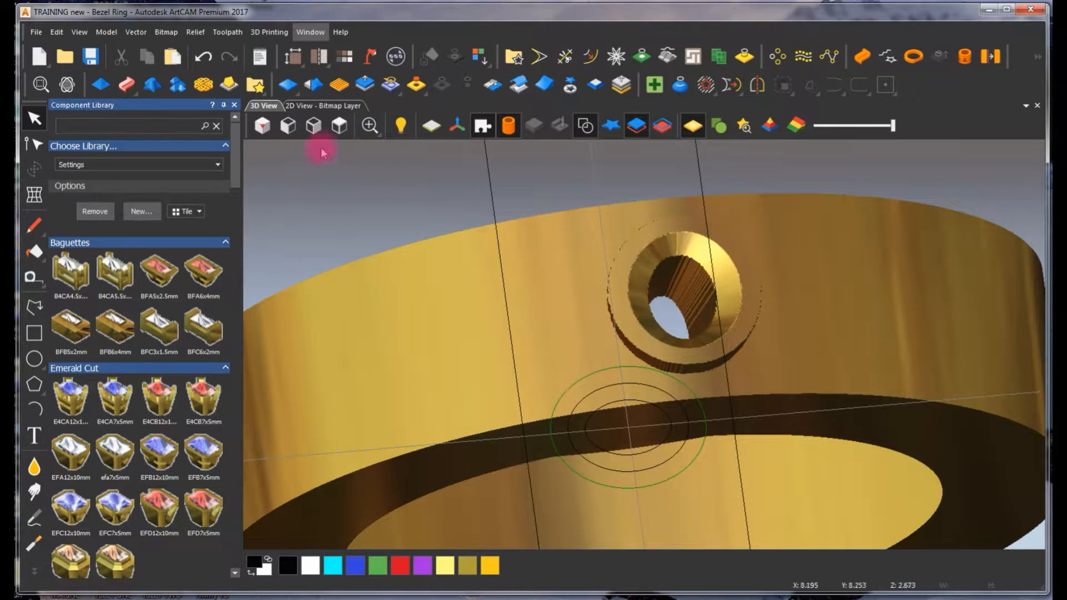
click(322, 105)
scroll(649, 361, up, 2)
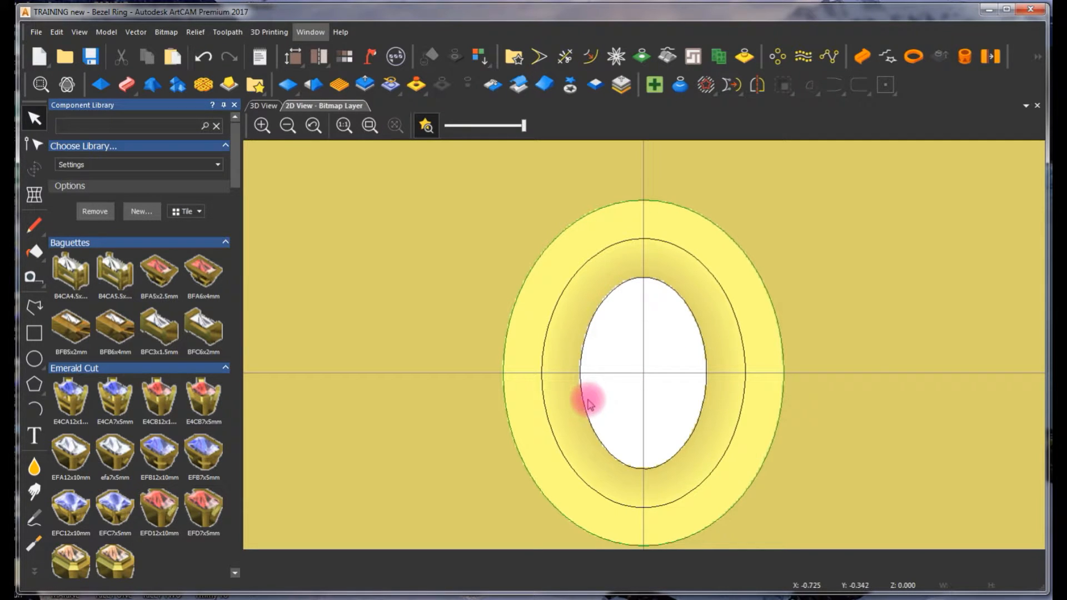
click(264, 105)
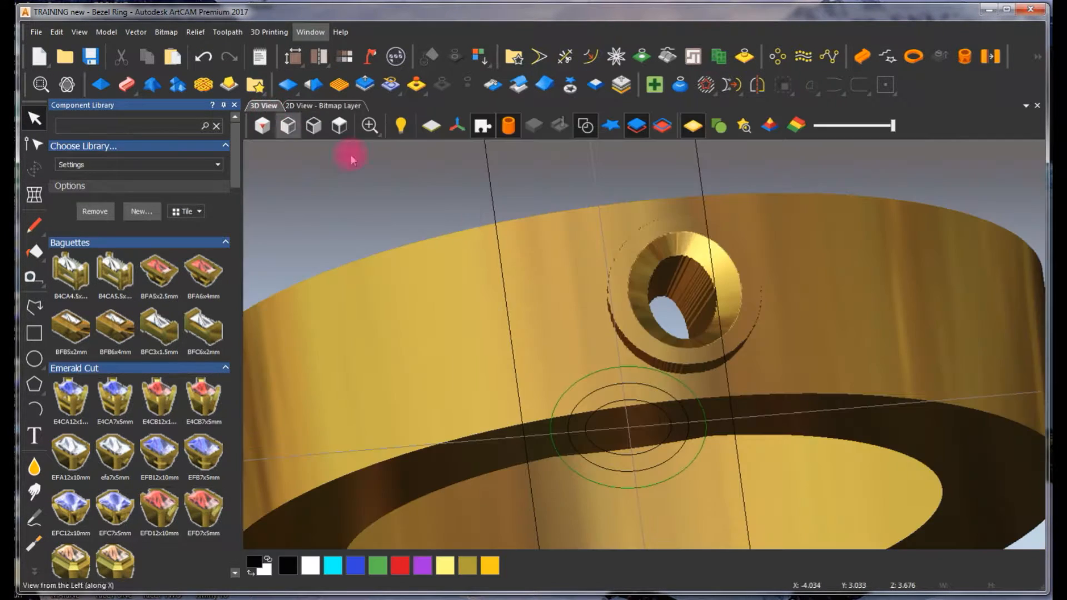
drag(615, 305, 461, 271)
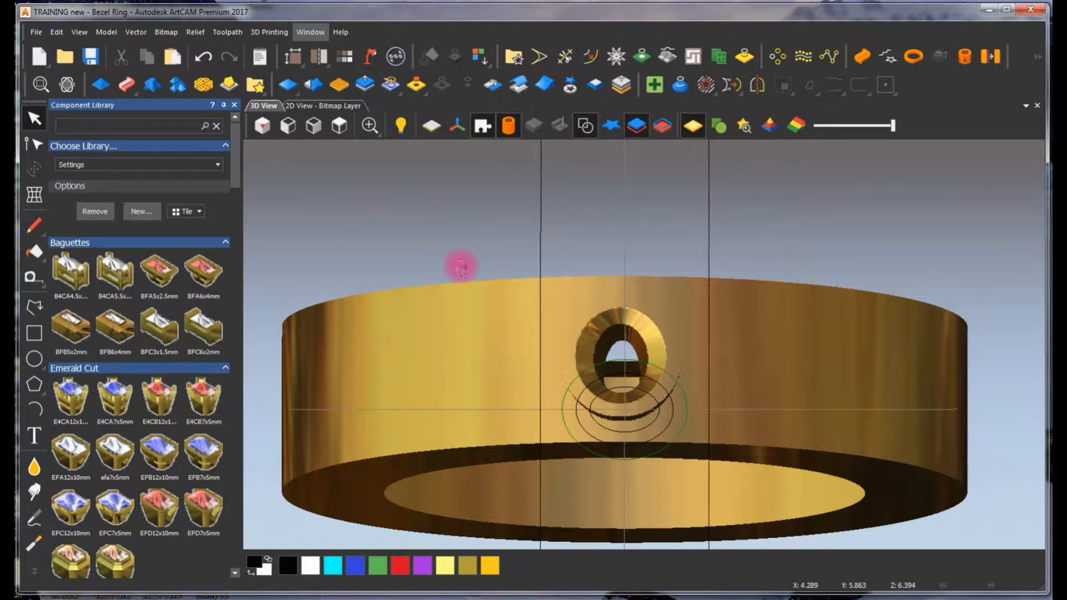
- Undo the oval through hole and delete the innermost oval in the 2D view
click(322, 105)
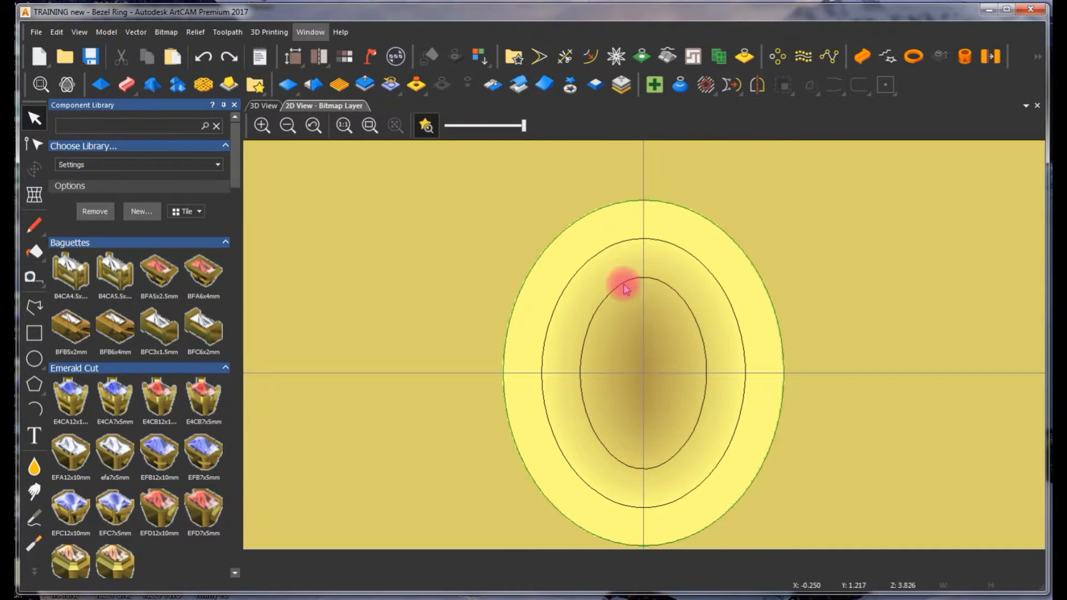
click(621, 281)
key(Delete)
scroll(674, 348, down, 3)
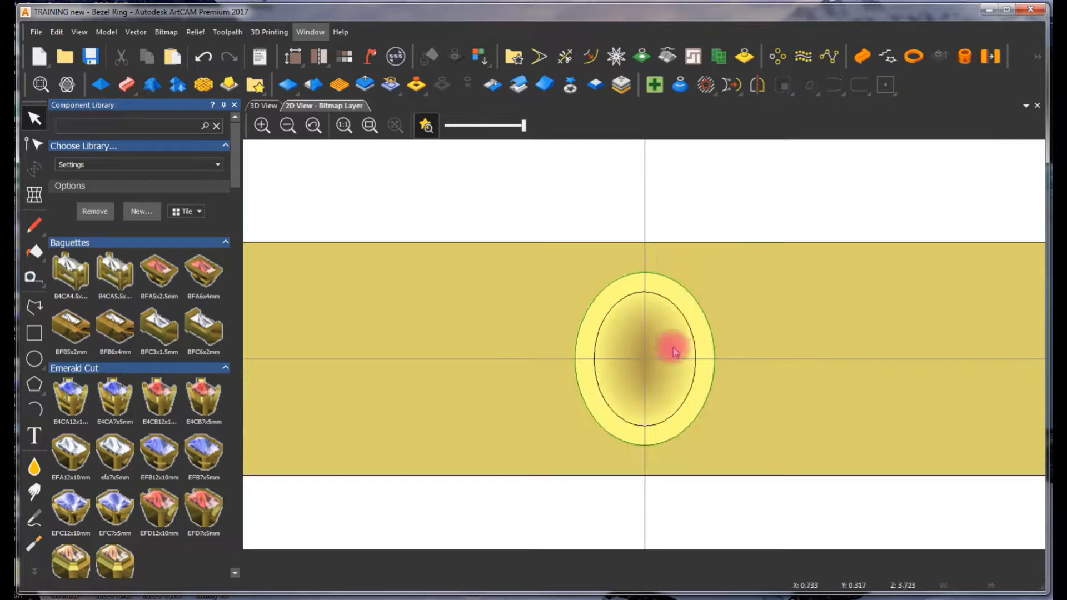
- Draw a circle about 2.12 mm in diameter centred at X 0, Y 0 inside the bezel's inner oval
click(34, 358)
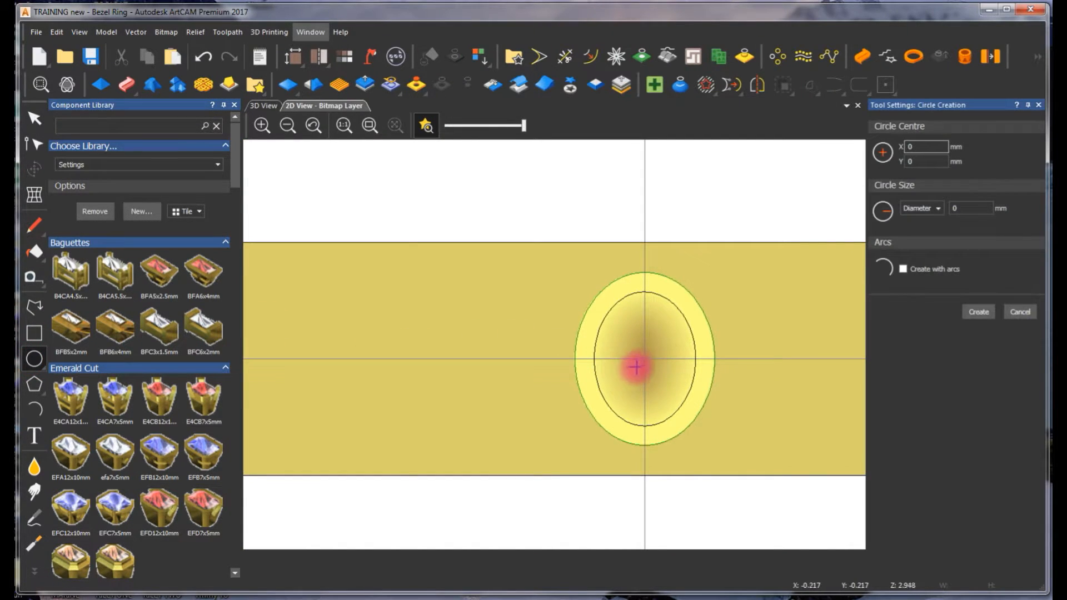
drag(645, 359, 665, 389)
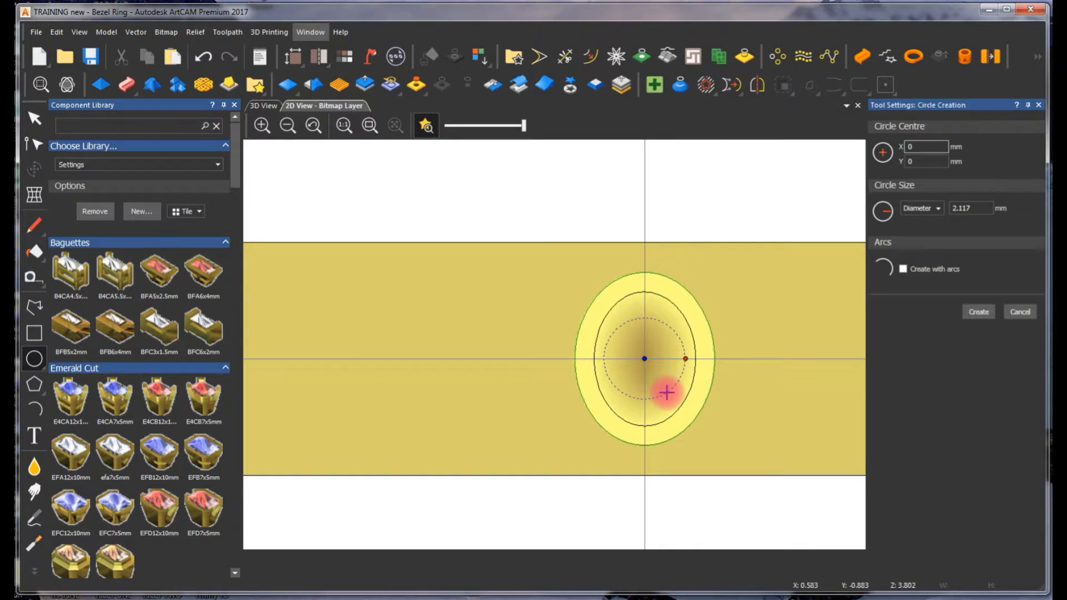
click(750, 305)
click(683, 345)
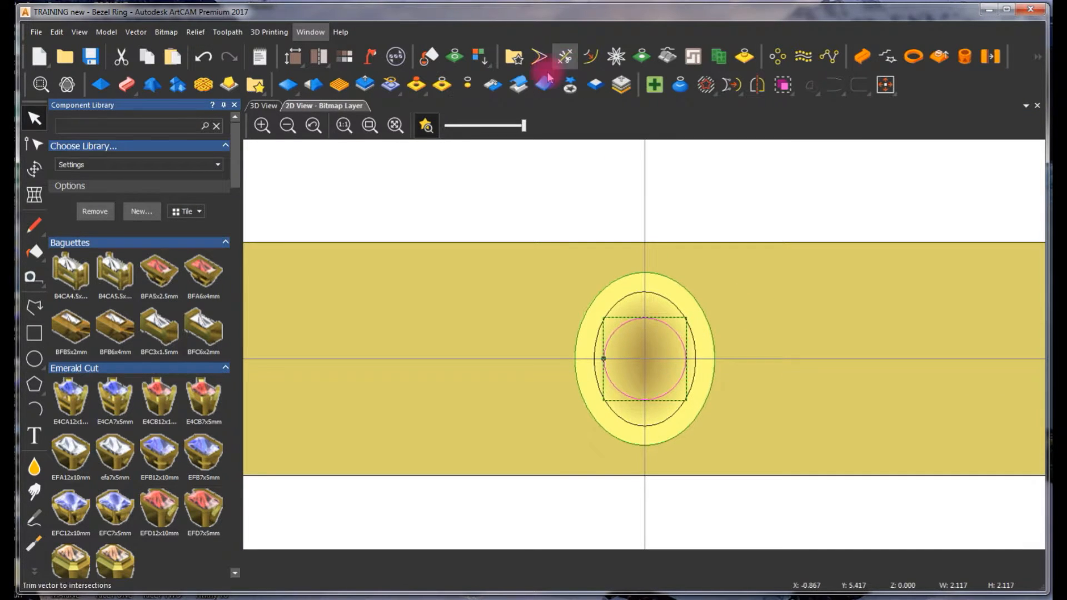
- Zero the relief inside the new circle to cut a through hole and inspect it in 3D from several angles
click(444, 87)
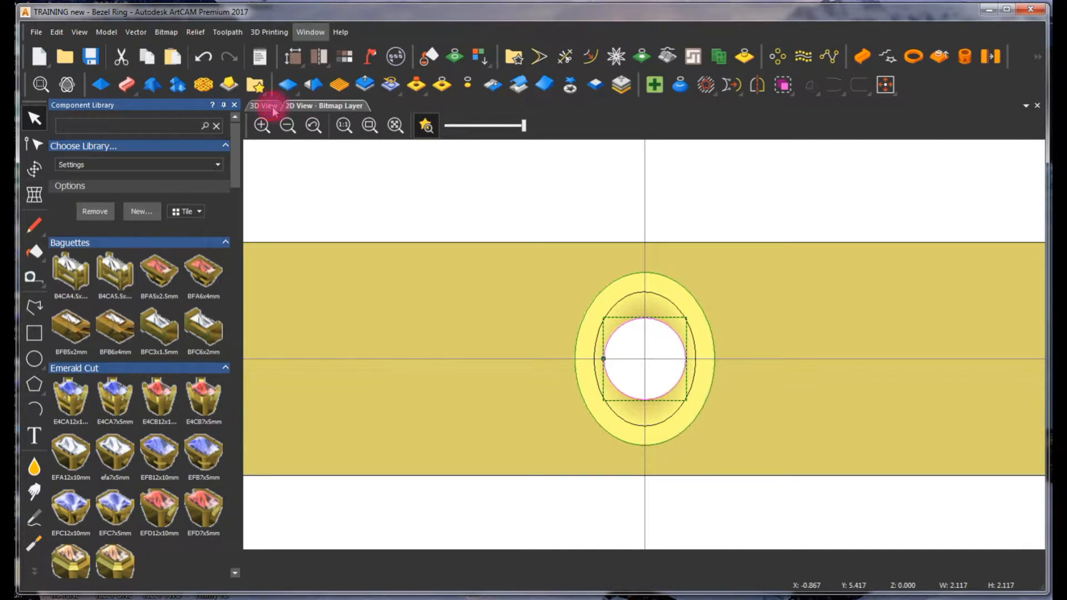
click(273, 107)
scroll(574, 364, up, 5)
drag(578, 407, 580, 383)
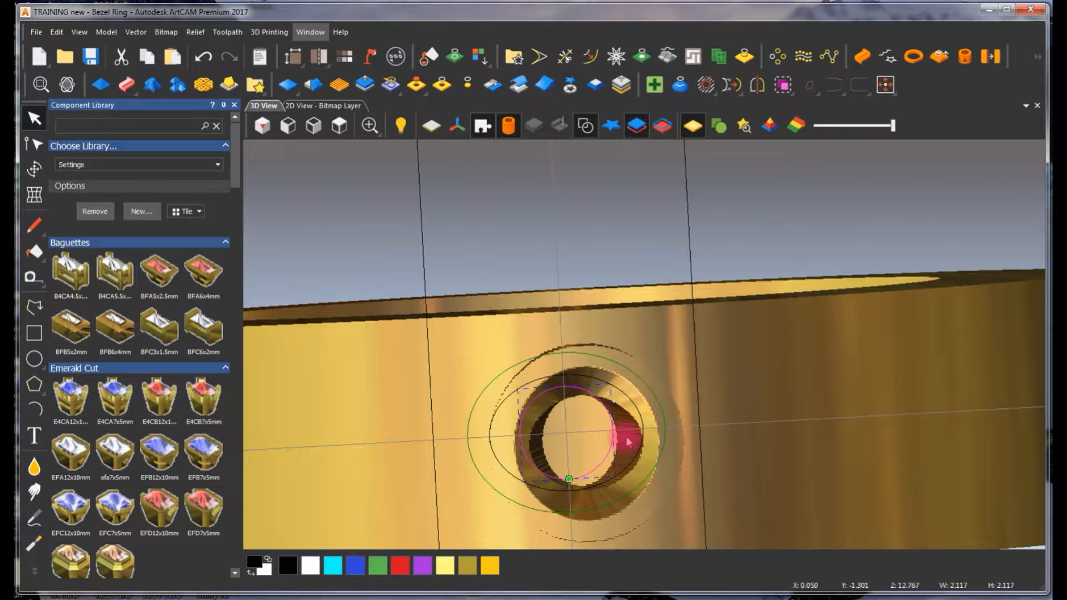
click(584, 134)
scroll(568, 473, up, 1)
drag(570, 474, 598, 327)
drag(679, 199, 599, 297)
drag(674, 392, 637, 301)
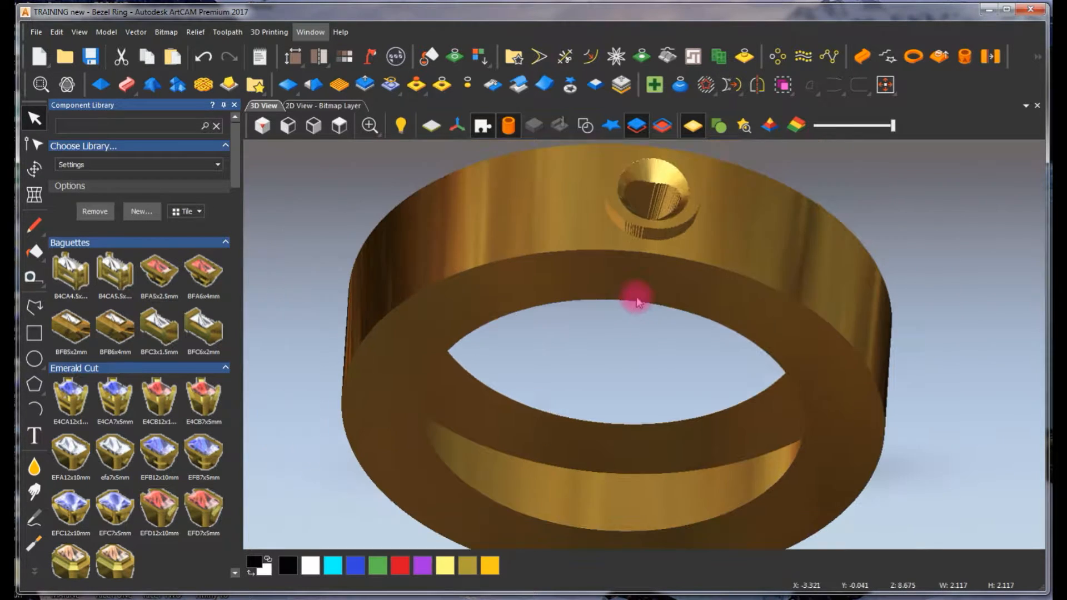
drag(640, 207, 606, 353)
scroll(606, 352, up, 2)
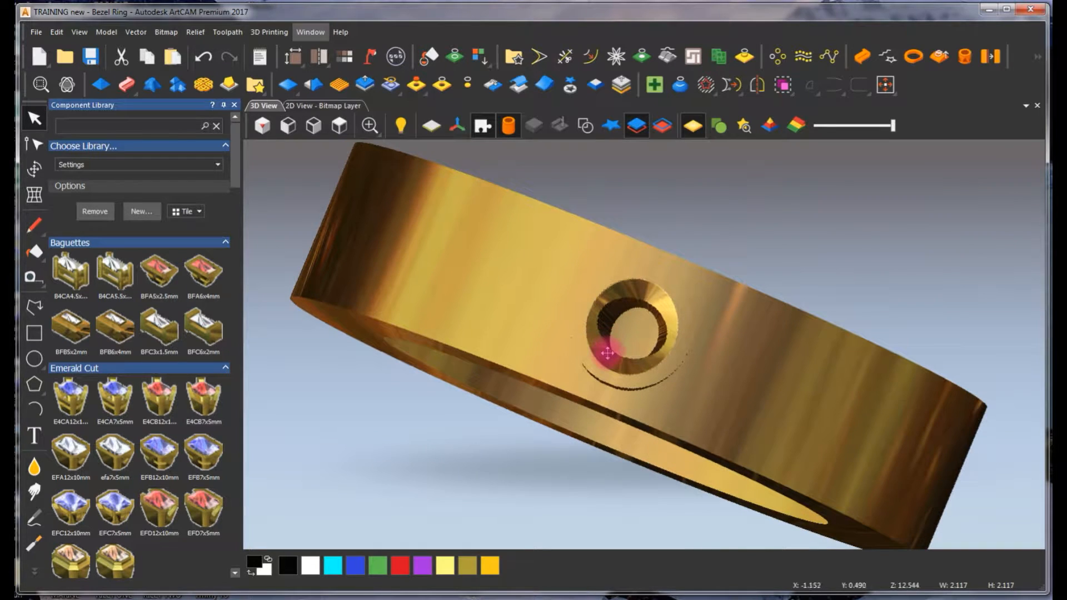
- Undo the hole cut with the circle and return to the 2D view with all vectors deselected
key(ctrl+z)
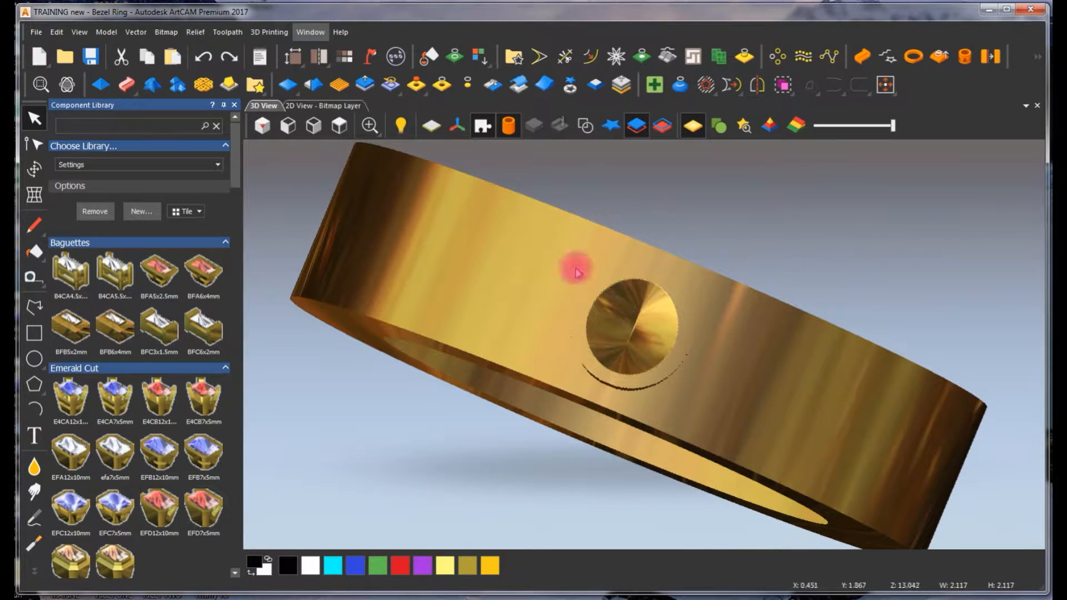
click(320, 105)
click(692, 192)
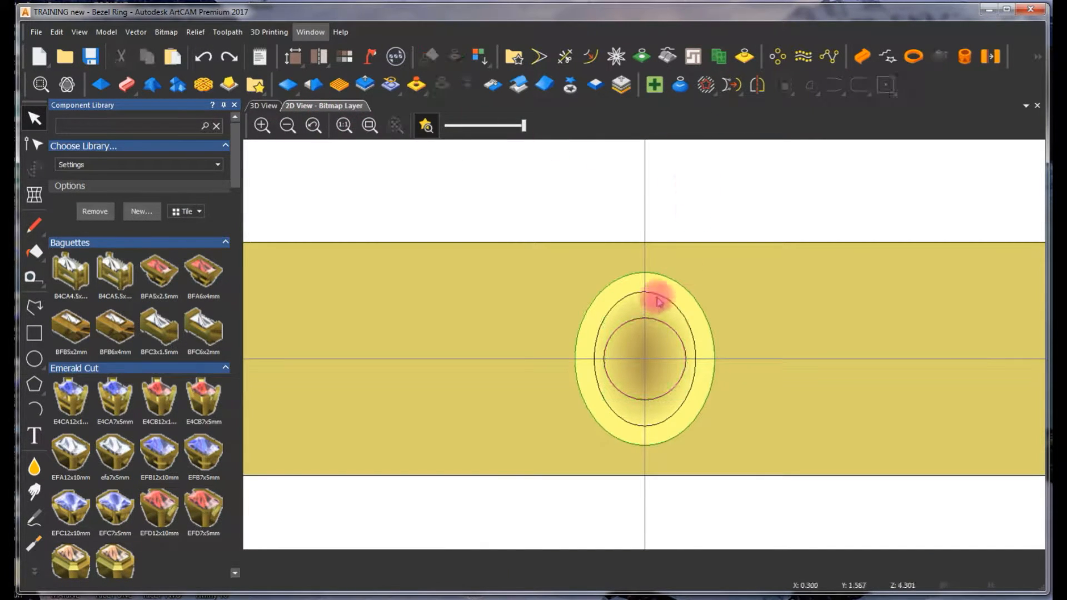
- Draw a circle 1 mm in diameter centred at X -1.2, Y 1.95 on the bezel's upper-left rim
scroll(638, 324, up, 2)
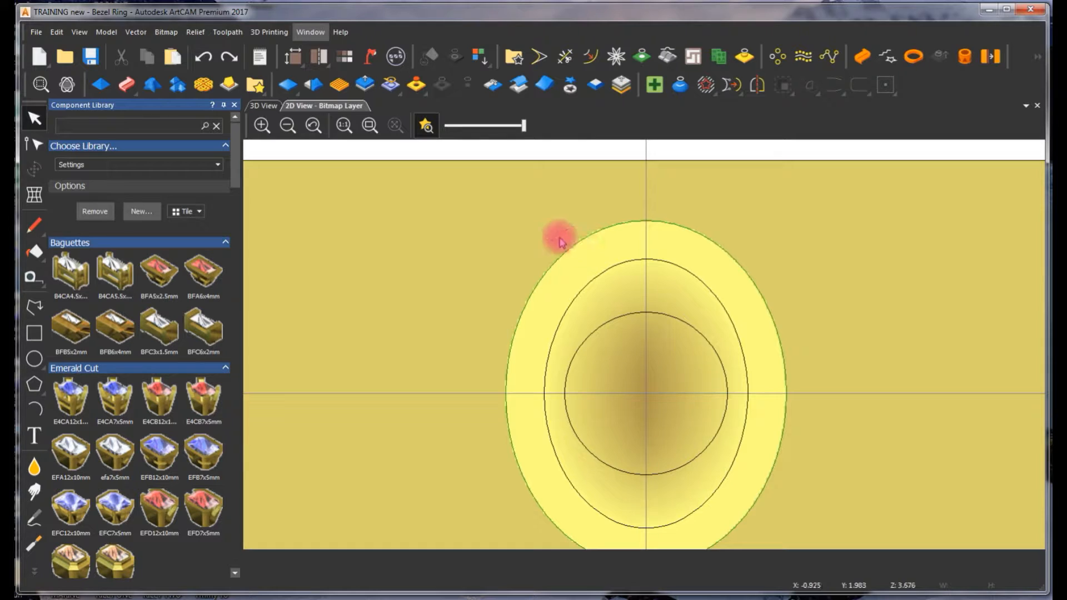
scroll(638, 345, down, 3)
scroll(641, 353, up, 2)
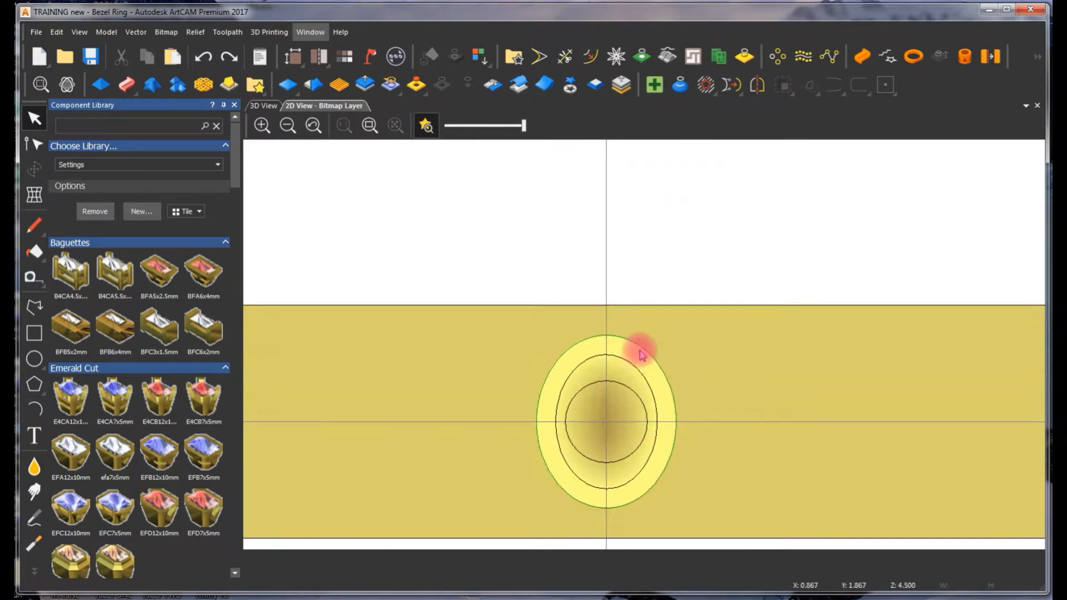
click(35, 359)
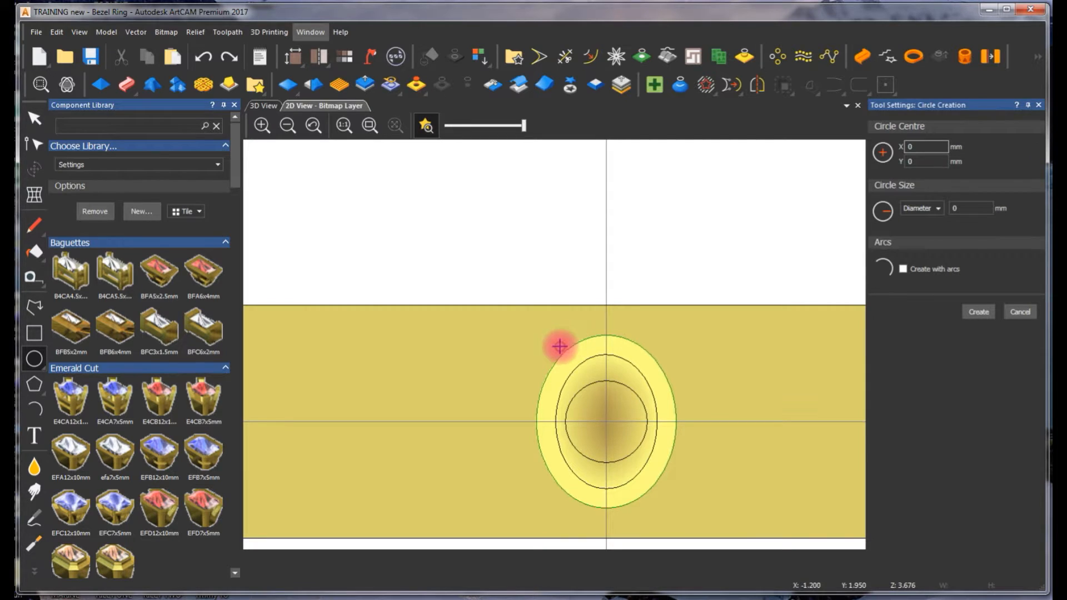
drag(570, 357, 571, 360)
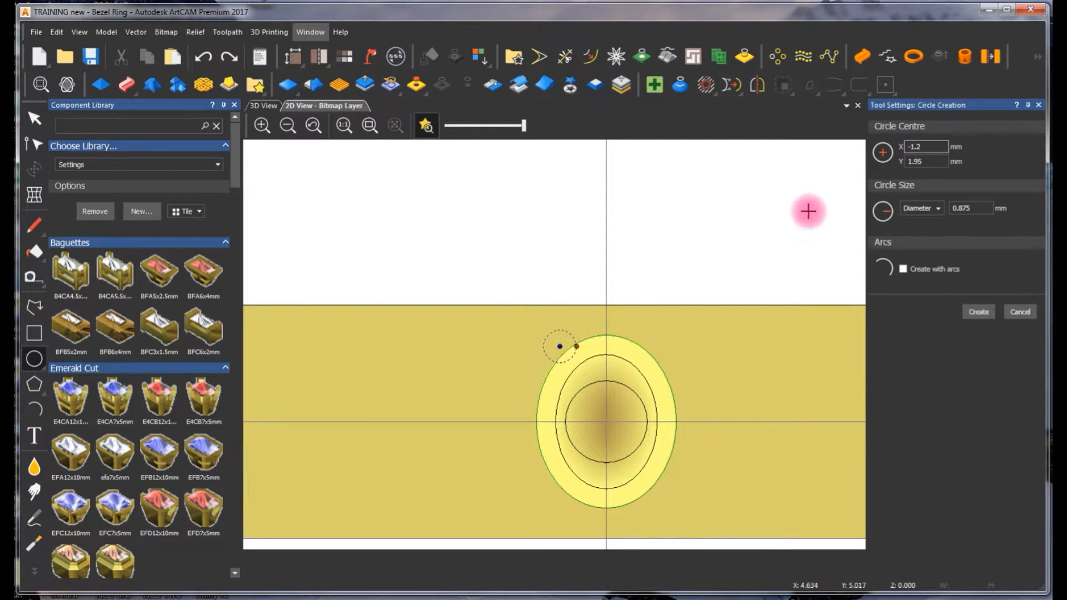
double_click(995, 209)
text(1)
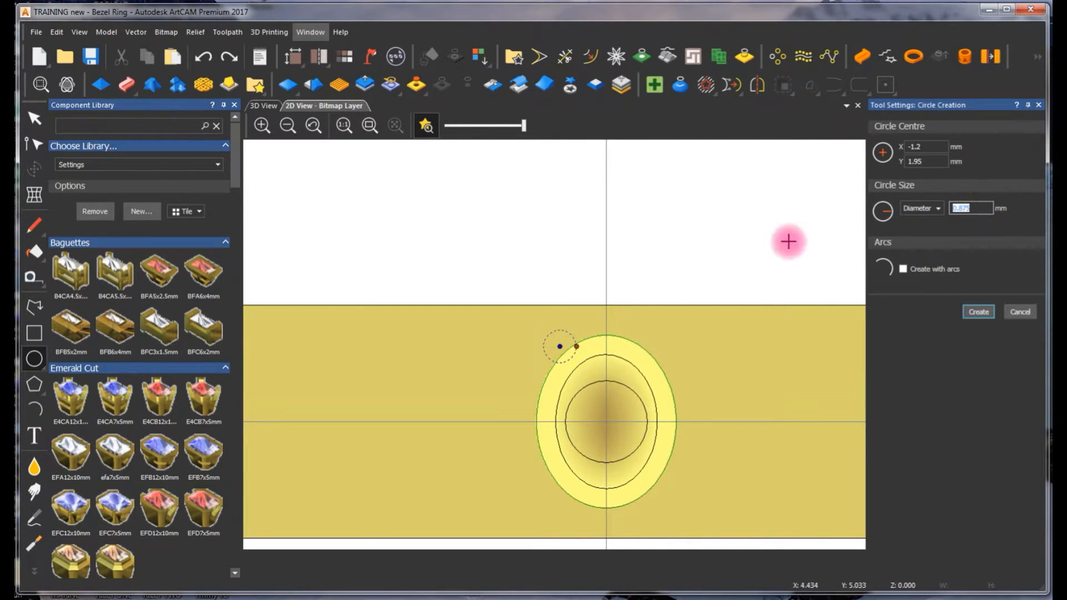
click(979, 312)
key(Escape)
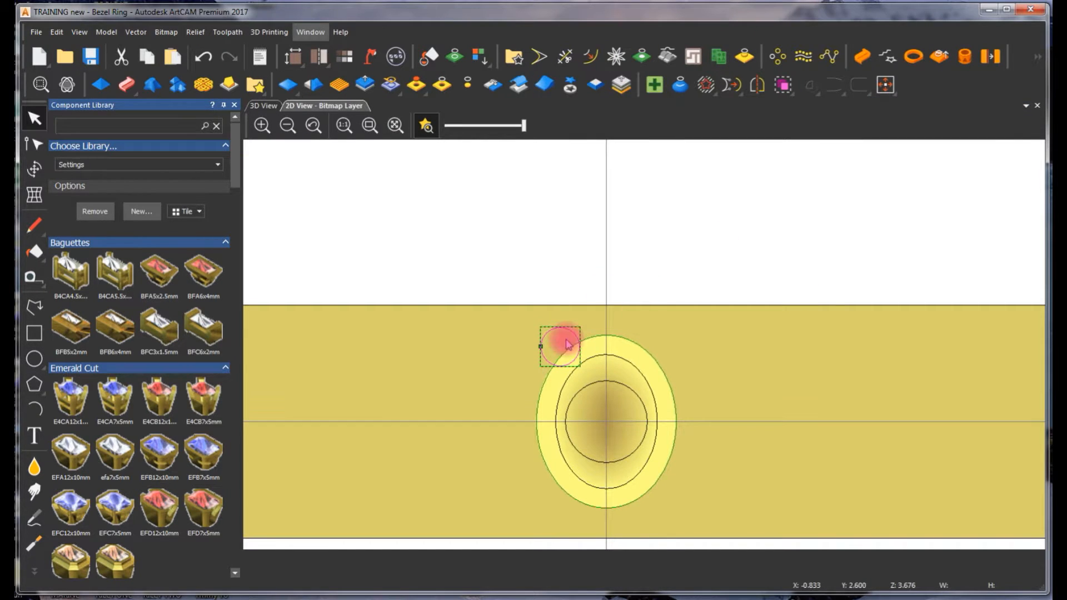
- Select the 1 mm circle and move it slightly outward along the bezel's rim
click(560, 288)
click(576, 340)
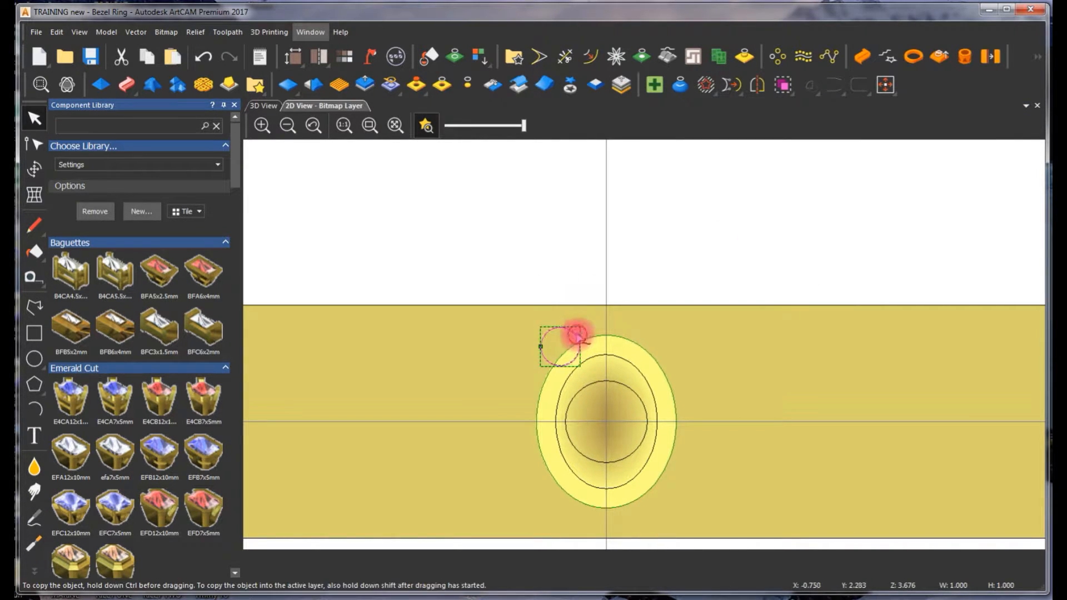
drag(559, 347, 556, 348)
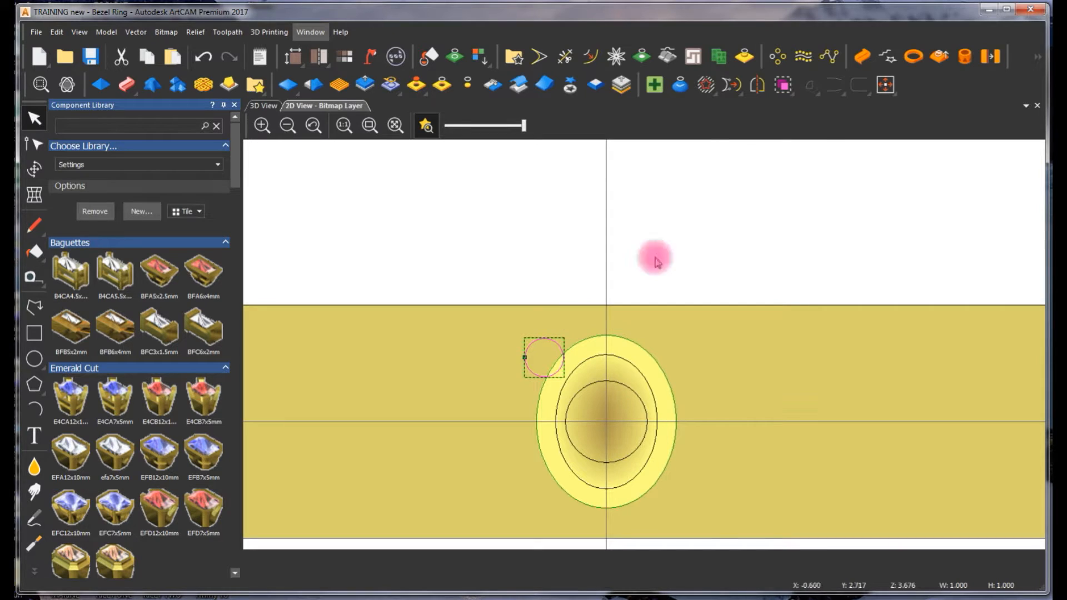
- Correct the 1 mm circle for a height of 6 and reposition it over the bezel's upper-left rim
click(939, 56)
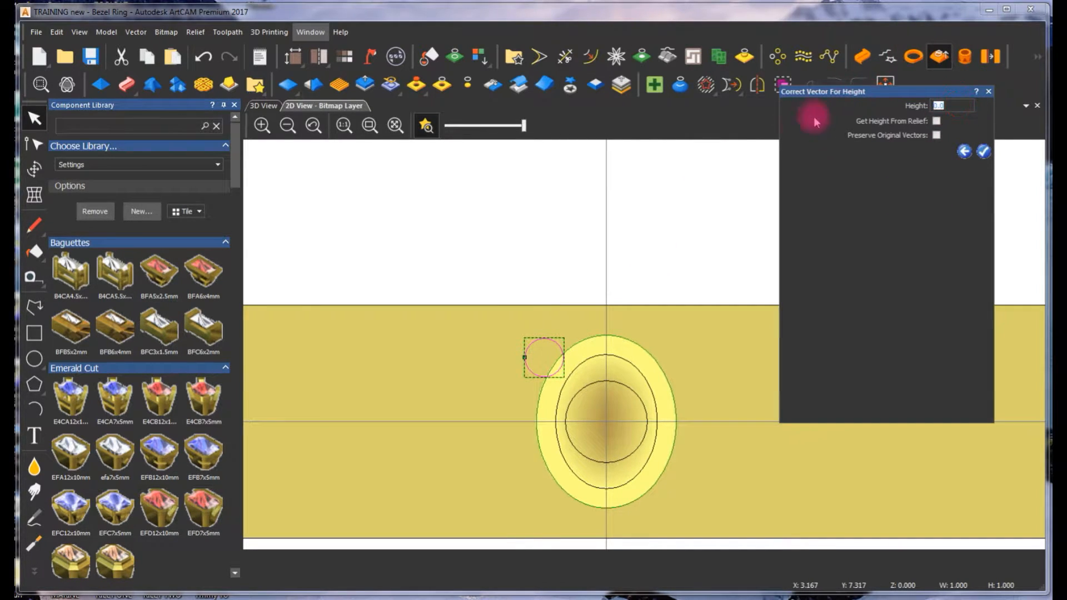
text(6)
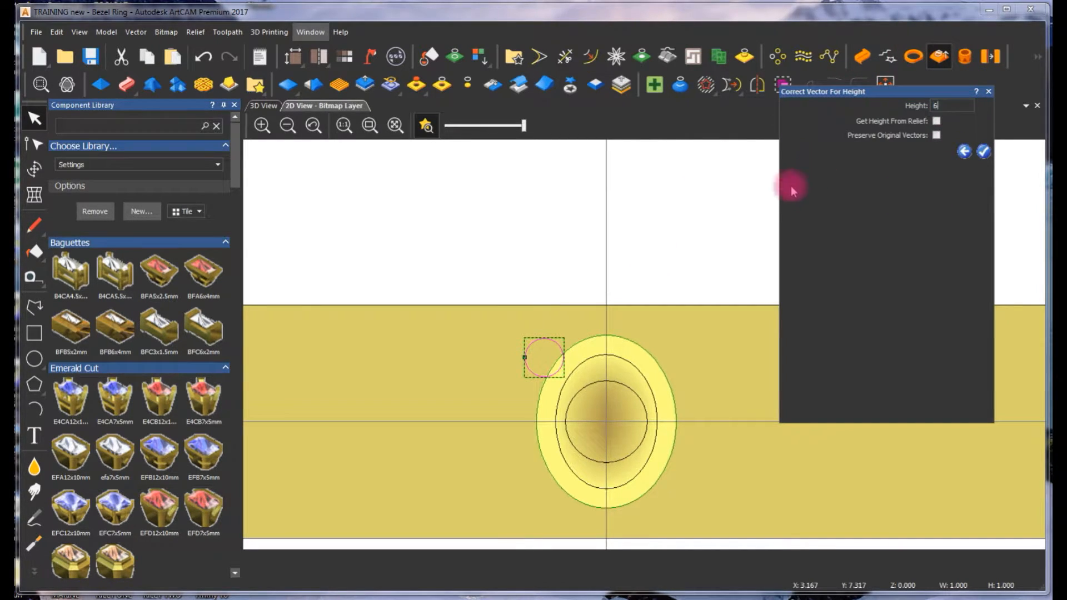
click(984, 152)
scroll(552, 367, up, 2)
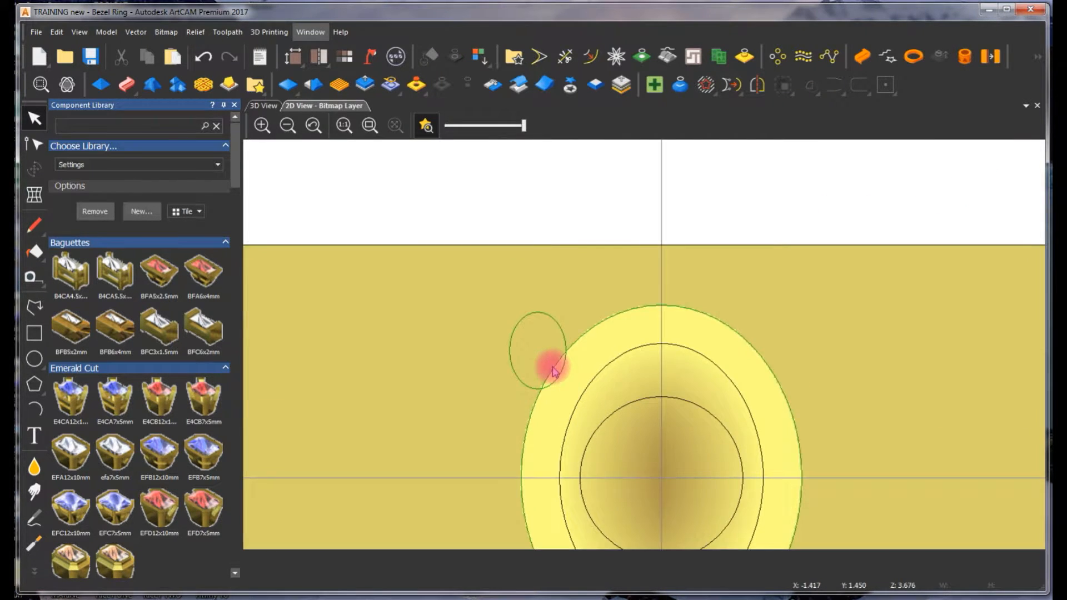
scroll(553, 370, down, 2)
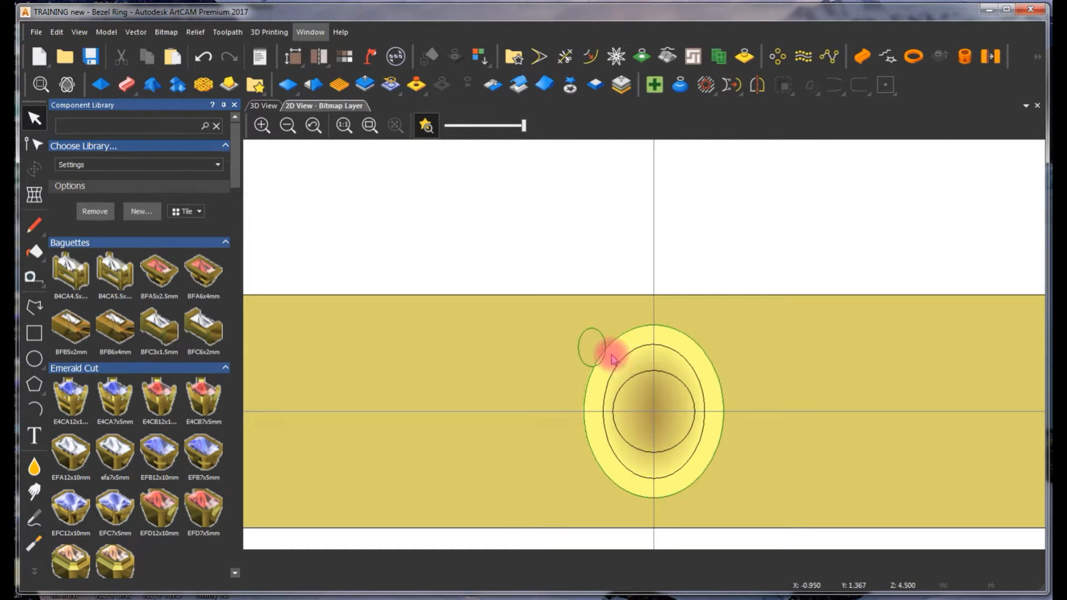
drag(608, 353, 623, 342)
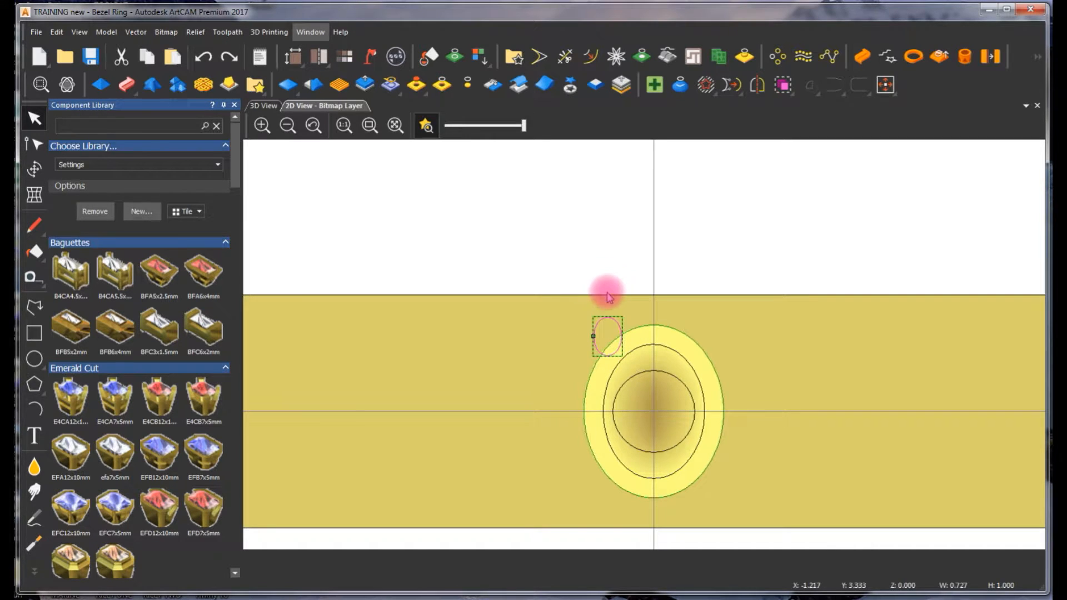
- Replace the small rim oval with a circle 1.10 mm in diameter centred at X -1.267, Y 1.9
click(33, 358)
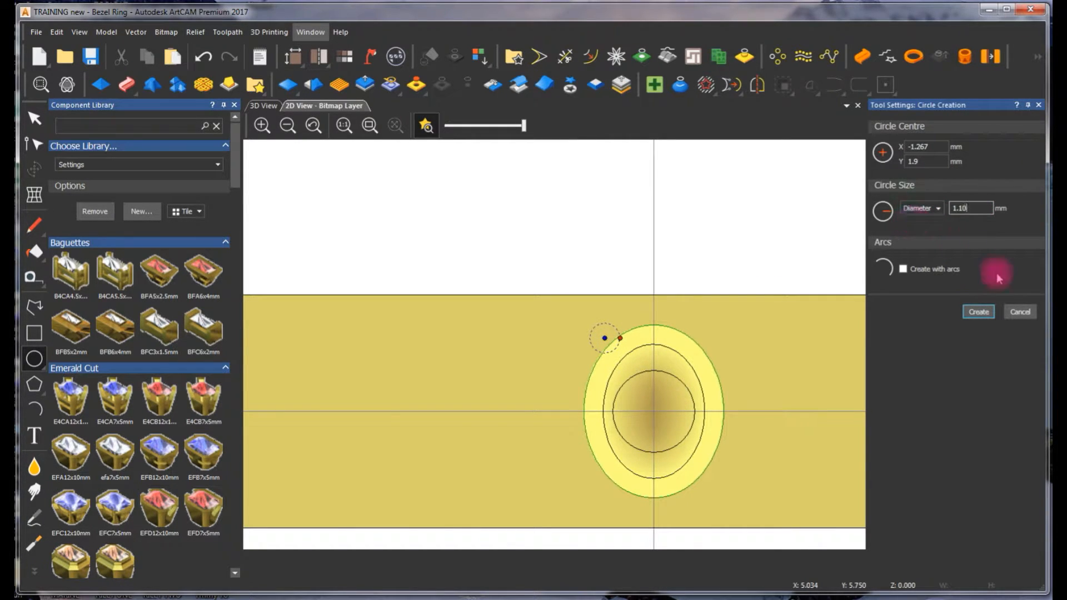
click(979, 311)
click(1019, 312)
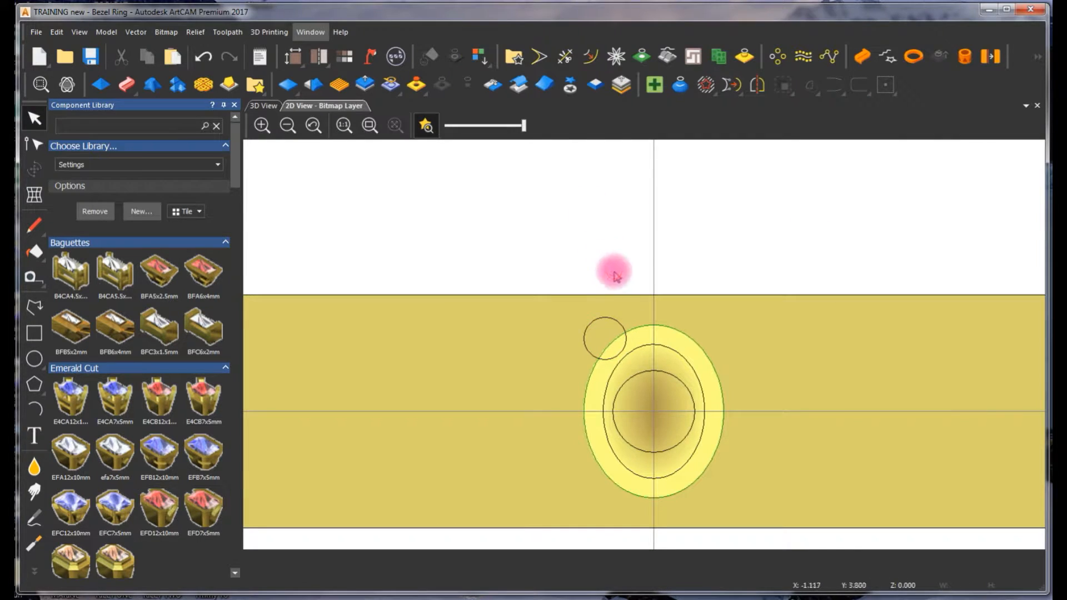
- Preview the 1.10 mm circle as a plane shape in 3D with a start height of 6 mm and the Merge High combine mode
click(619, 322)
click(265, 112)
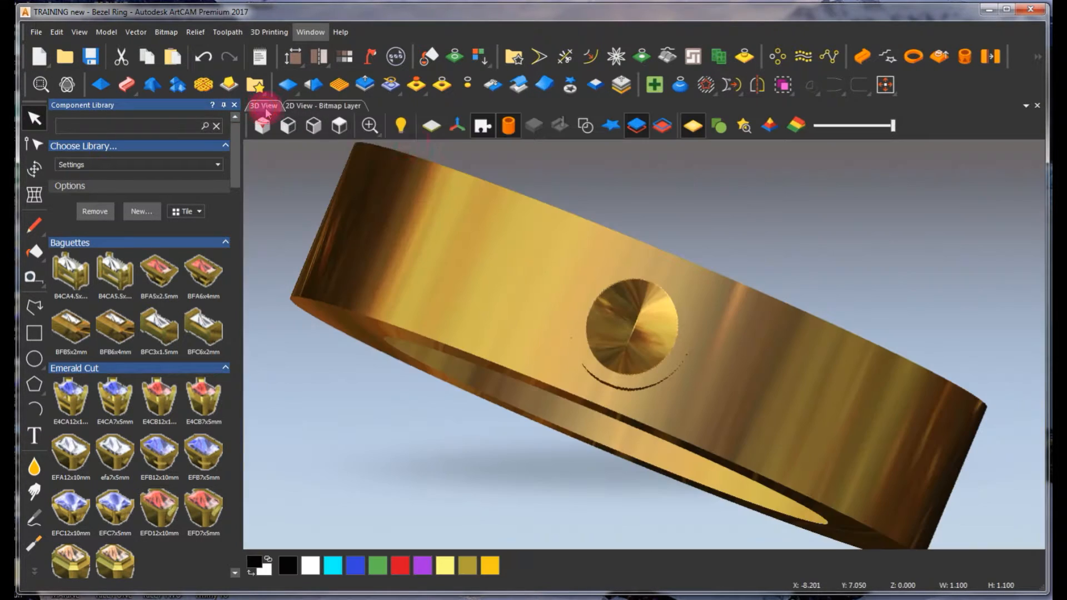
double_click(435, 179)
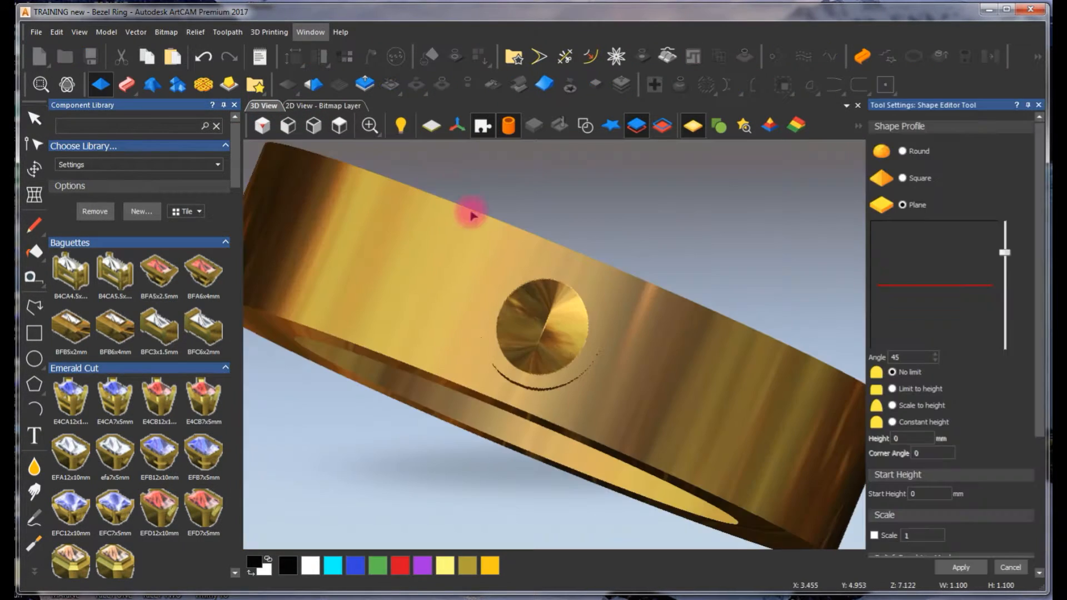
drag(1037, 350, 1028, 436)
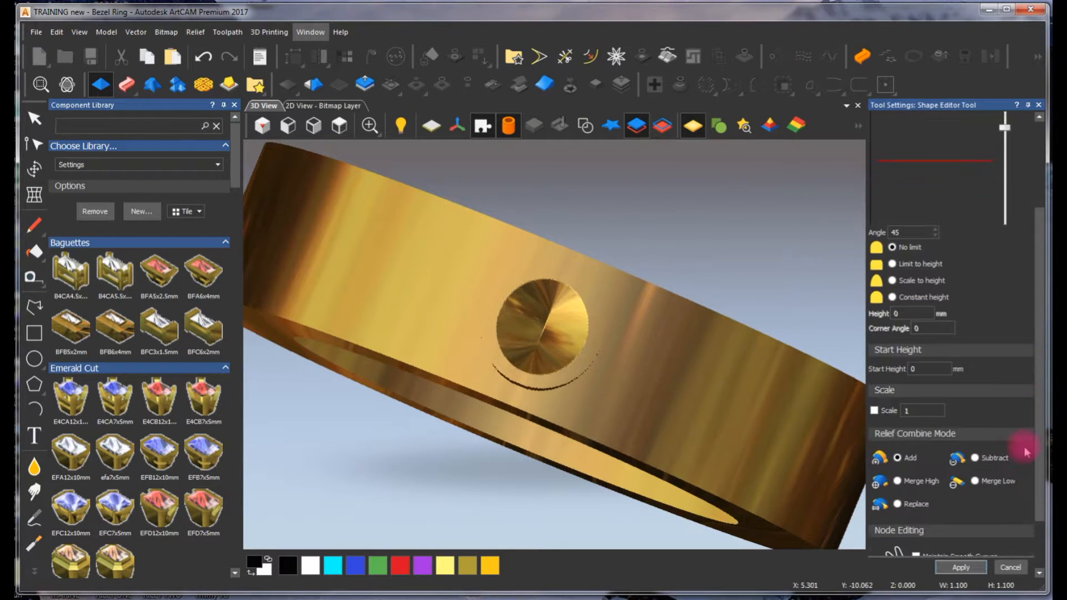
text(6)
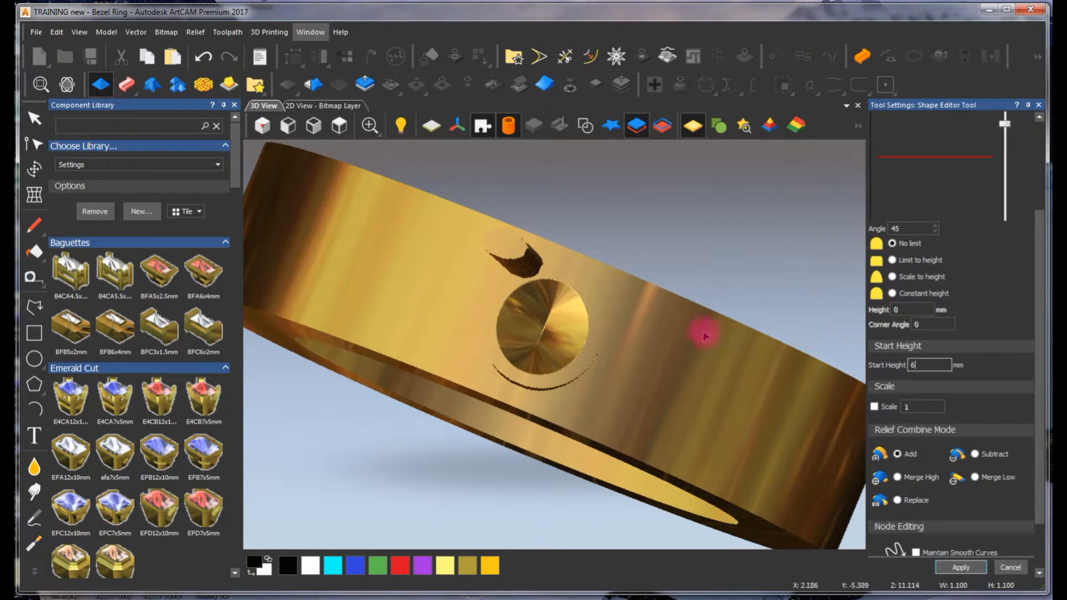
drag(556, 440, 686, 346)
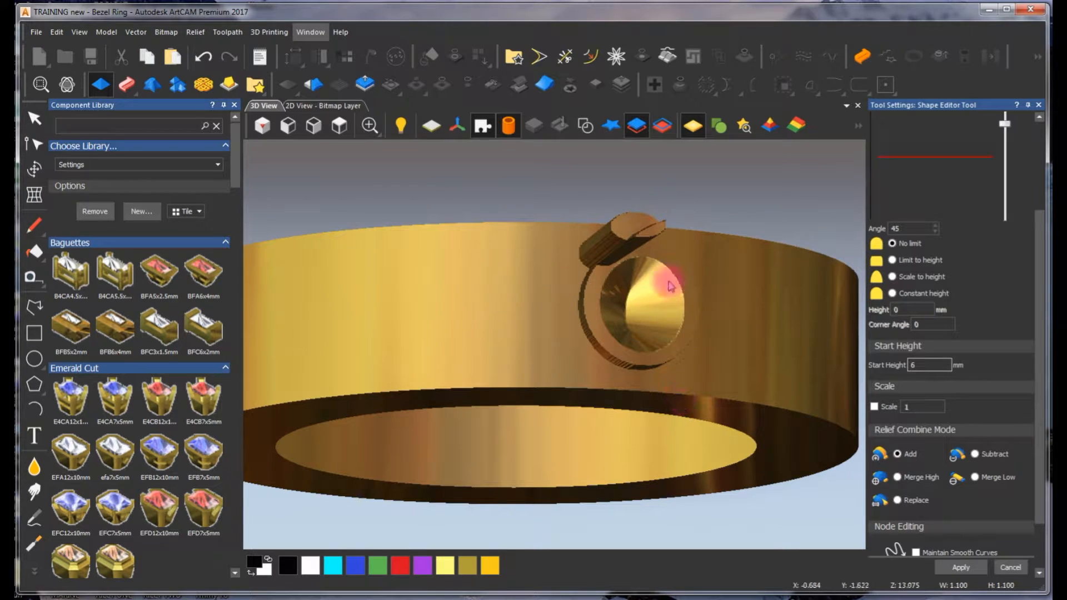
click(897, 477)
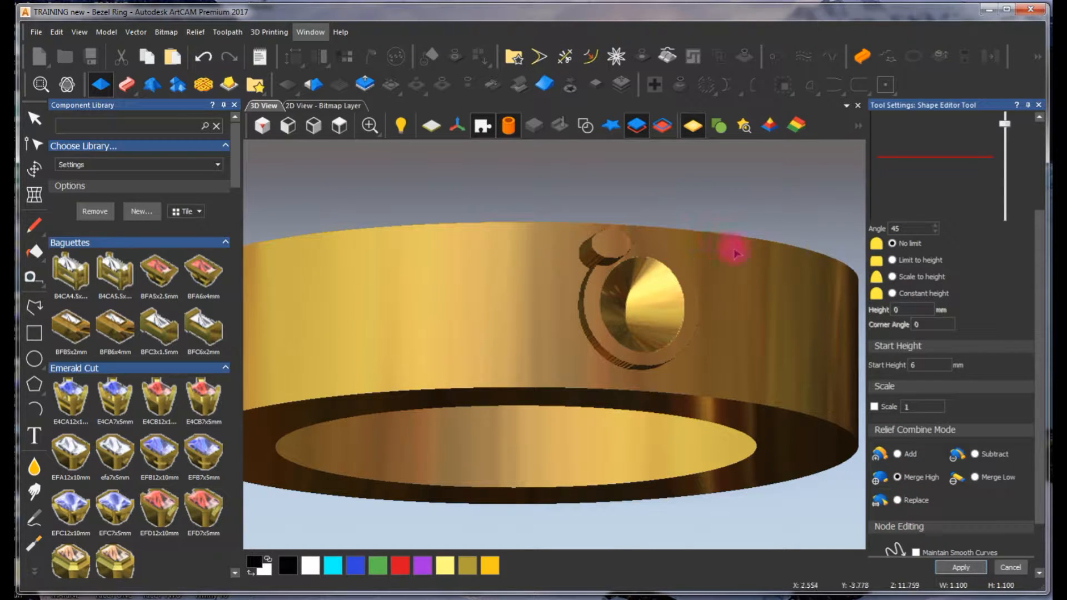
- Preview the circle with a round profile at an angle of 86, inspect it on the ring and cancel the shape
drag(1031, 225, 953, 147)
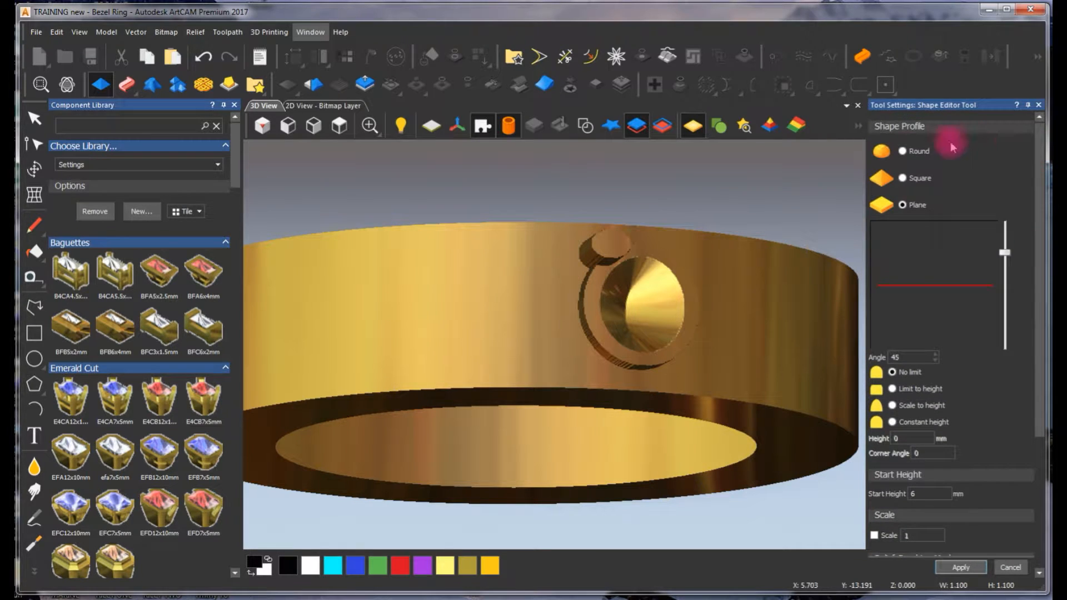
drag(1008, 240, 1006, 224)
drag(693, 322, 551, 439)
scroll(592, 361, up, 3)
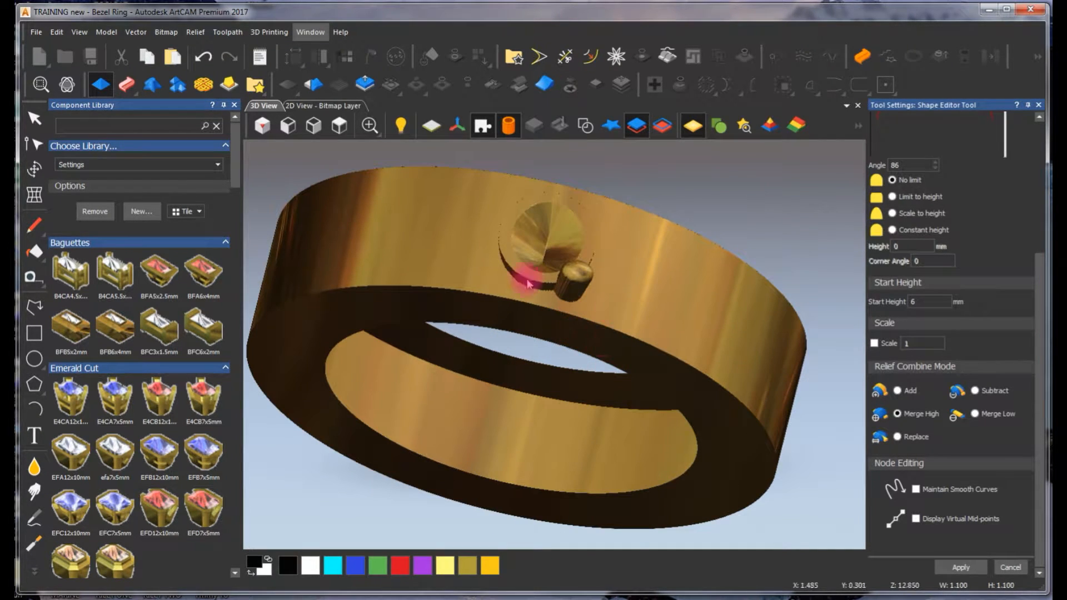
click(1024, 574)
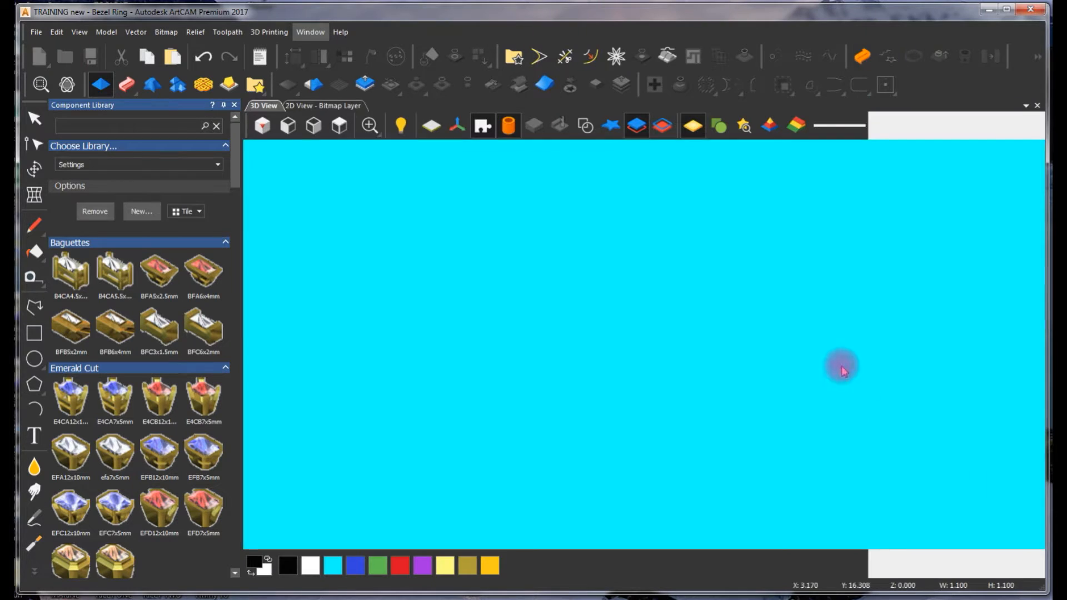
- Correct the 1.10 mm circle for a height of 6 in the 2D view
click(333, 106)
scroll(639, 341, down, 2)
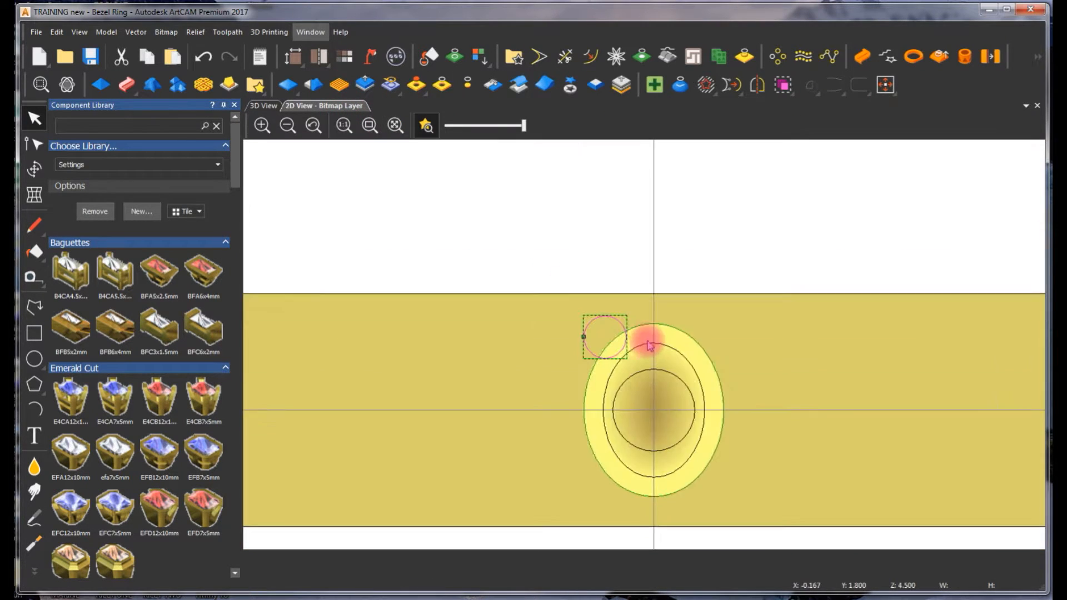
scroll(633, 342, up, 4)
click(940, 58)
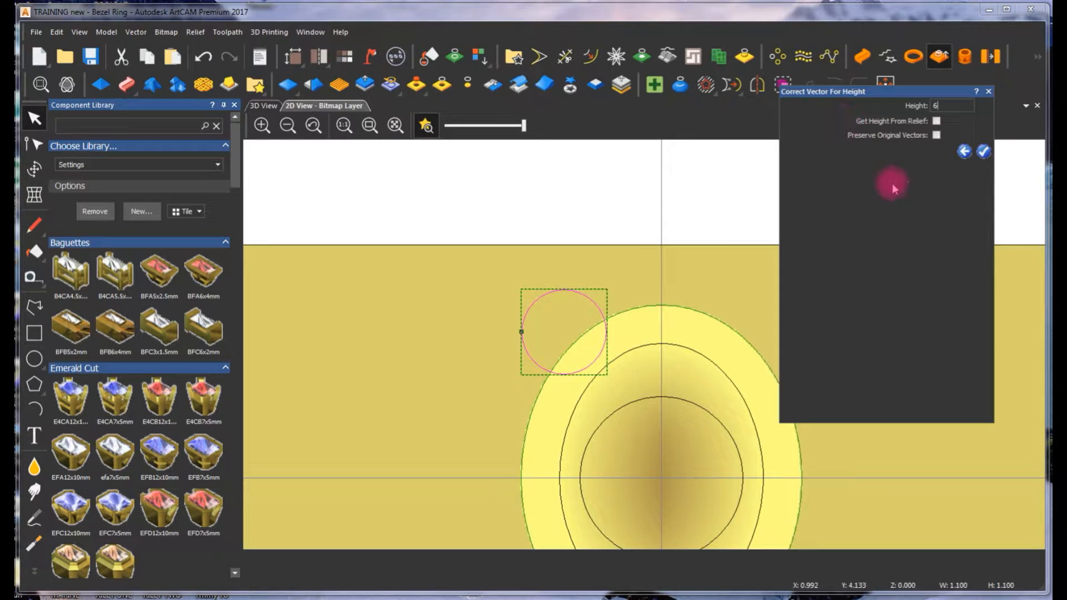
click(983, 151)
- Select the height-corrected oval, preview its round shape on the ring from several angles in 3D and cancel the shape
click(707, 187)
click(577, 296)
click(267, 105)
drag(543, 246, 688, 324)
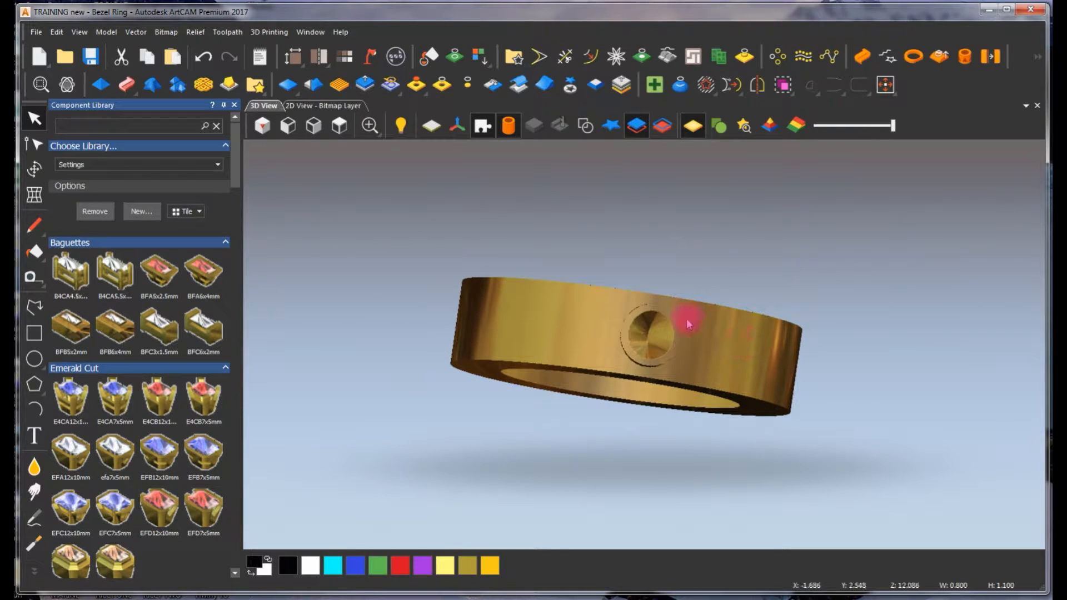
key(F12)
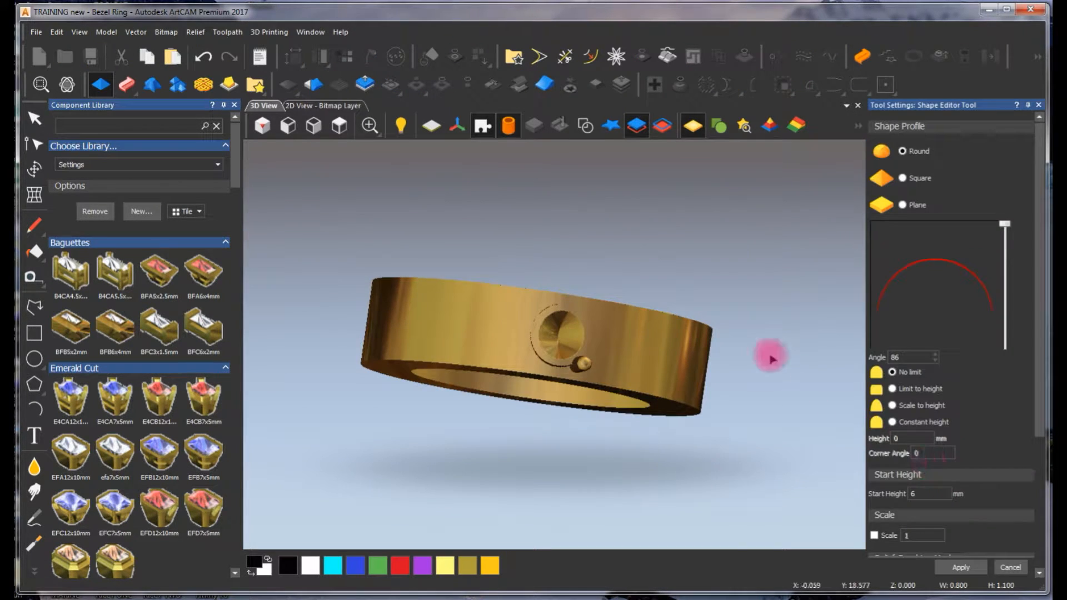
drag(595, 340, 478, 387)
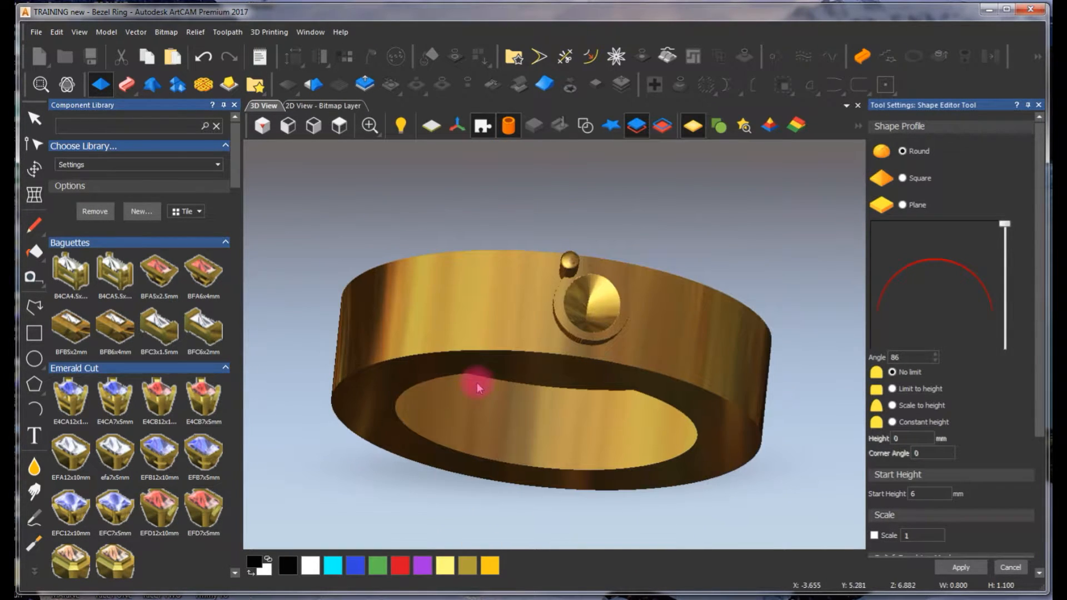
click(1008, 568)
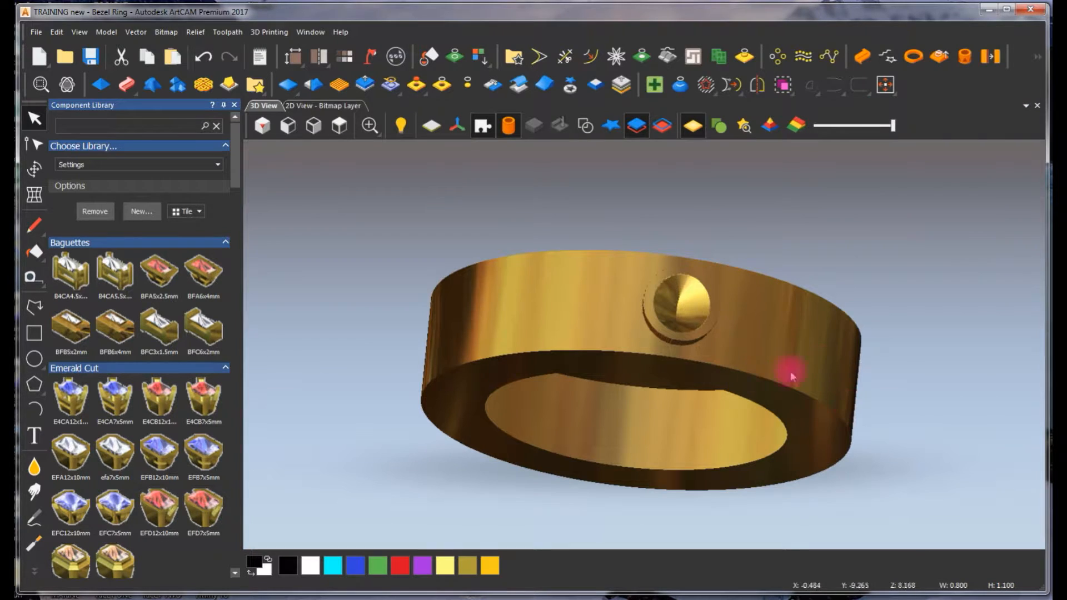
- Rotate-copy the corrected small oval in the 2D view around X 0, Y 0 over a total of 360 degrees, giving 4 objects
click(331, 106)
click(369, 125)
click(585, 276)
click(590, 311)
scroll(673, 483, down, 1)
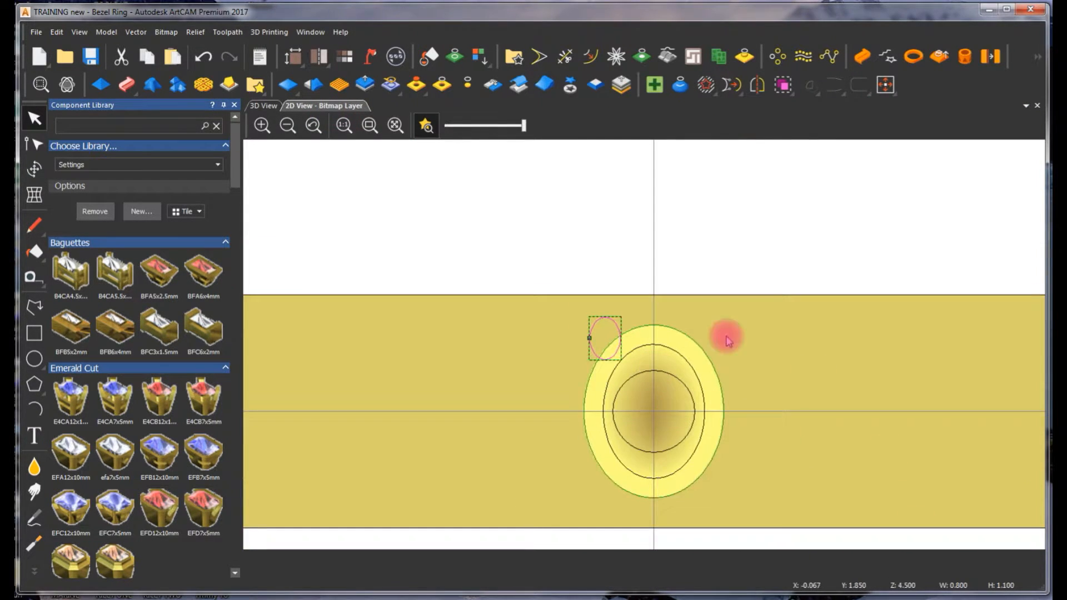
click(784, 55)
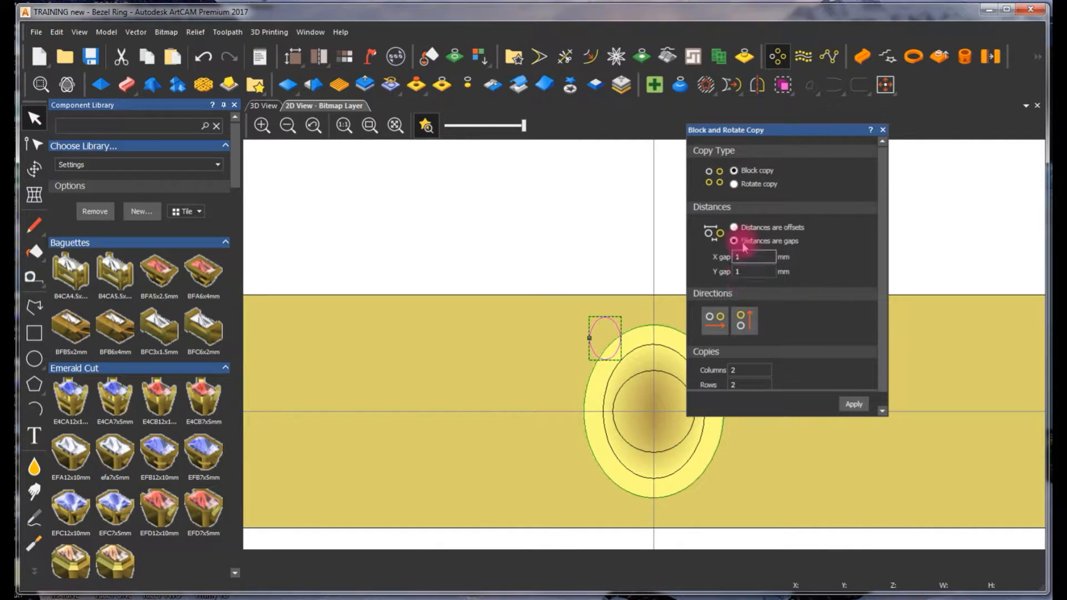
click(734, 185)
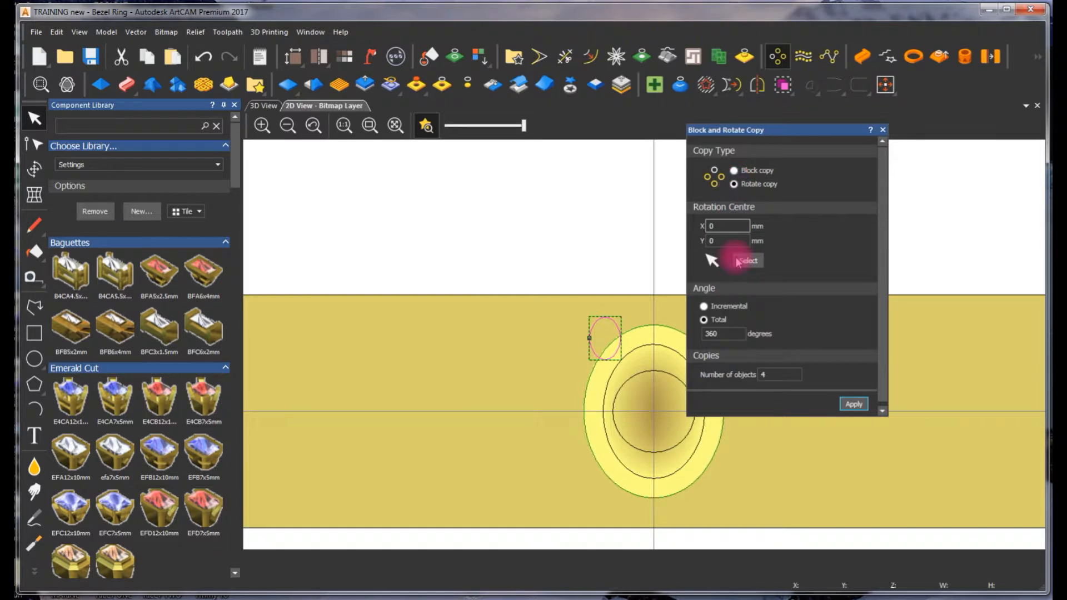
drag(729, 334, 713, 347)
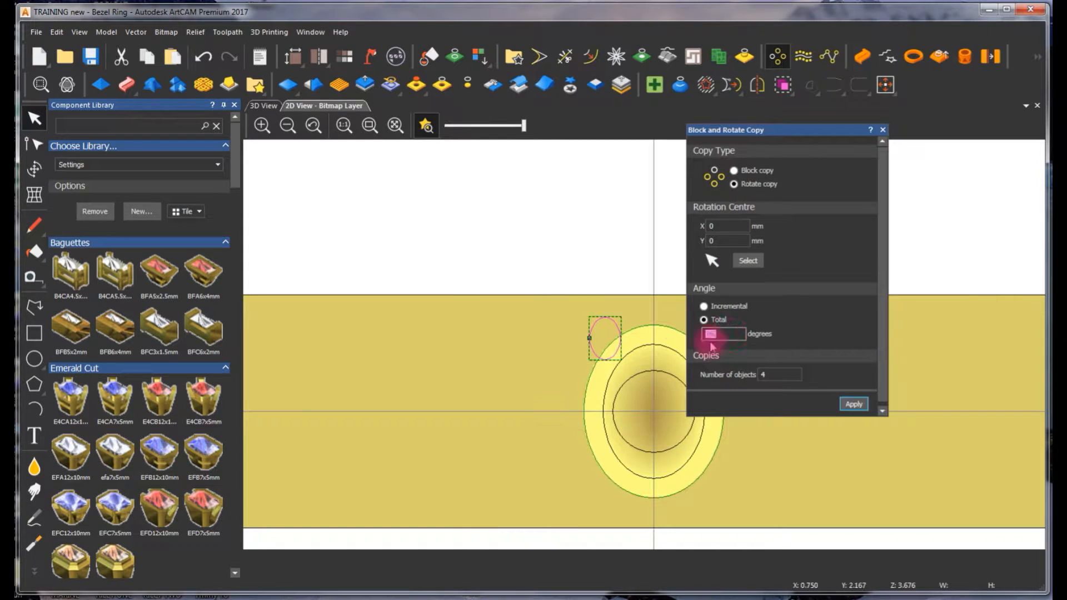
double_click(783, 374)
click(859, 405)
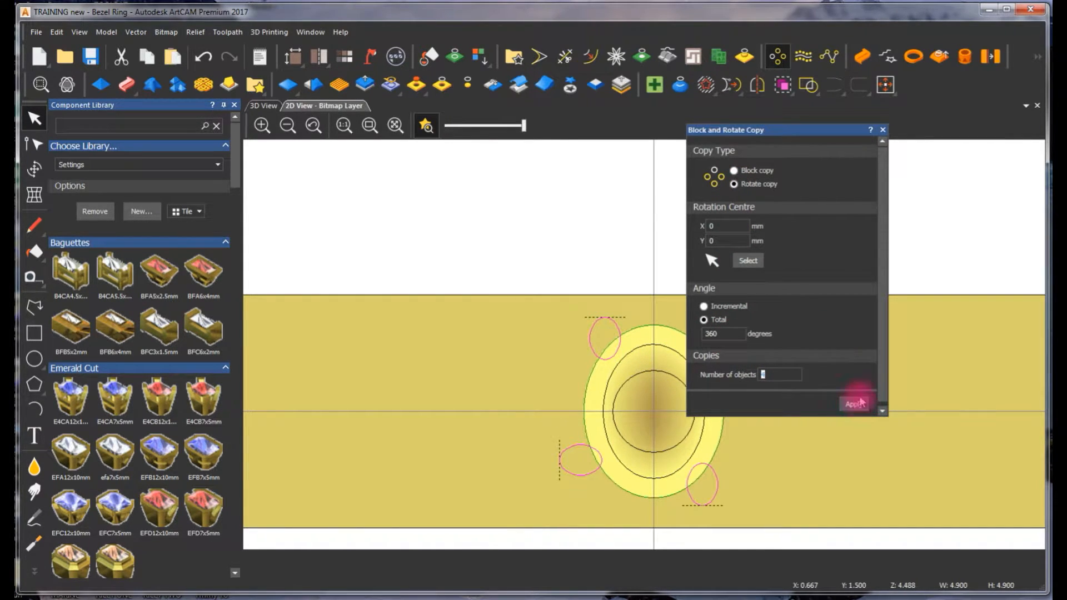
- Finish the rotate copy and delete the three copied small ovals, keeping only the upper-left one
click(883, 131)
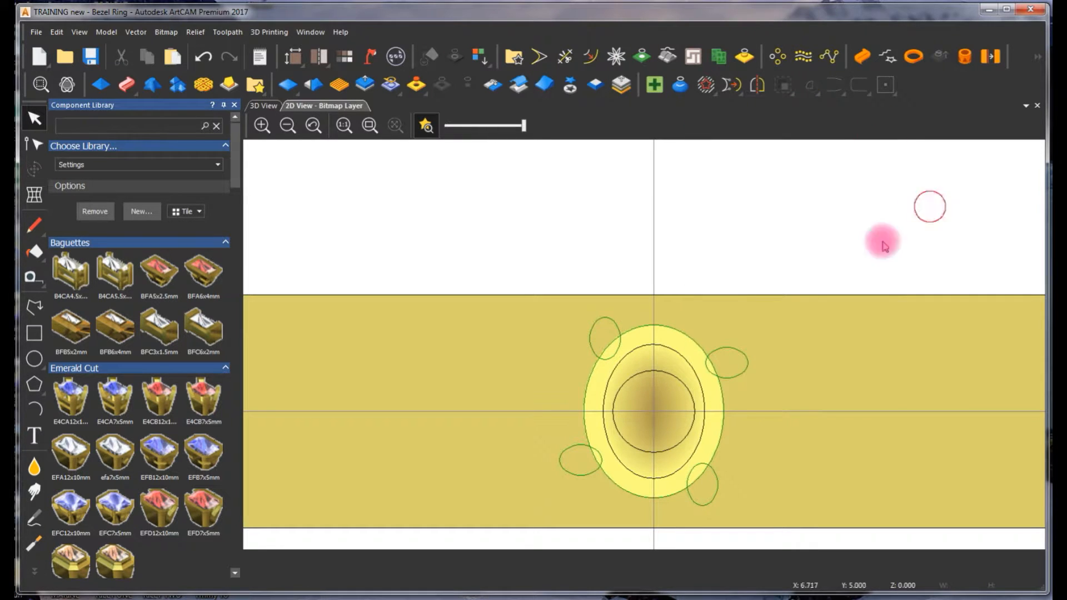
click(747, 371)
key(Delete)
click(587, 476)
key(Delete)
click(715, 486)
key(Delete)
key(Delete)
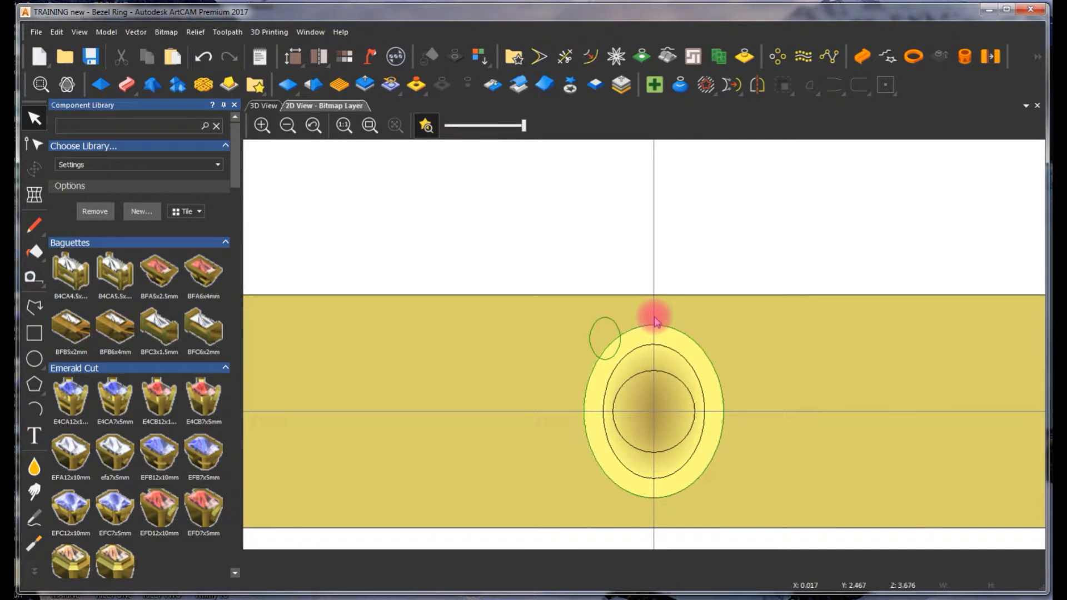
- Move the small oval clear of the bezel and paste 4 copies of it along the outer bezel oval
click(619, 326)
drag(619, 326, 505, 307)
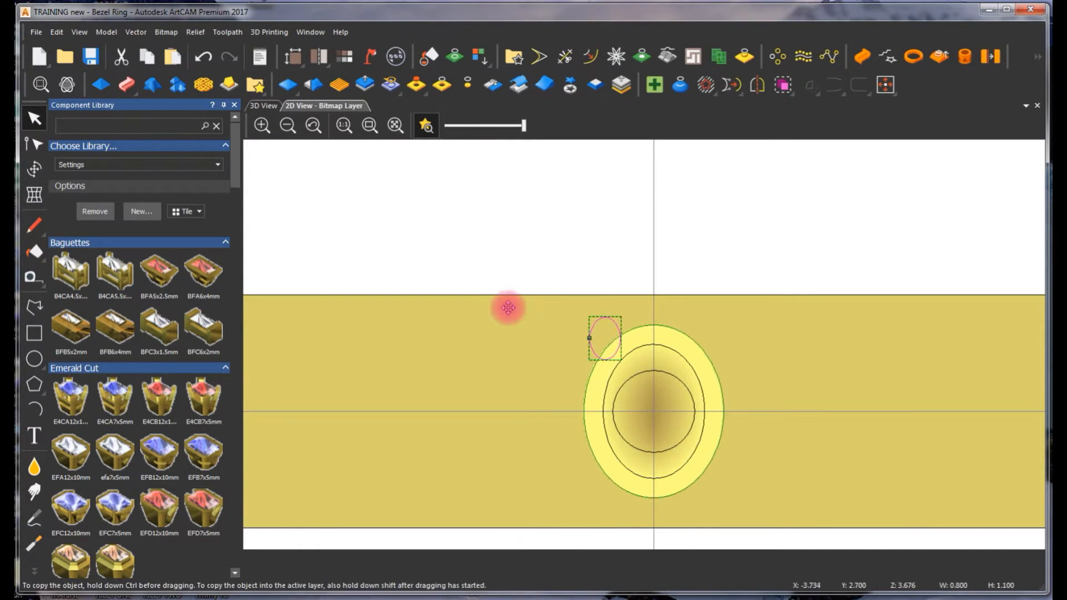
shift+click(627, 342)
click(829, 55)
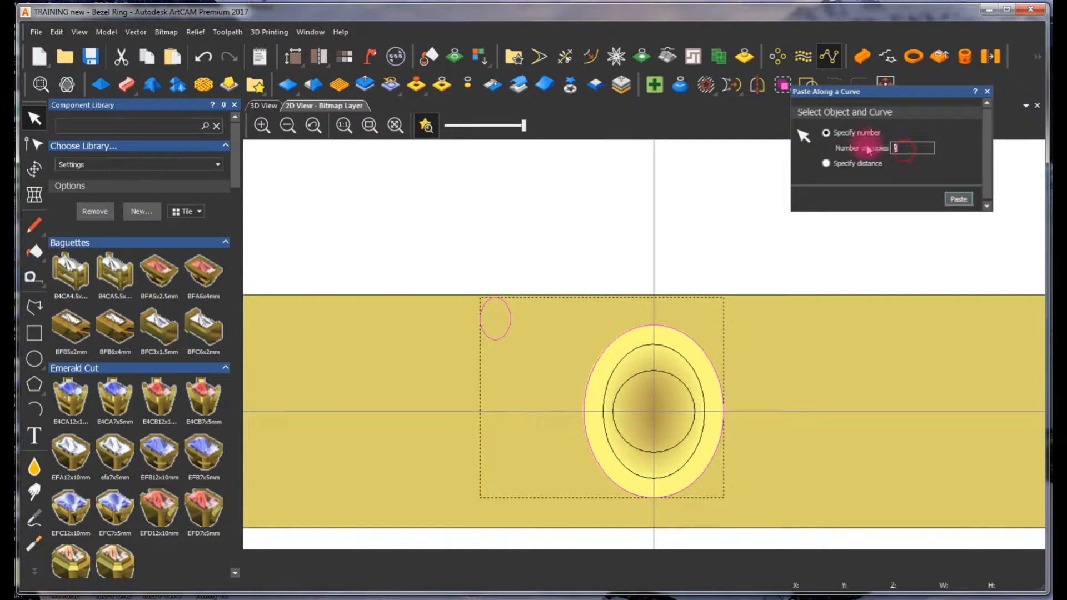
text(4)
click(959, 198)
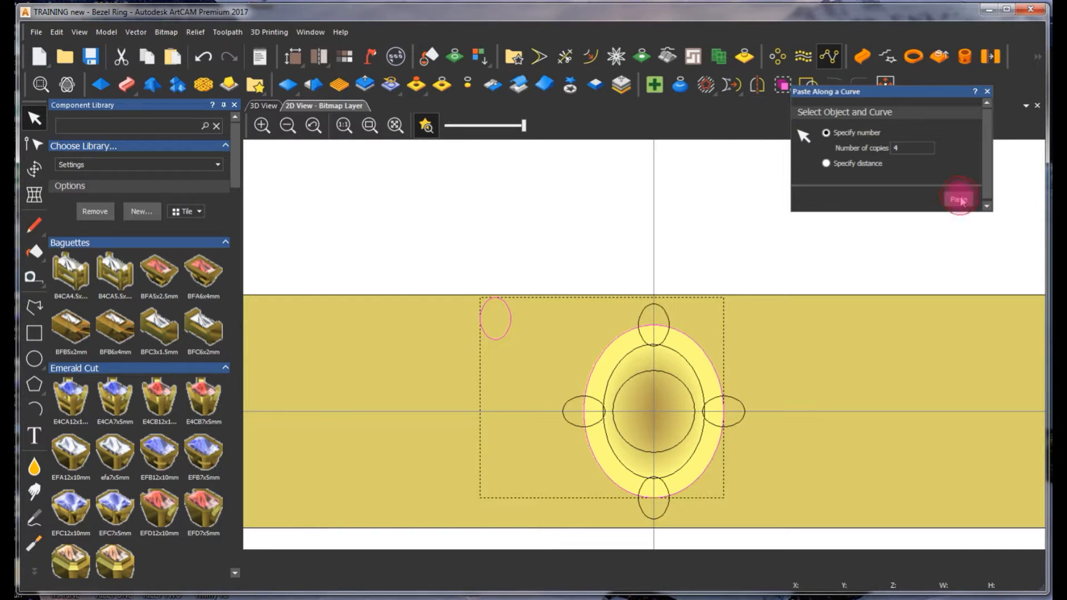
- Try rotating the four pasted ovals around the bezel to its diagonals, and cut them from the drawing
click(502, 357)
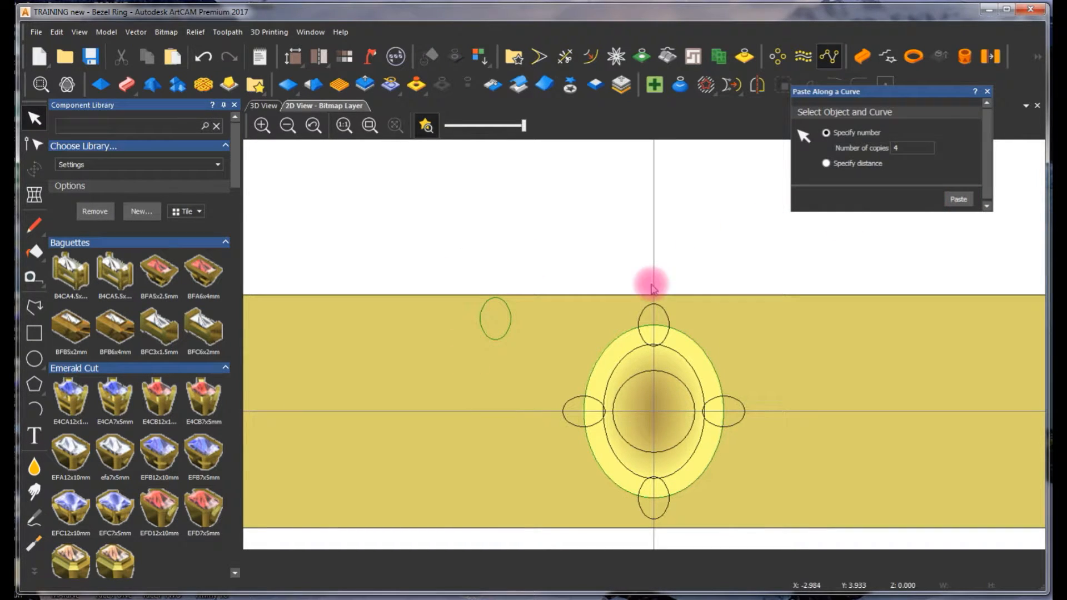
click(665, 319)
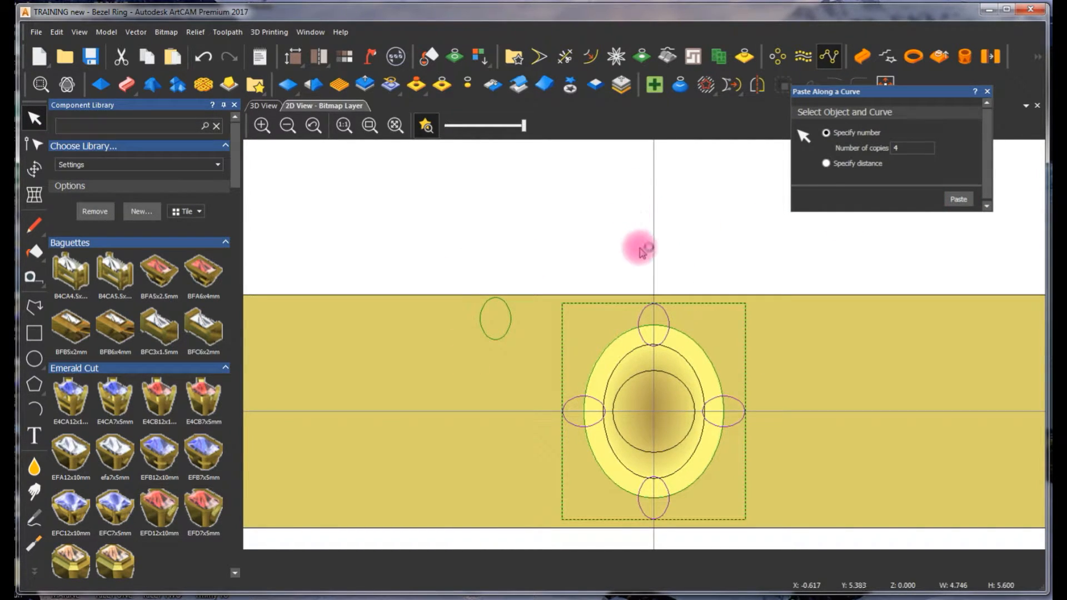
click(674, 359)
drag(683, 410, 675, 432)
click(567, 256)
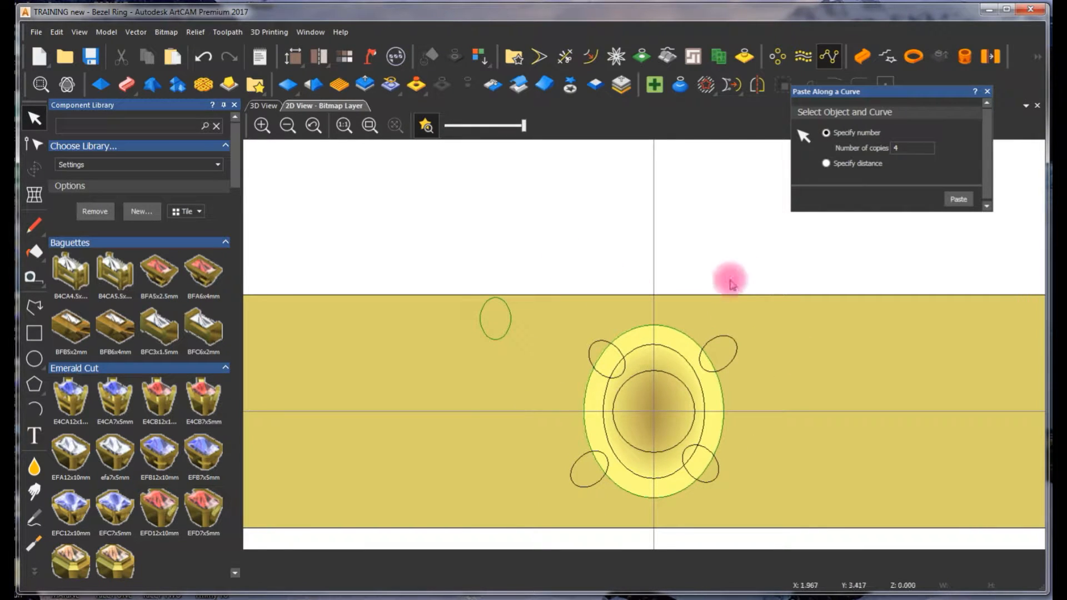
click(730, 337)
key(ctrl+x)
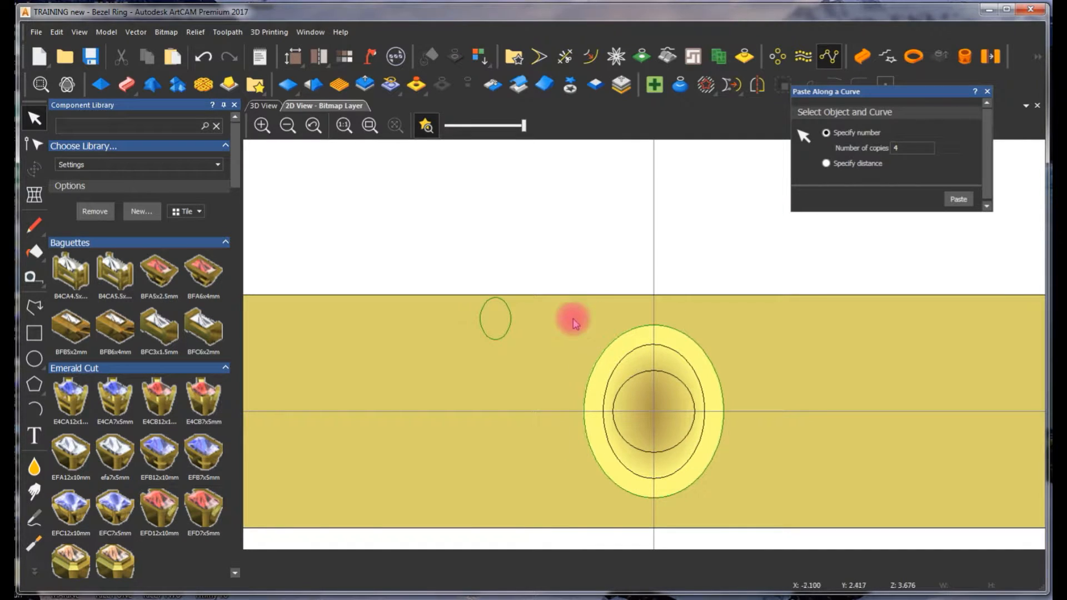
- Centre the remaining small oval in the model and move it onto the bezel's upper-left rim
click(510, 337)
key(F9)
drag(639, 403, 636, 350)
key(Left)
key(Left)
key(Left)
key(Left)
key(Left)
key(Left)
key(Left)
key(Left)
key(Left)
key(Left)
key(Left)
key(Left)
key(Left)
key(Left)
key(Down)
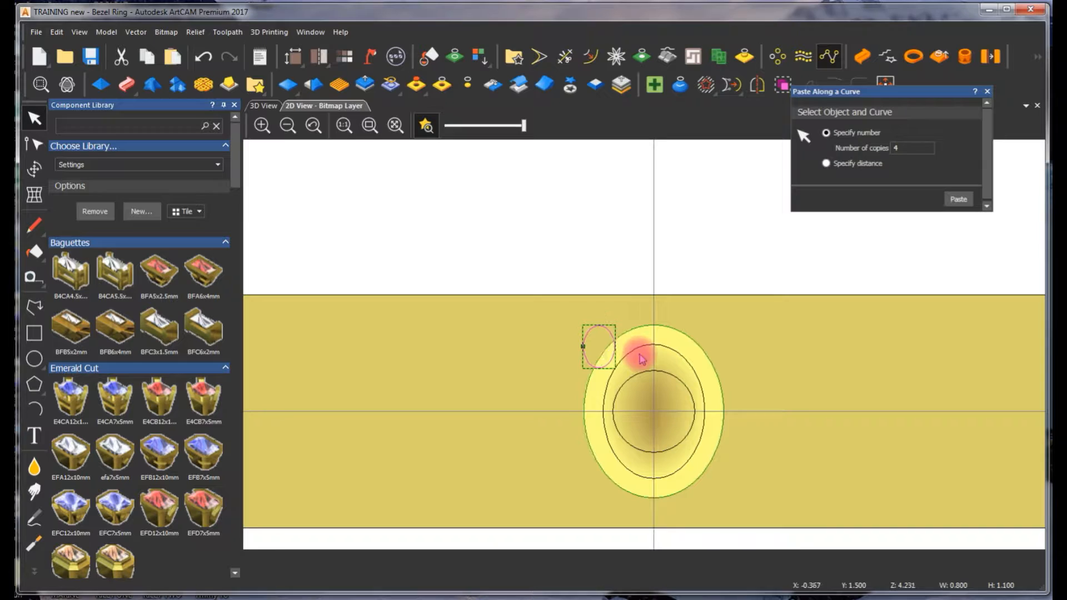
- Mirror a copy of the small oval across the vertical guideline onto the bezel's upper-right rim
click(653, 320)
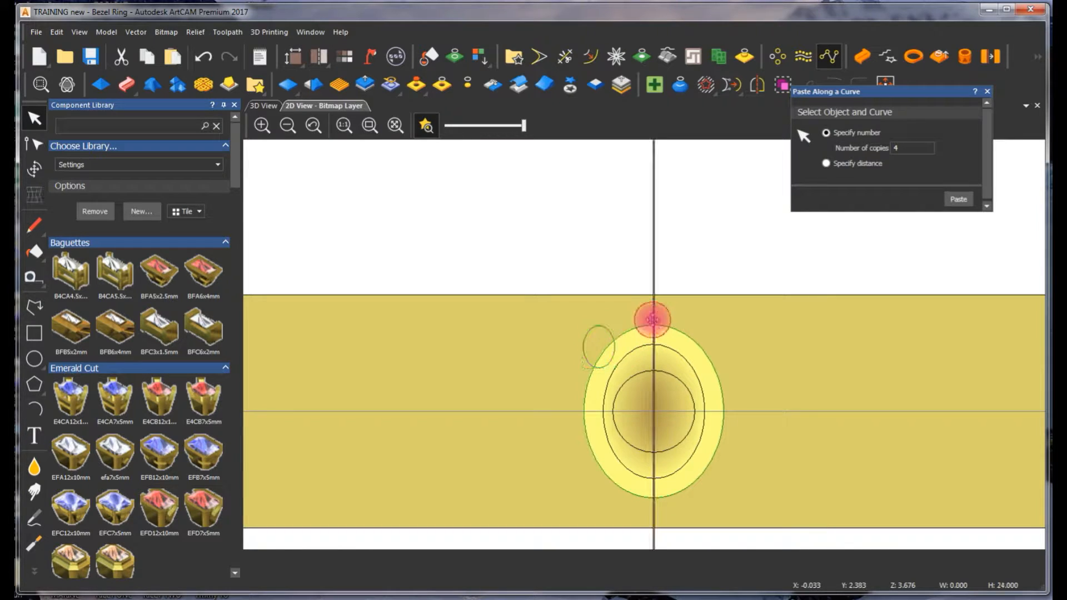
click(596, 330)
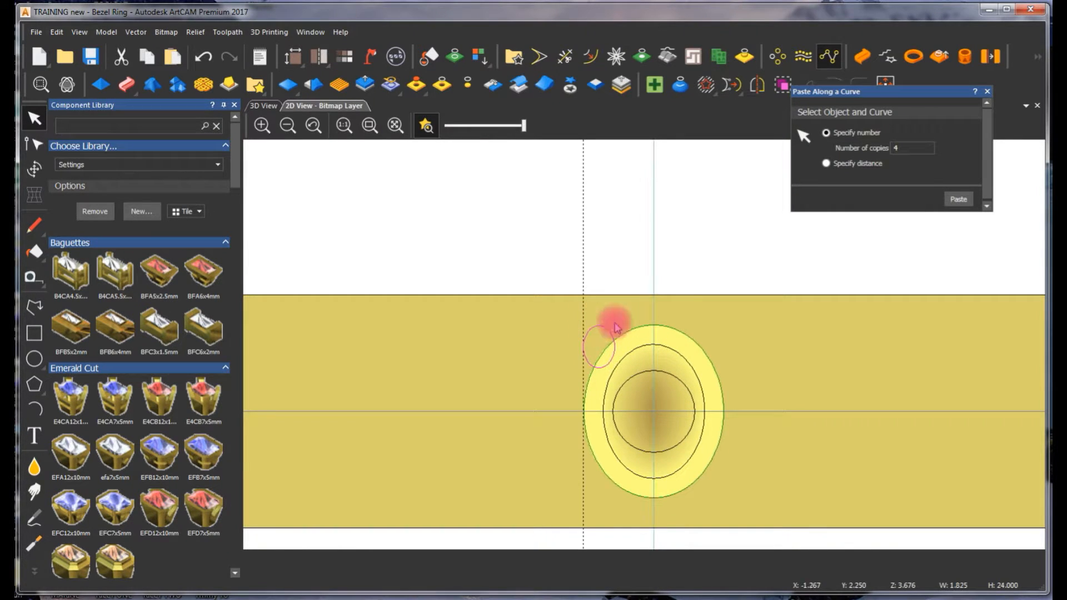
click(985, 92)
click(758, 84)
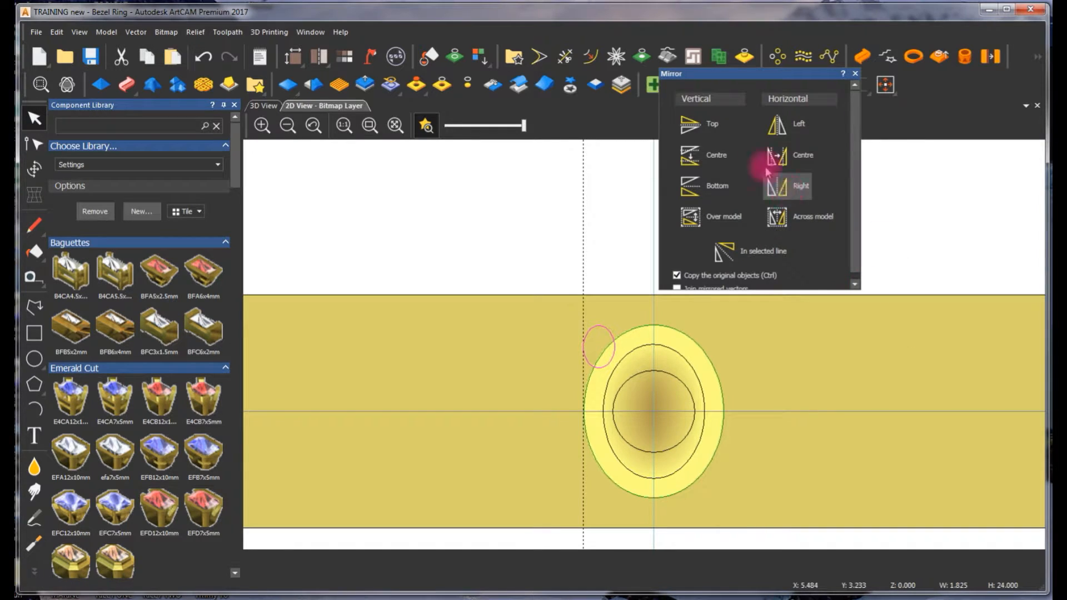
click(800, 216)
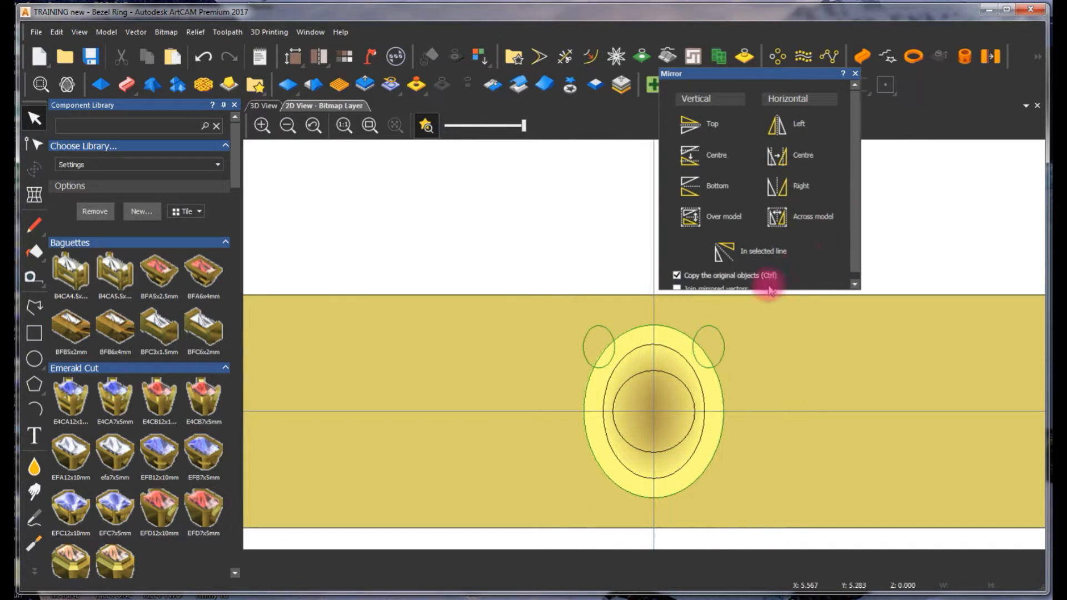
- Mirror copies of the two upper prong ovals across the horizontal guideline onto the bezel's lower rim
click(638, 412)
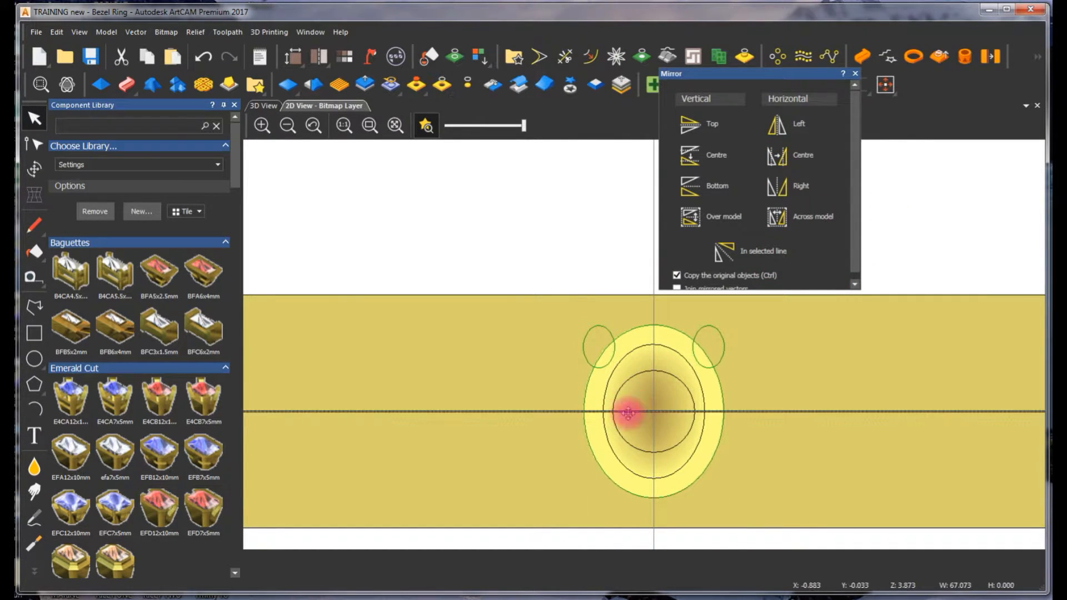
drag(575, 304, 736, 367)
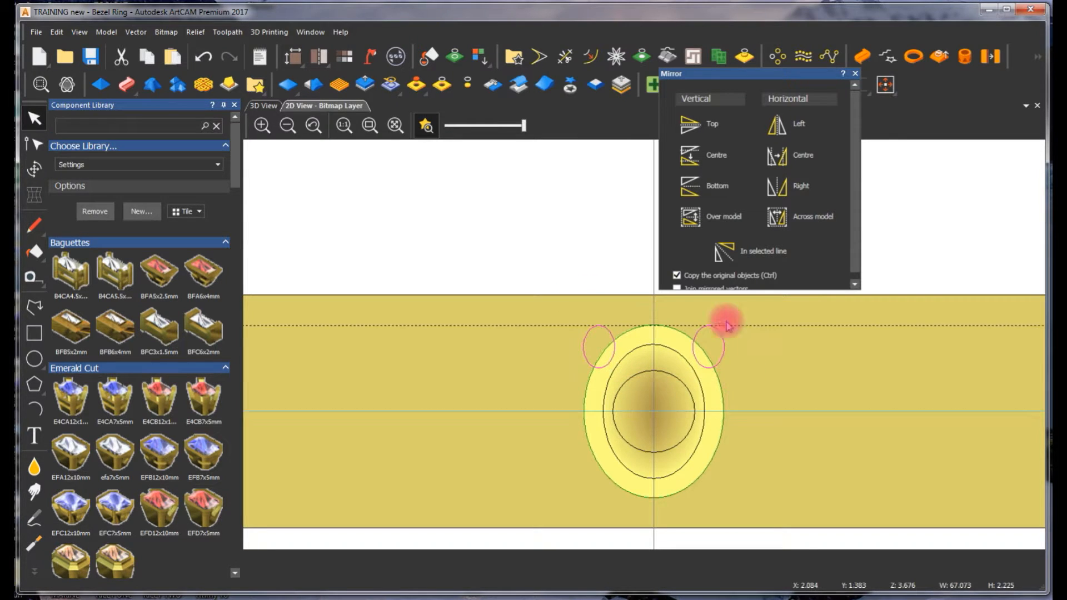
click(695, 187)
click(856, 72)
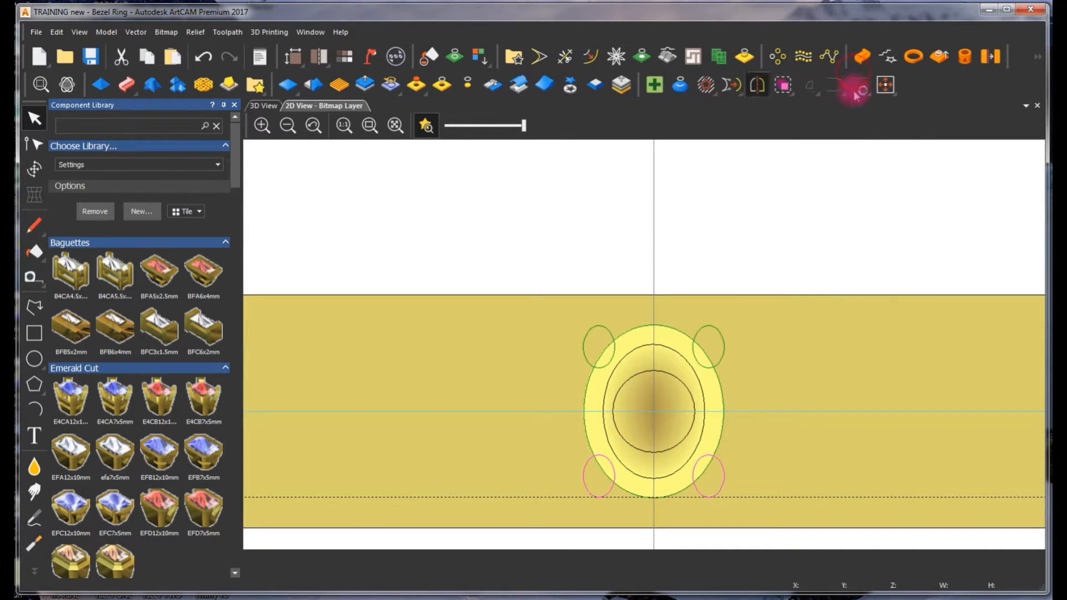
click(876, 172)
scroll(700, 370, down, 1)
scroll(662, 381, up, 1)
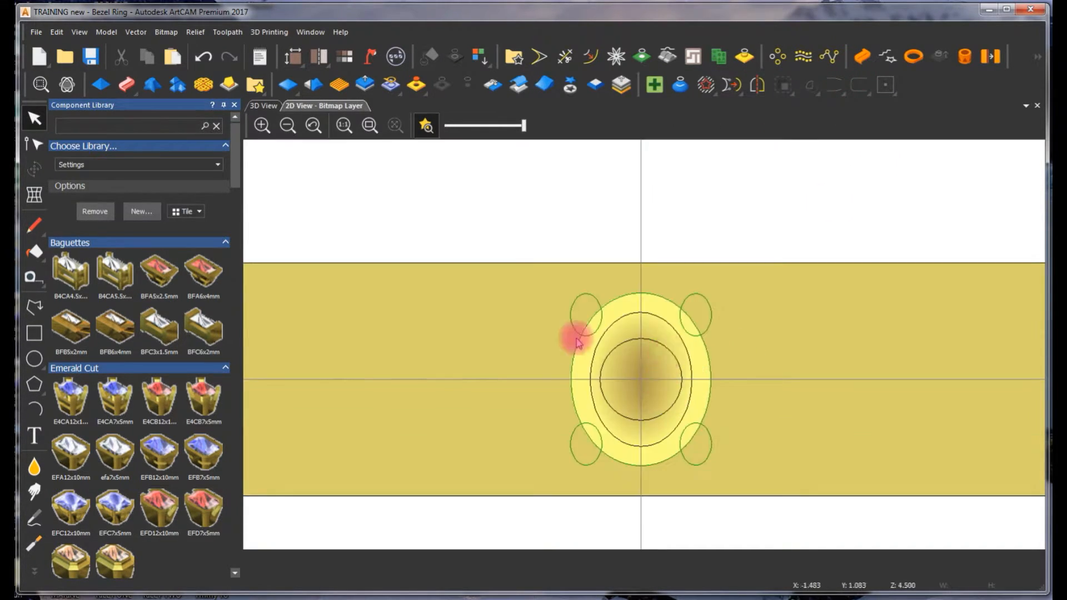
- Group the four small prong ovals around the bezel
drag(546, 279, 756, 371)
shift+drag(524, 422, 745, 482)
right_click(744, 371)
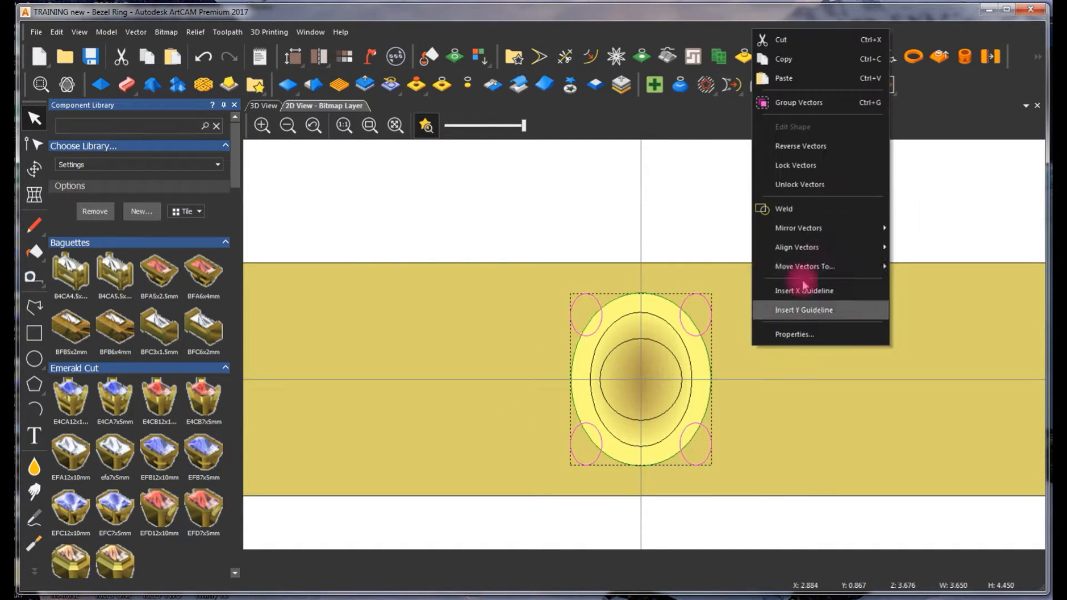
click(805, 102)
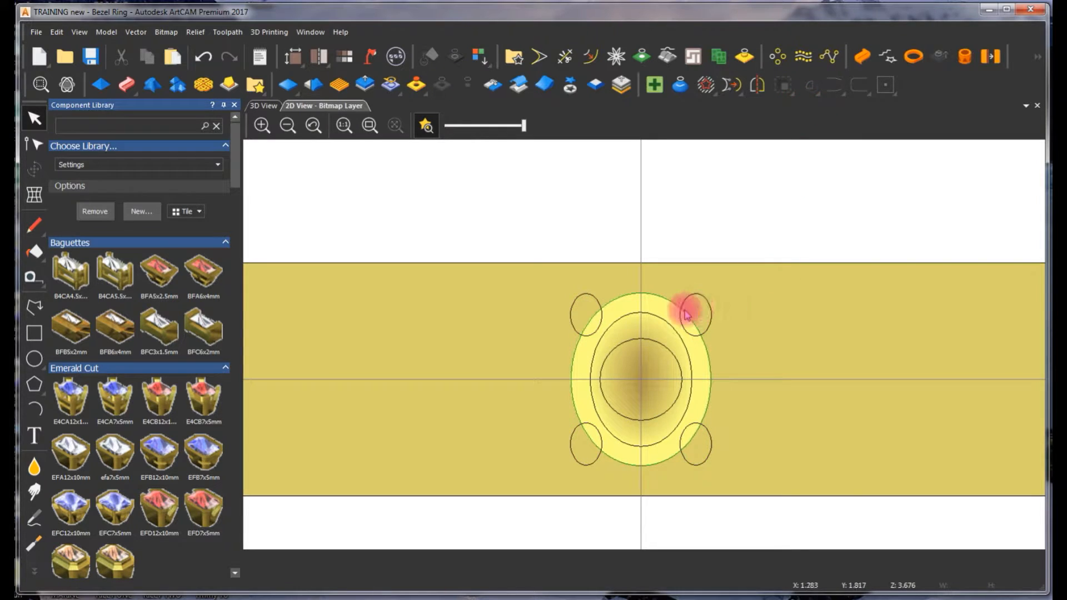
- Raise the grouped prong ovals with a round profile, angle 45, start height 6 mm and Merge High, and inspect the ring in 3D
click(277, 105)
key(F12)
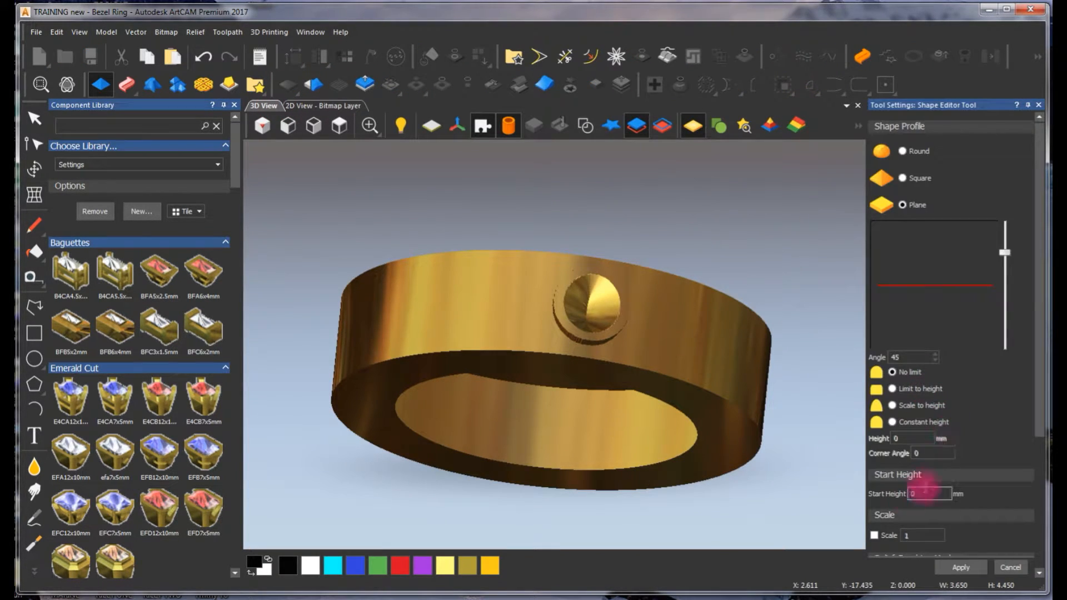
text(6)
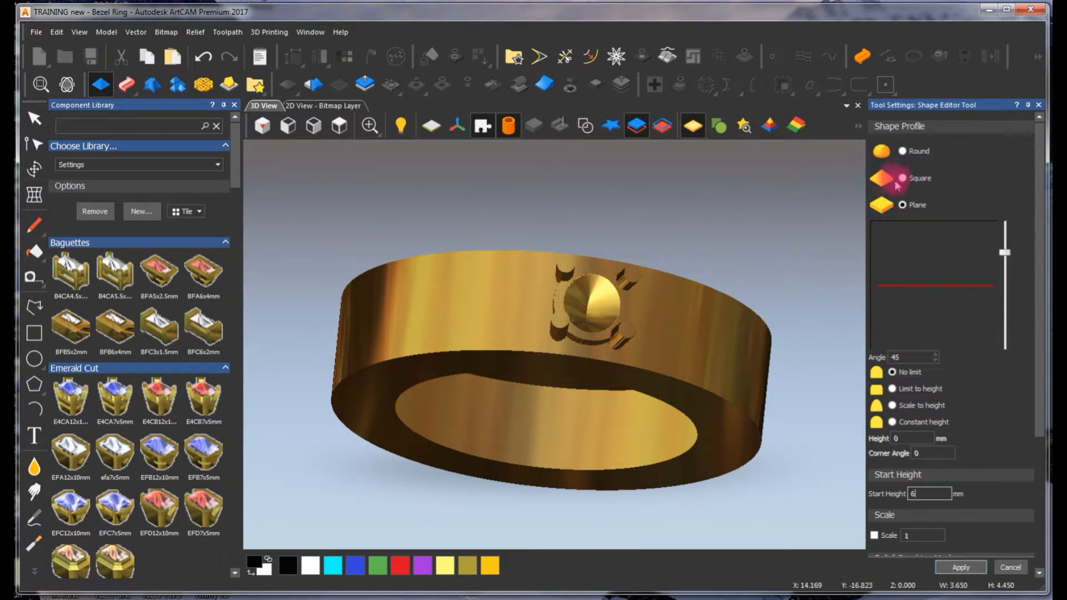
scroll(1028, 445, down, 5)
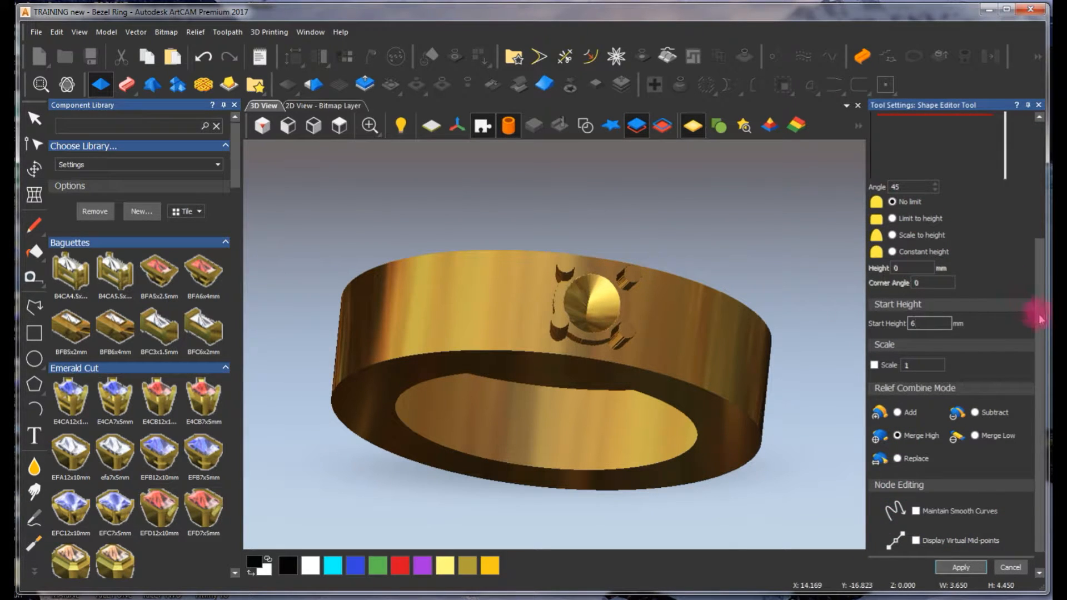
drag(1039, 320, 1037, 150)
click(899, 152)
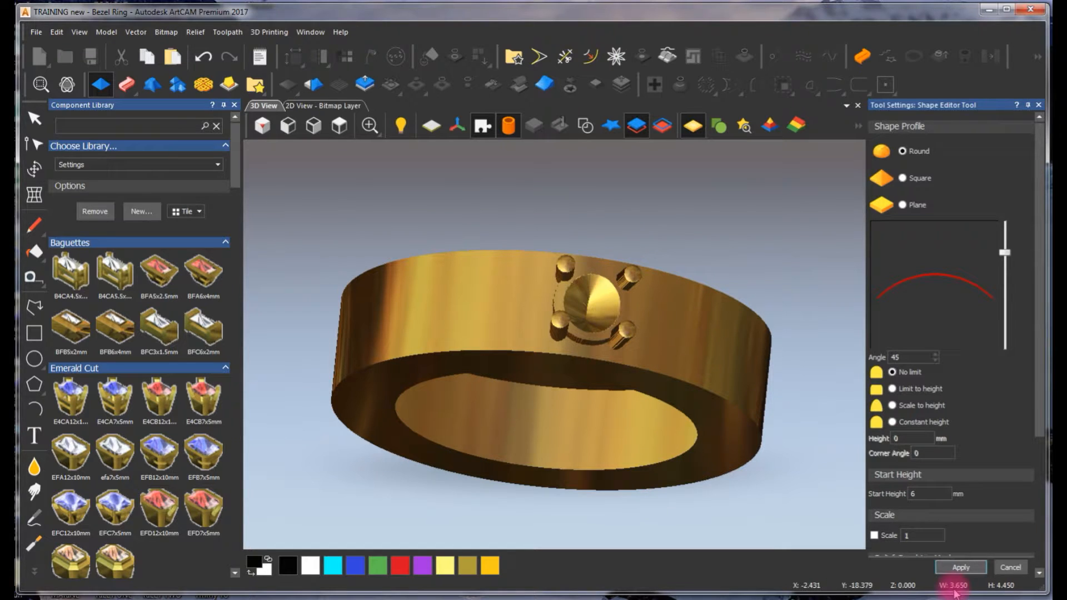
click(1016, 572)
scroll(670, 365, down, 1)
scroll(672, 366, up, 1)
drag(676, 405, 647, 277)
scroll(670, 295, down, 2)
drag(797, 370, 796, 419)
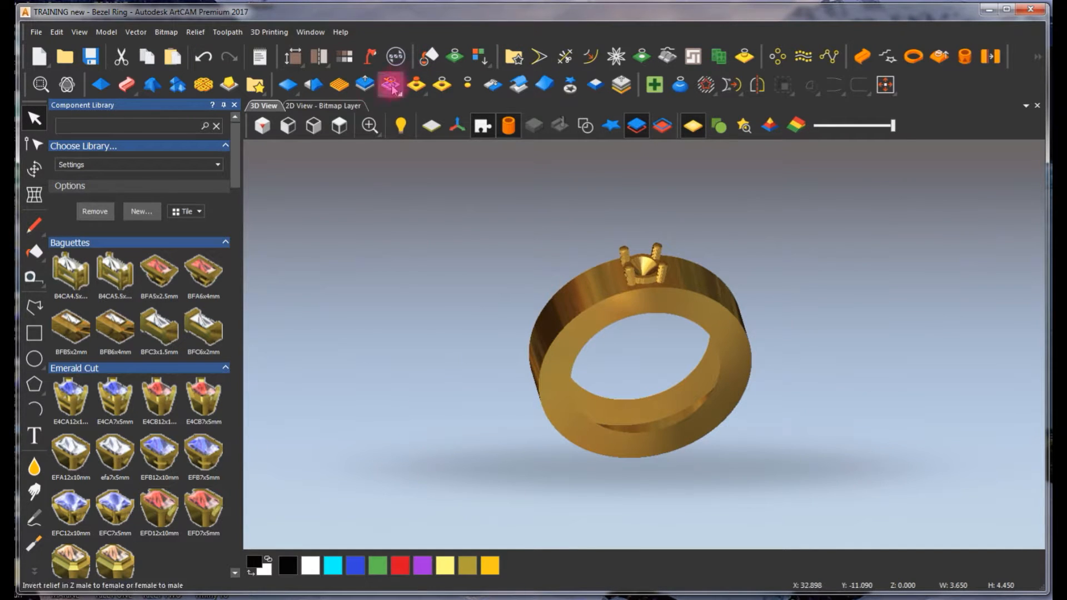
- Replace the innermost seat circle in the 2D view with a circle about 1.92 mm in diameter, centred on the bezel
click(339, 106)
scroll(645, 350, down, 3)
scroll(628, 342, up, 3)
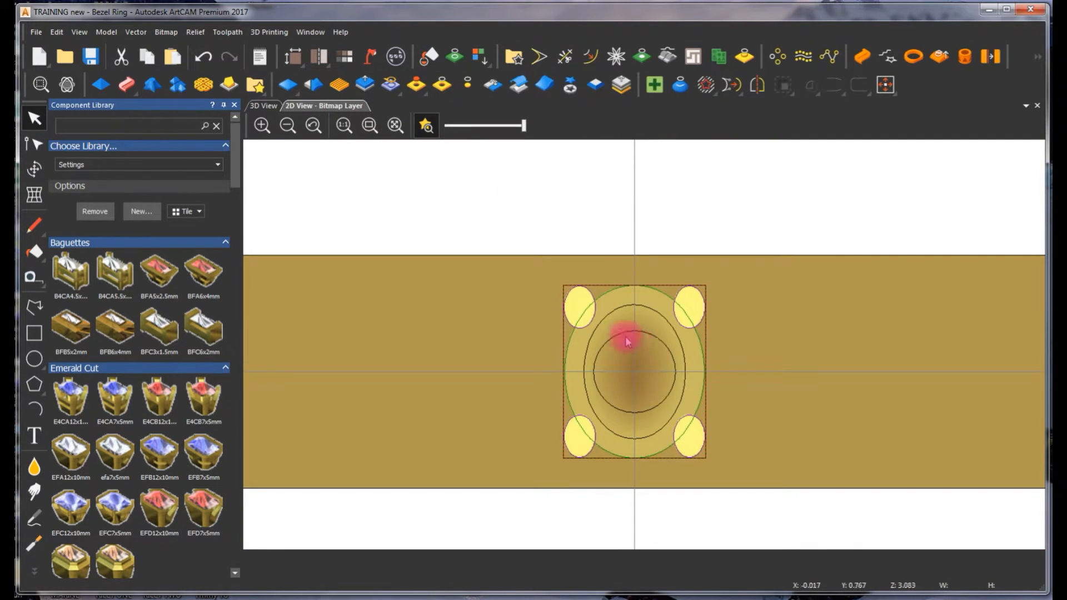
click(646, 335)
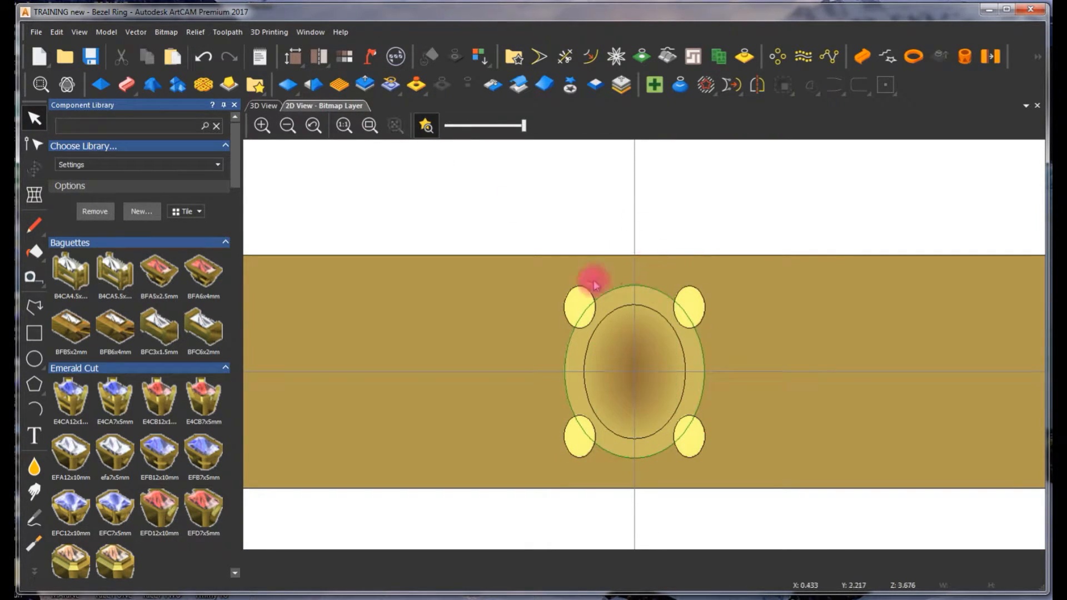
click(33, 359)
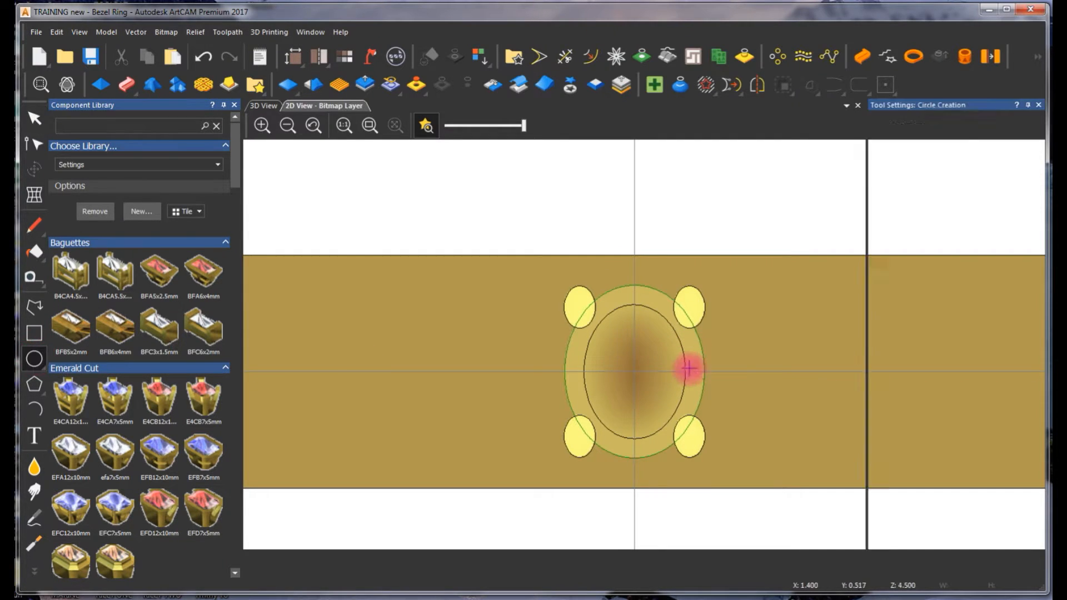
drag(634, 371, 649, 405)
click(734, 346)
click(665, 353)
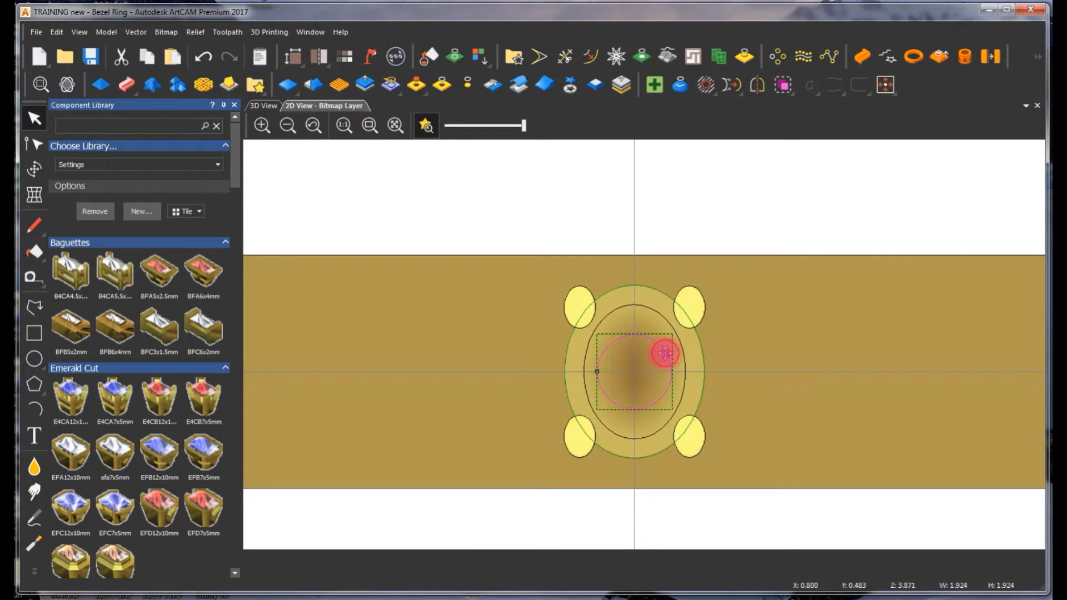
- Narrow the new circle from both sides into a centred oval about 1.58 mm wide and 1.92 mm high
click(626, 345)
scroll(633, 354, up, 3)
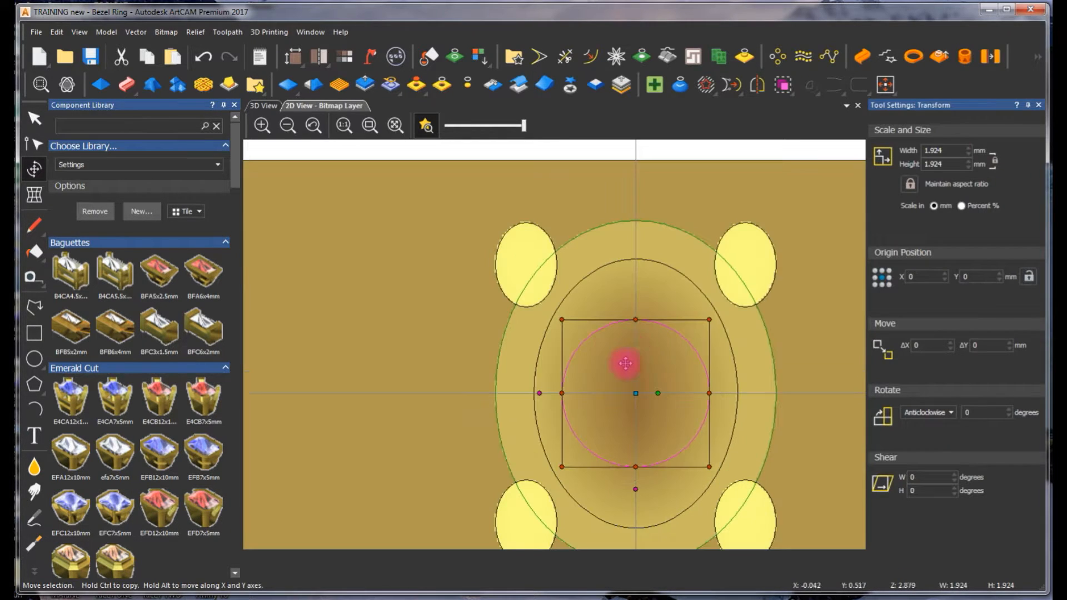
drag(562, 393, 575, 393)
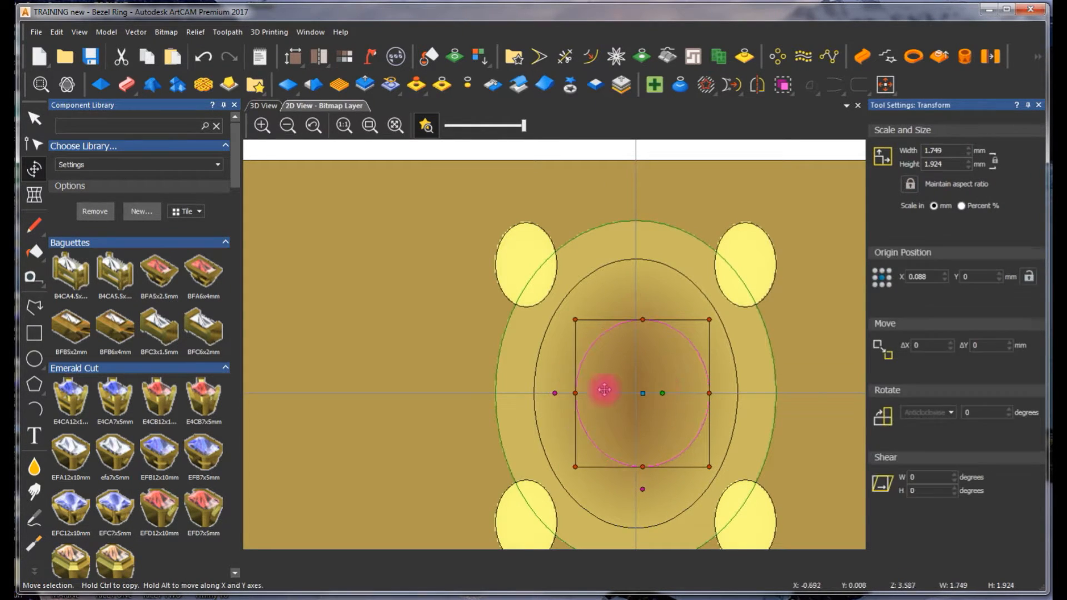
drag(709, 396, 696, 395)
click(672, 302)
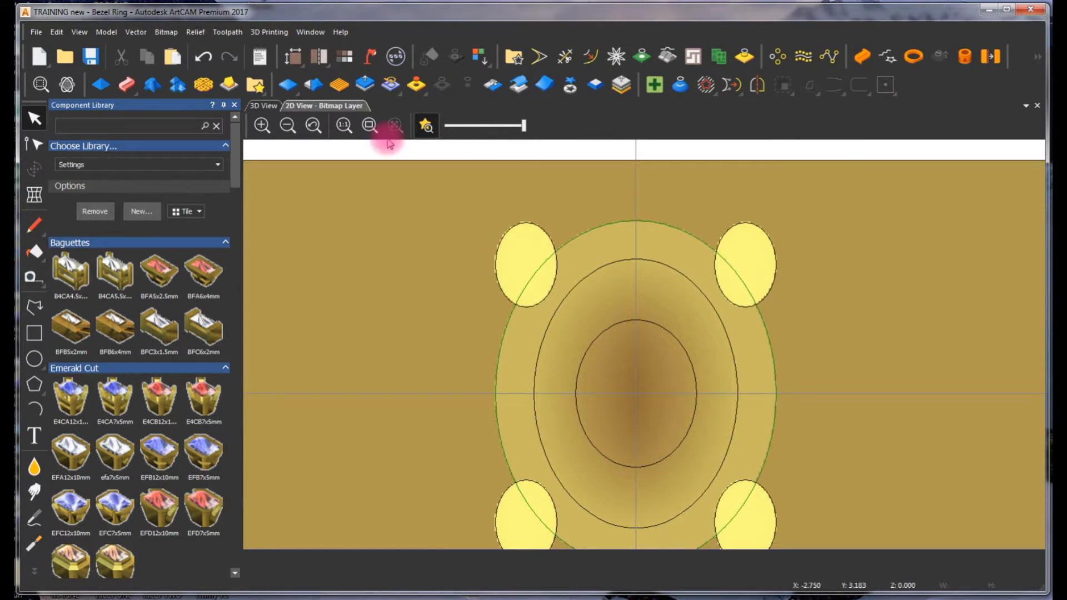
- Zero the relief inside the small central oval to open a hole through the stone seat, and inspect it in 3D
click(601, 333)
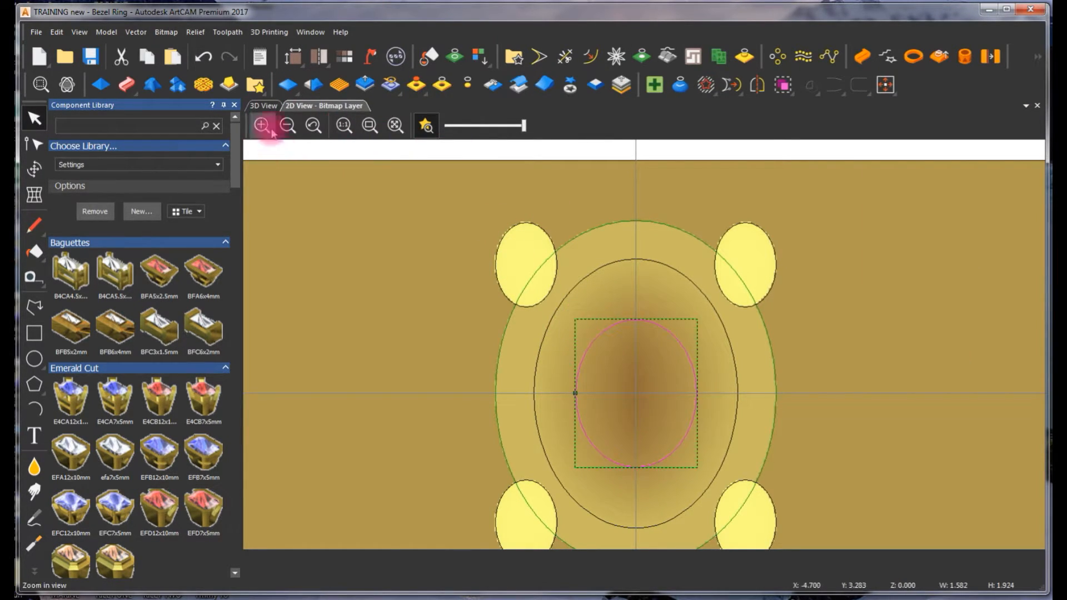
click(269, 107)
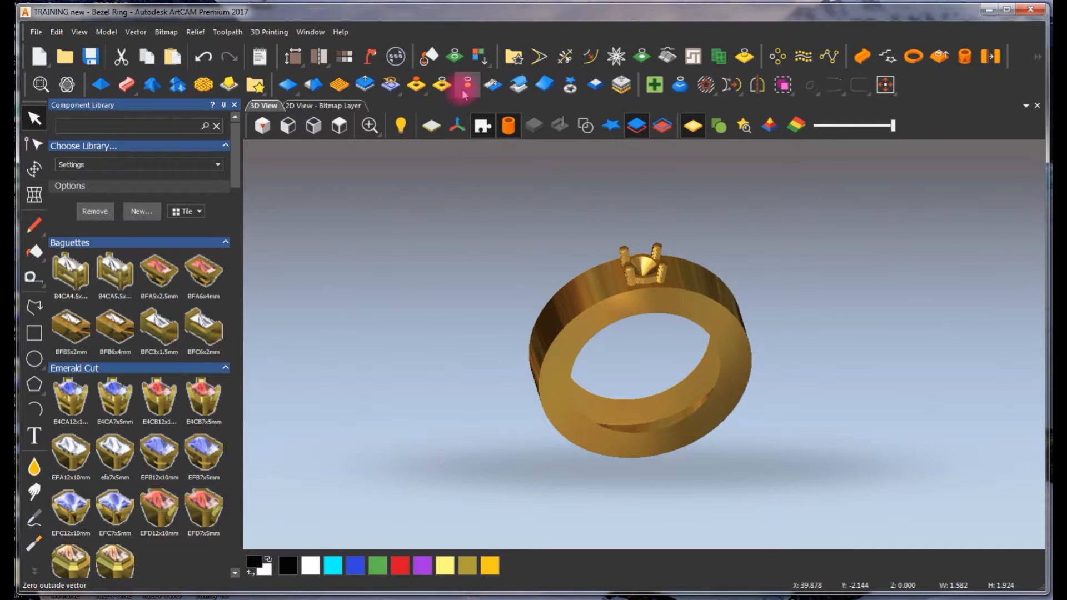
drag(626, 281, 643, 444)
scroll(636, 383, up, 5)
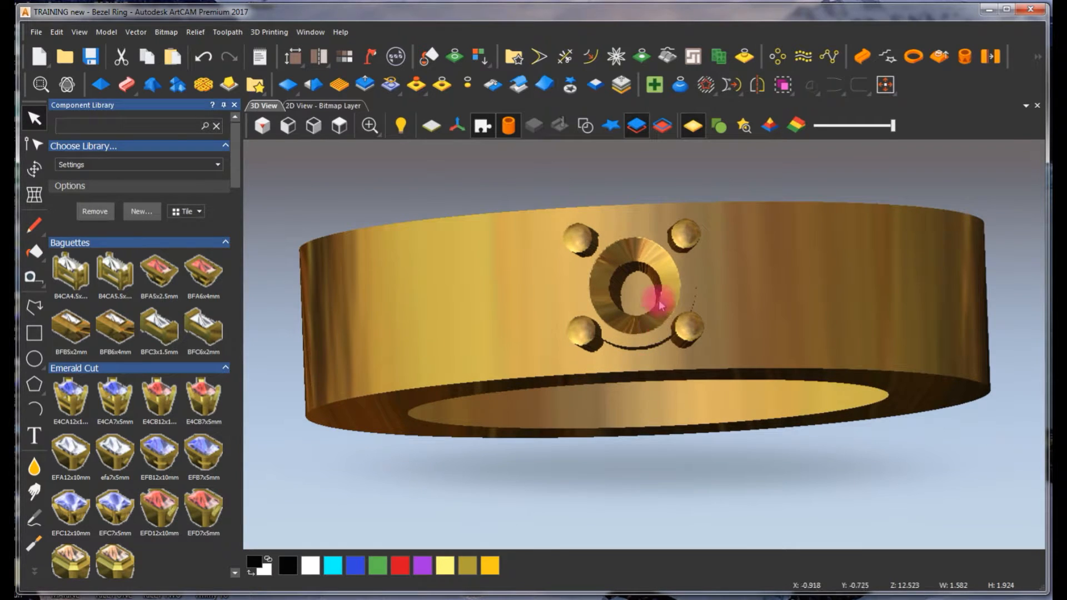
- Examine the opening in the stone seat and the surrounding prongs in 3D from close up and from standard views
drag(572, 295, 650, 364)
scroll(641, 328, up, 3)
drag(675, 318, 631, 351)
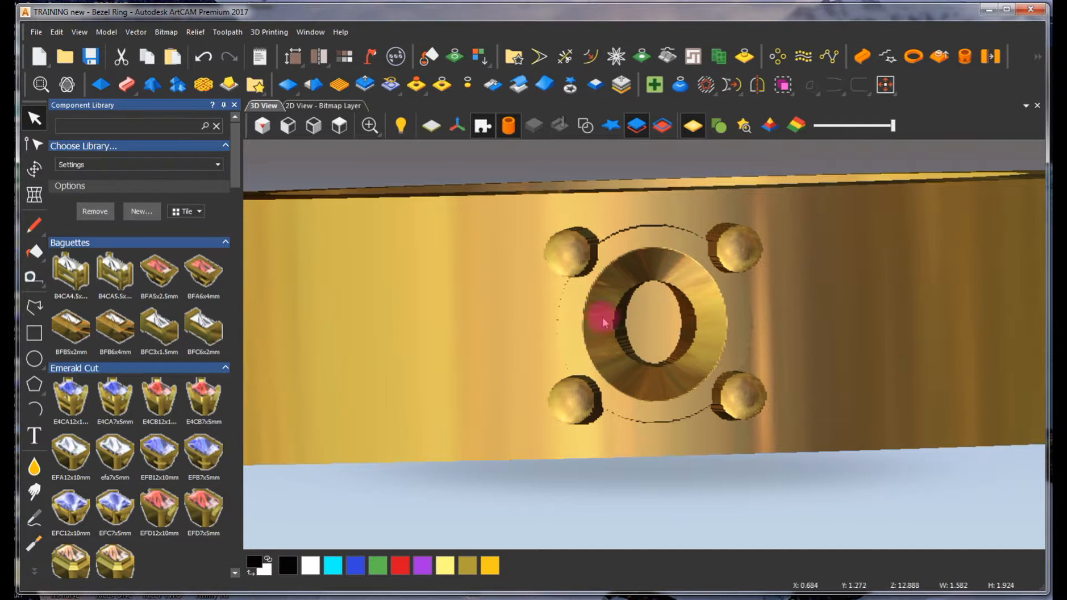
drag(648, 336, 665, 301)
drag(650, 339, 511, 221)
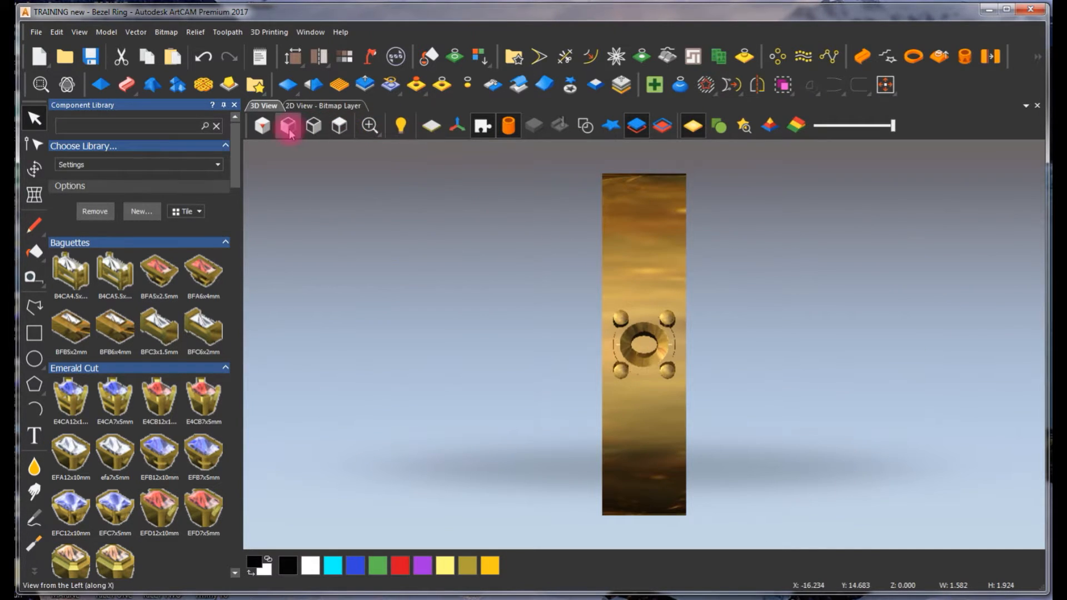
click(264, 126)
- Show the project tree alongside the 2D view and make the Bezel Ring model's Back Relief active
click(340, 108)
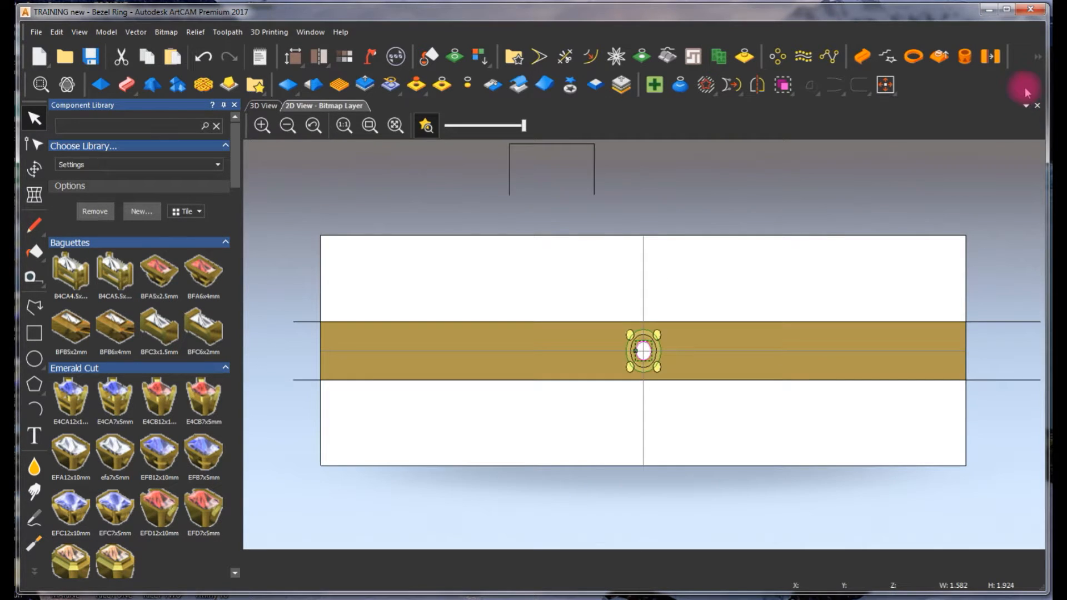
right_click(1025, 87)
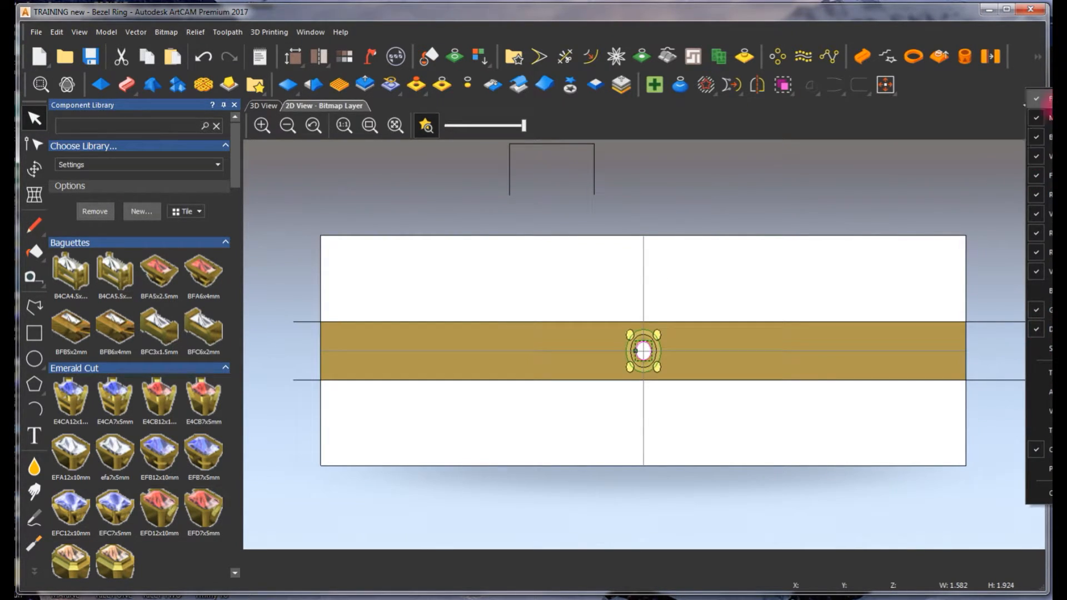
click(1044, 471)
mouse_move(975, 105)
mouse_down()
mouse_move(945, 105)
mouse_move(959, 107)
mouse_up()
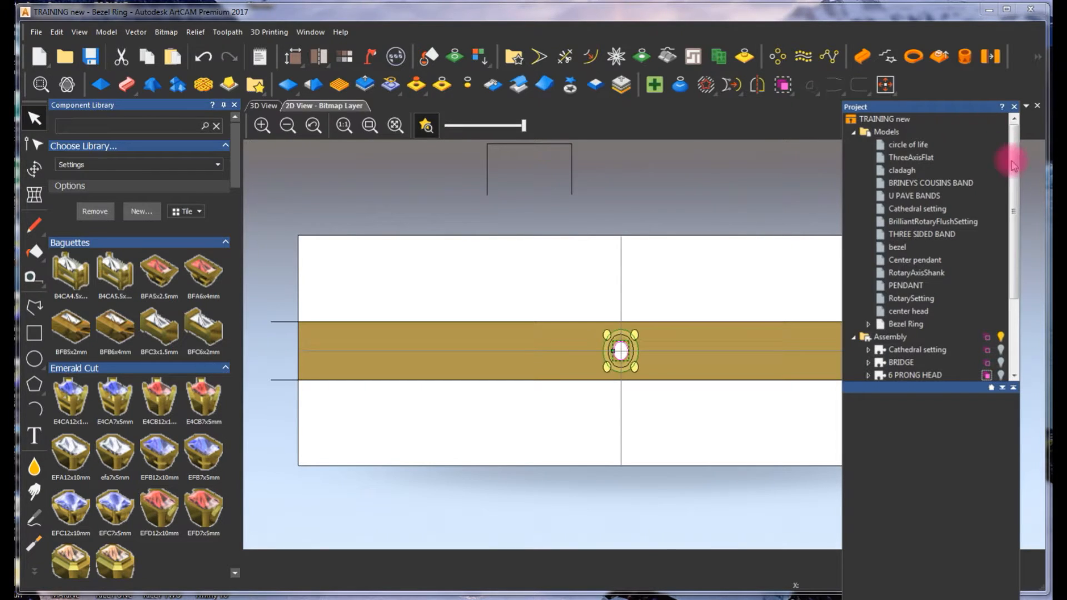
drag(1014, 283, 1010, 191)
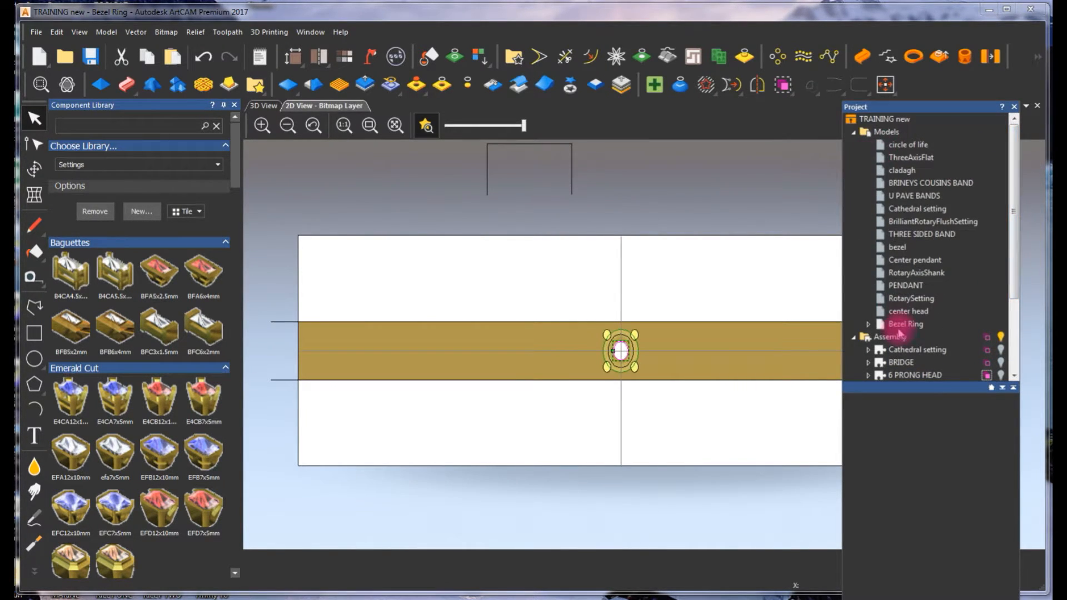
click(876, 324)
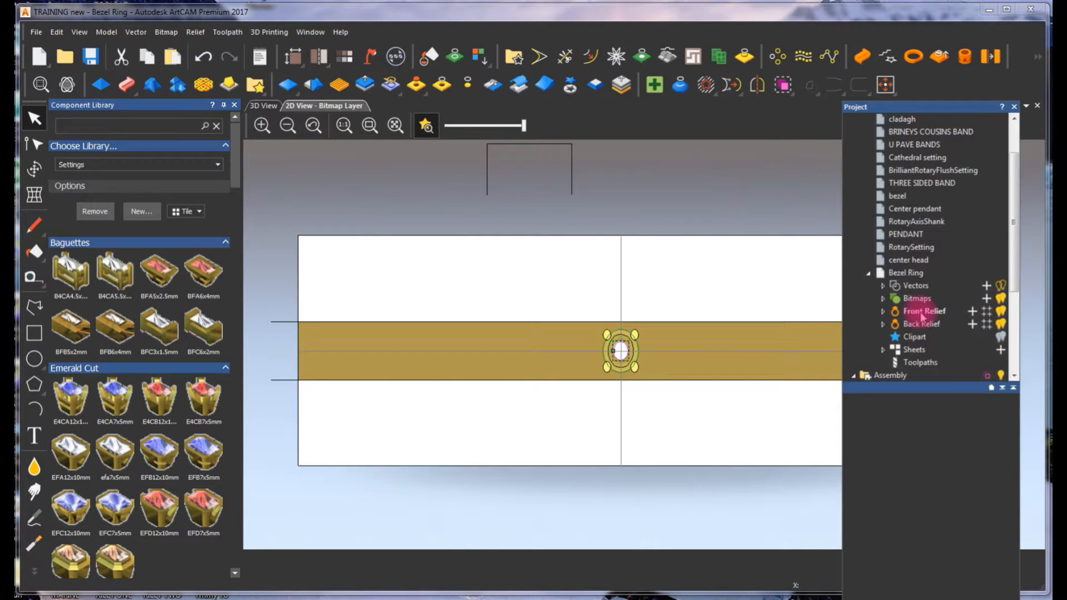
click(919, 326)
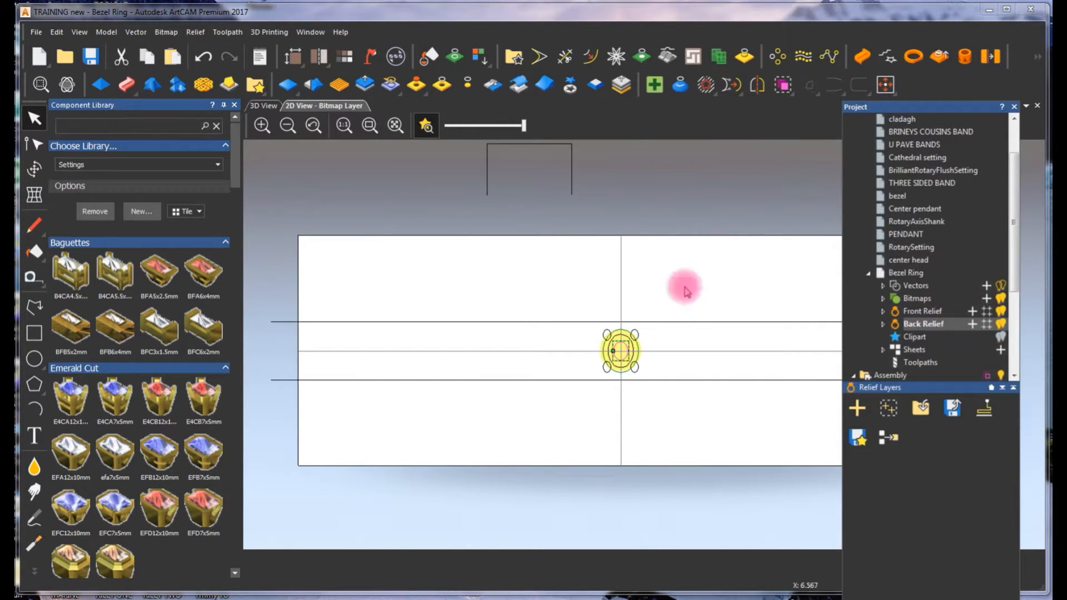
- Clear the existing shape from the back relief and select the small central oval in the 2D view
click(369, 167)
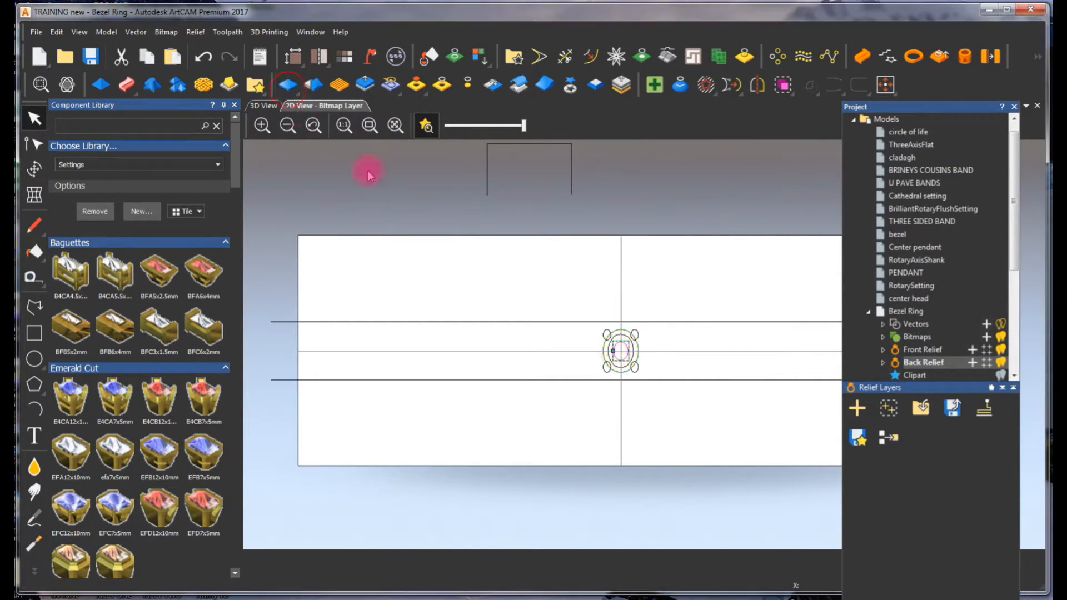
click(670, 288)
scroll(619, 350, up, 5)
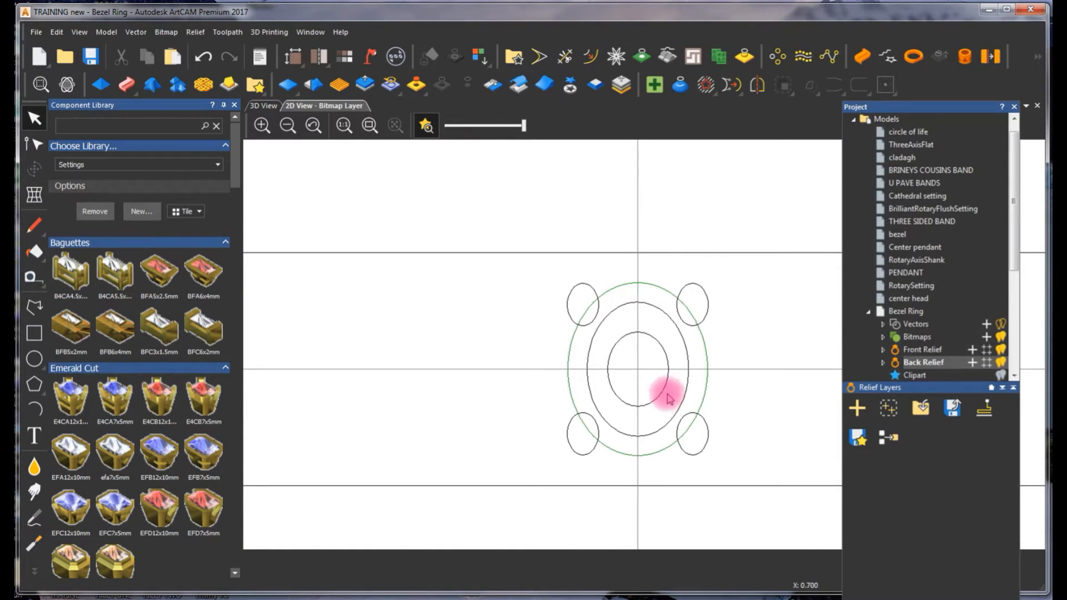
click(669, 350)
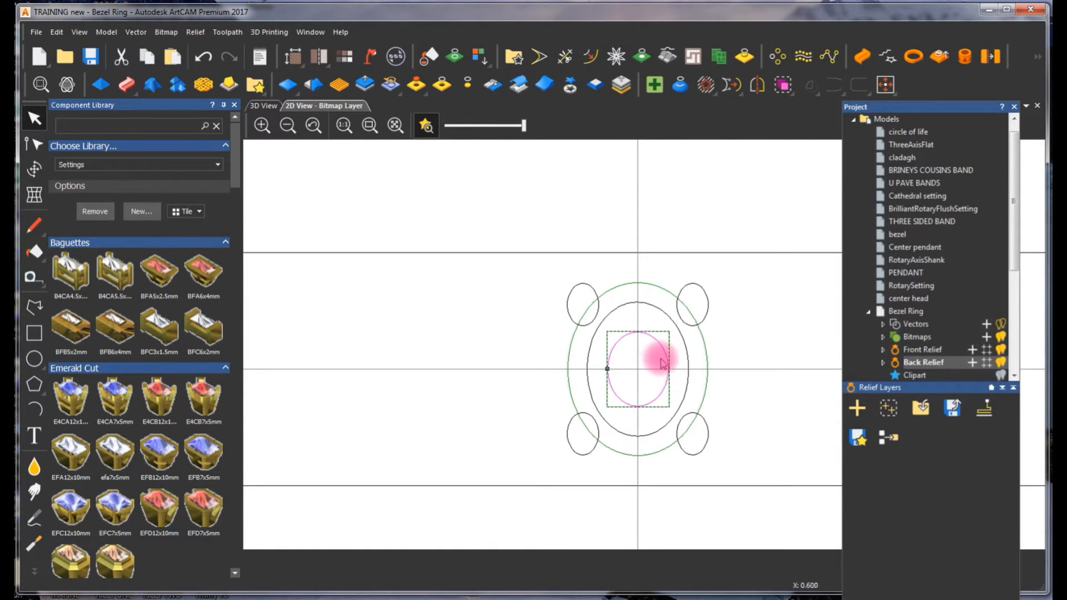
- Raise the central oval on the back relief with a plane profile, start height 3 mm and combine mode Add
click(263, 105)
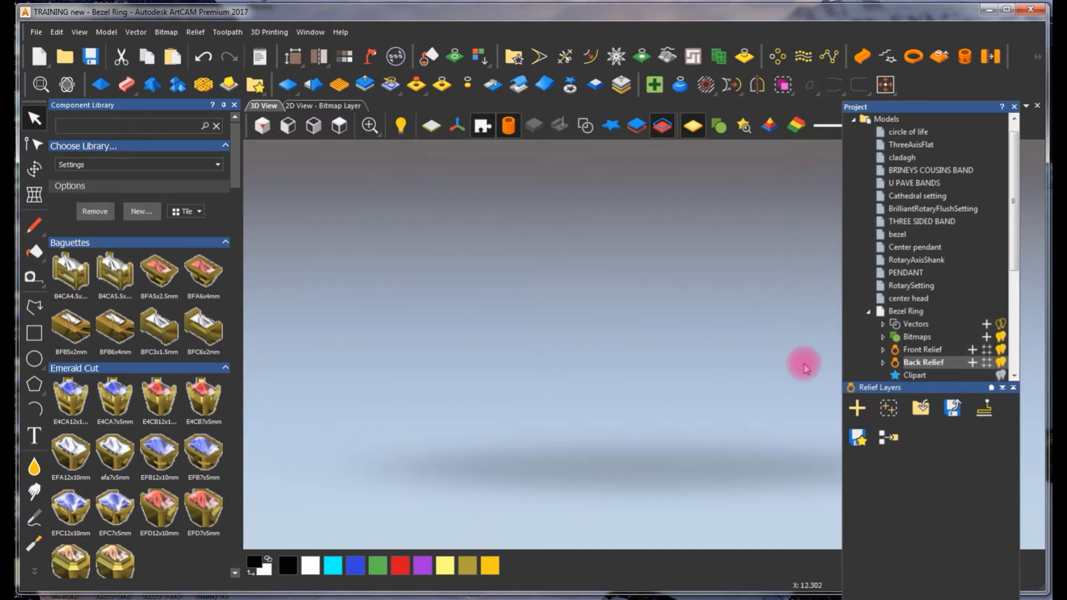
click(431, 132)
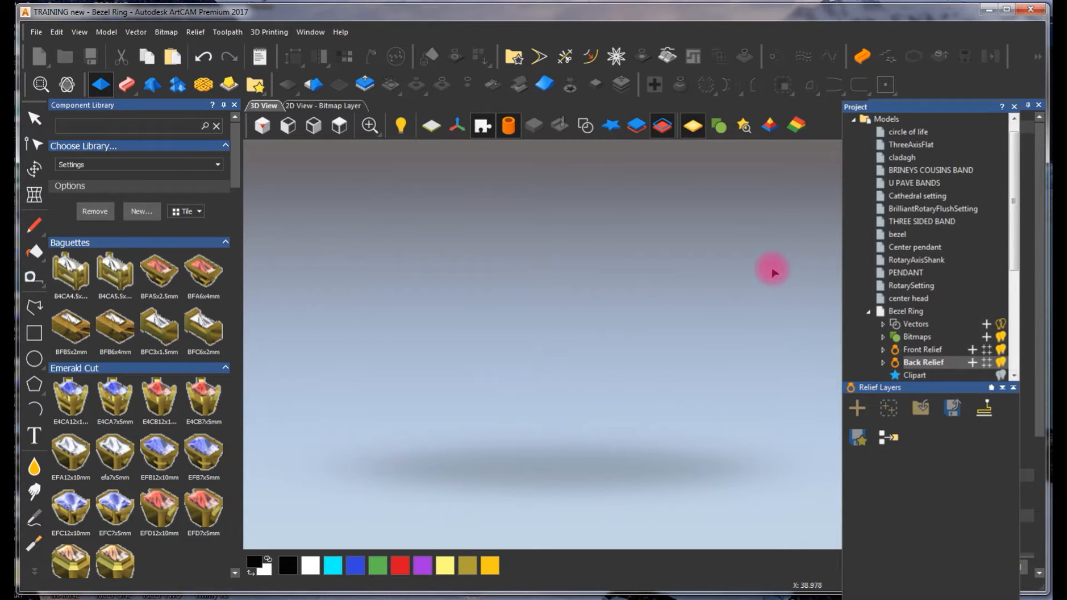
click(99, 86)
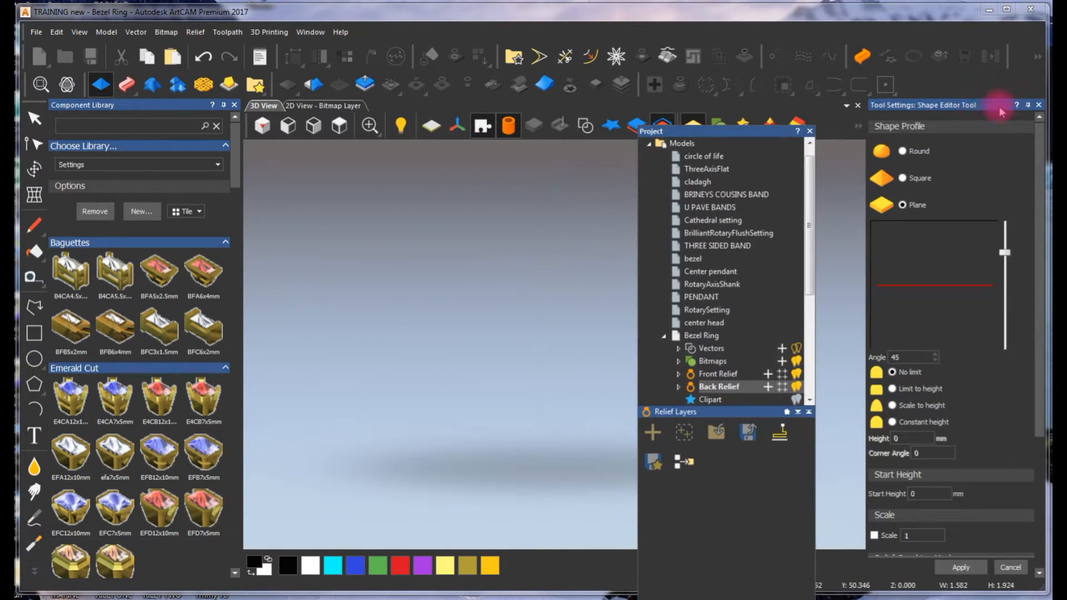
click(810, 131)
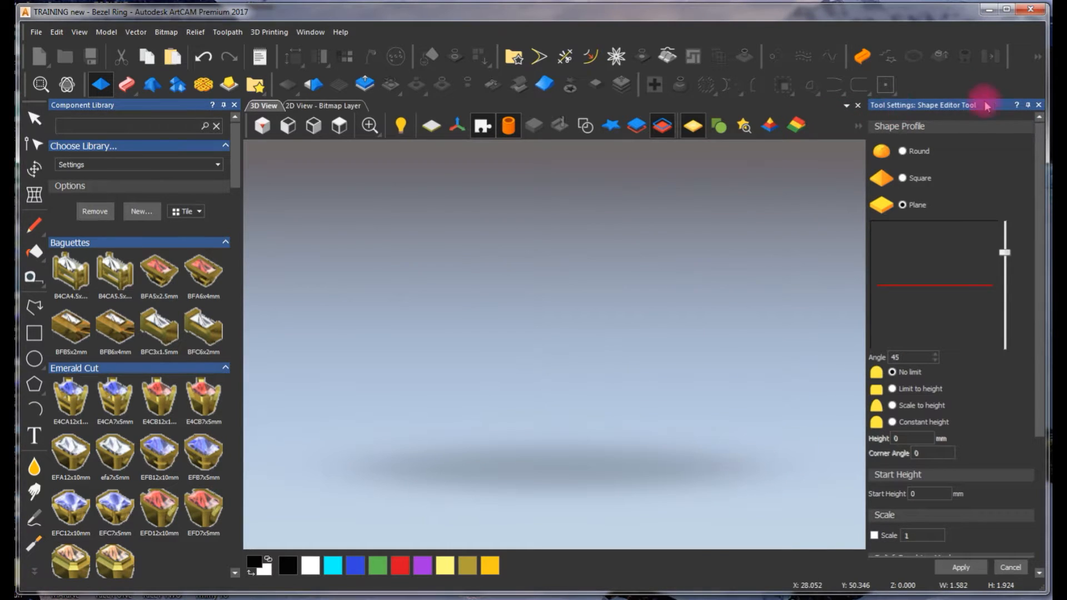
drag(991, 108, 987, 107)
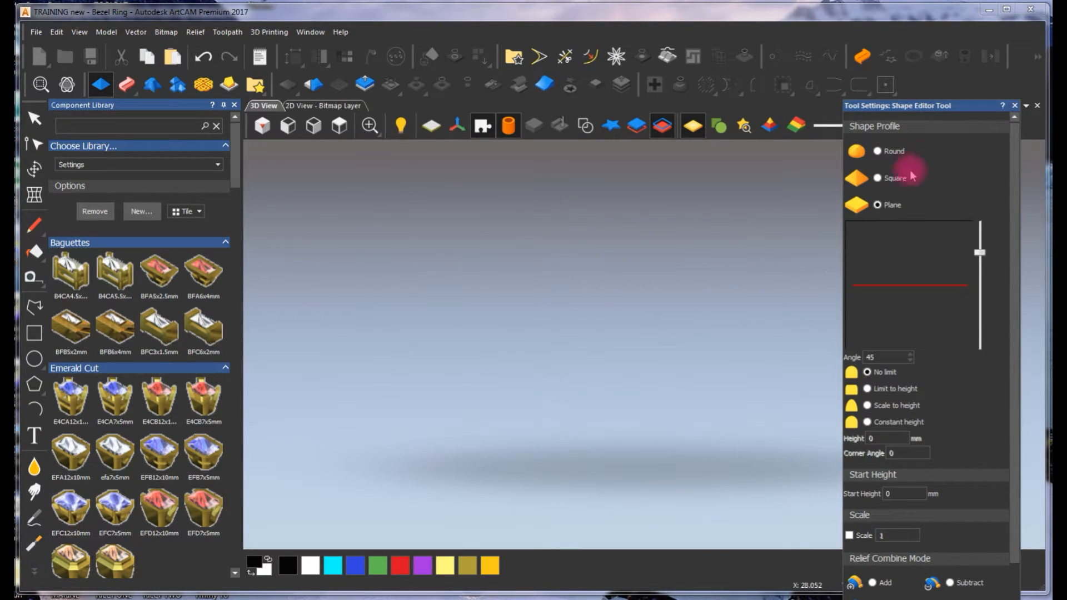
drag(1017, 303, 1017, 512)
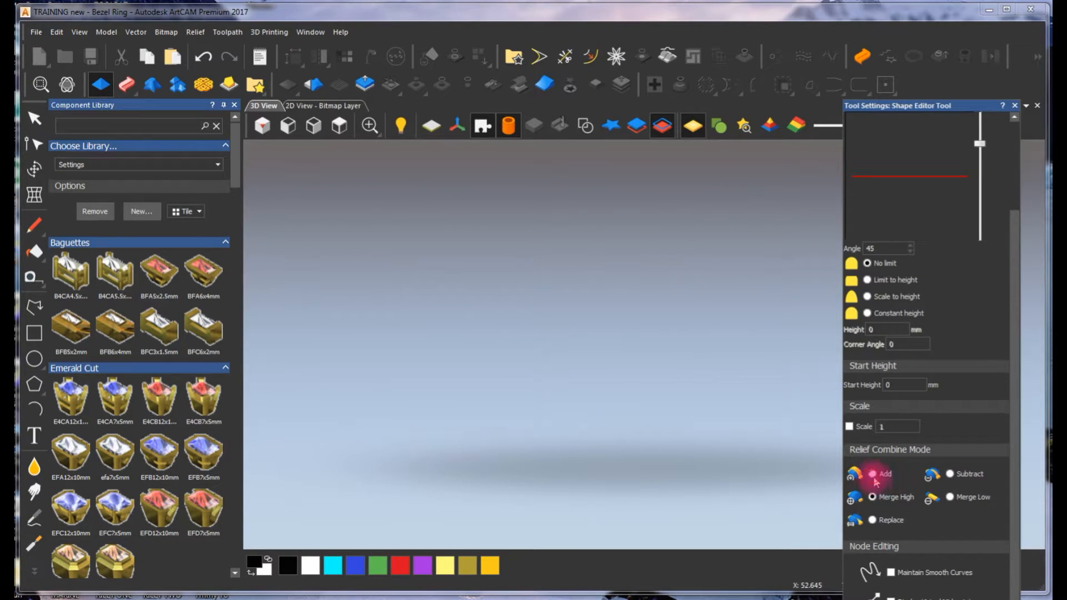
click(904, 384)
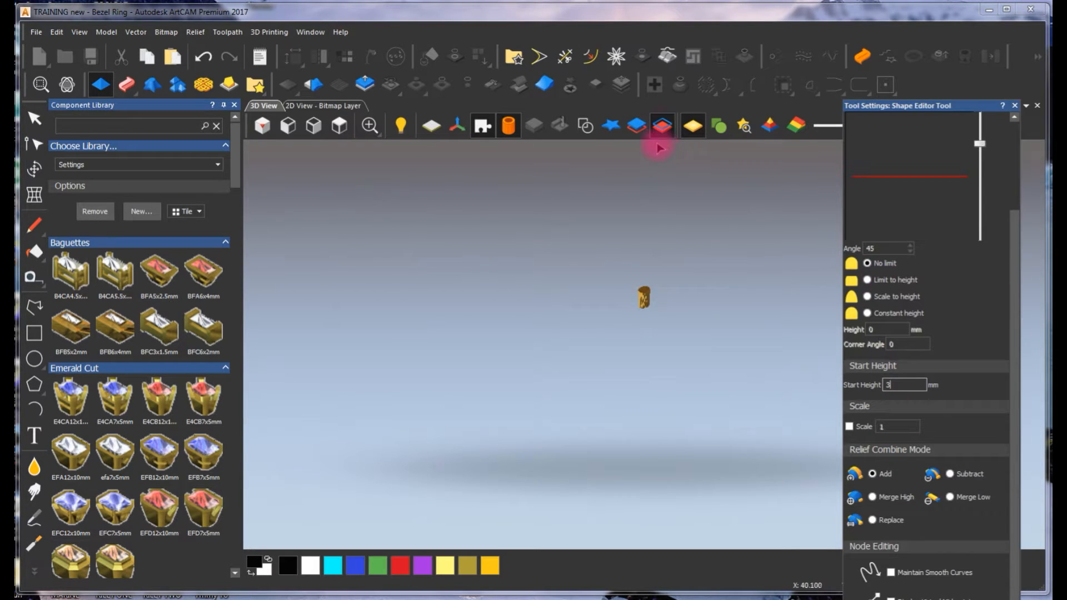
- Display the front relief together with the back relief and inspect the depth of the seat hole in 3D
click(635, 125)
drag(620, 306, 528, 413)
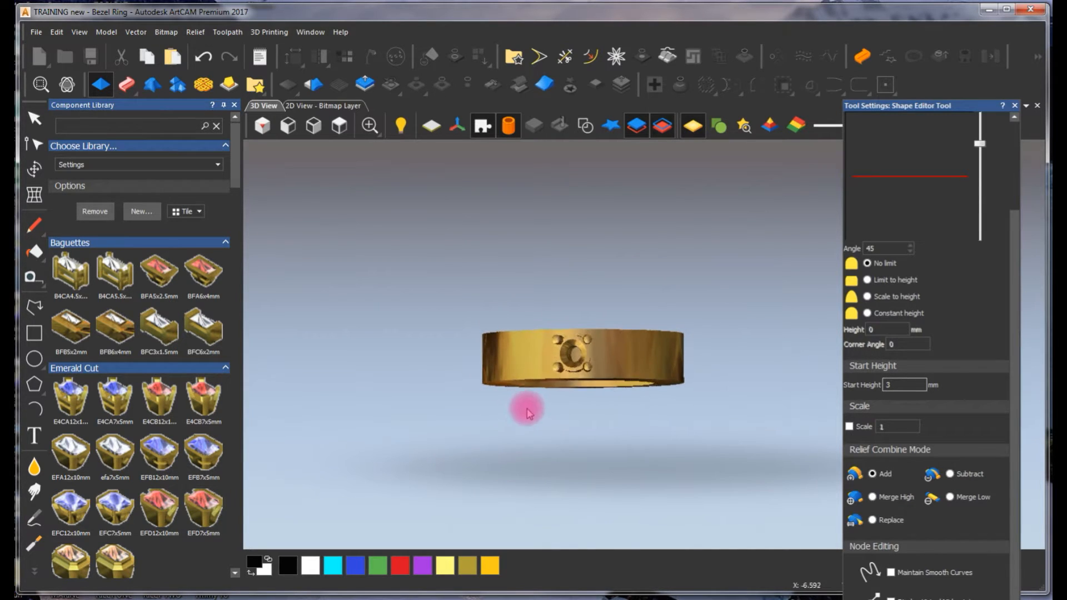
scroll(562, 384, up, 5)
drag(610, 356, 631, 174)
scroll(612, 341, up, 3)
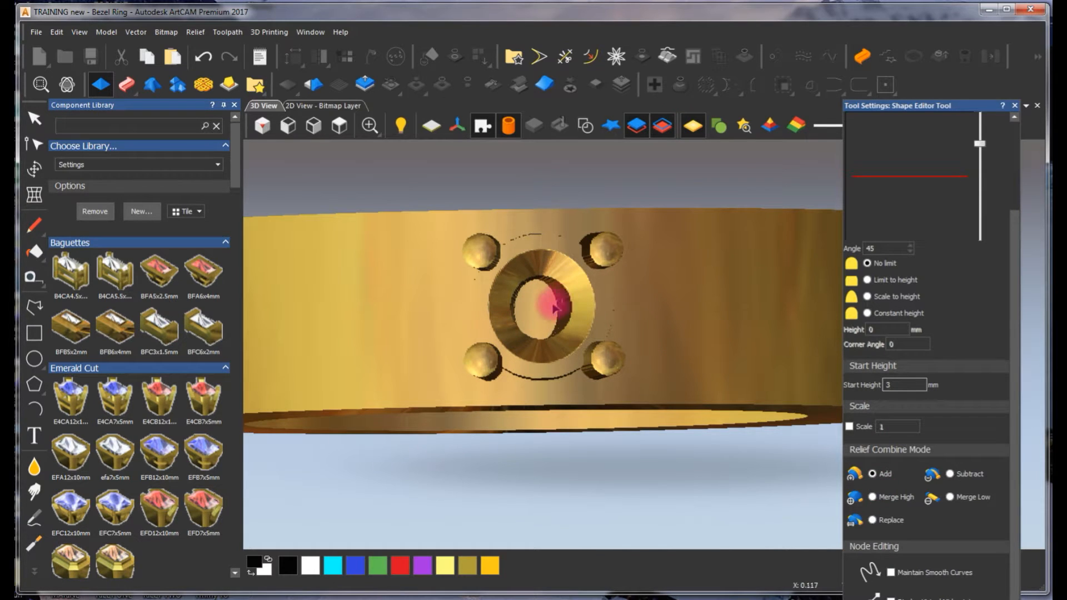
drag(550, 316, 603, 336)
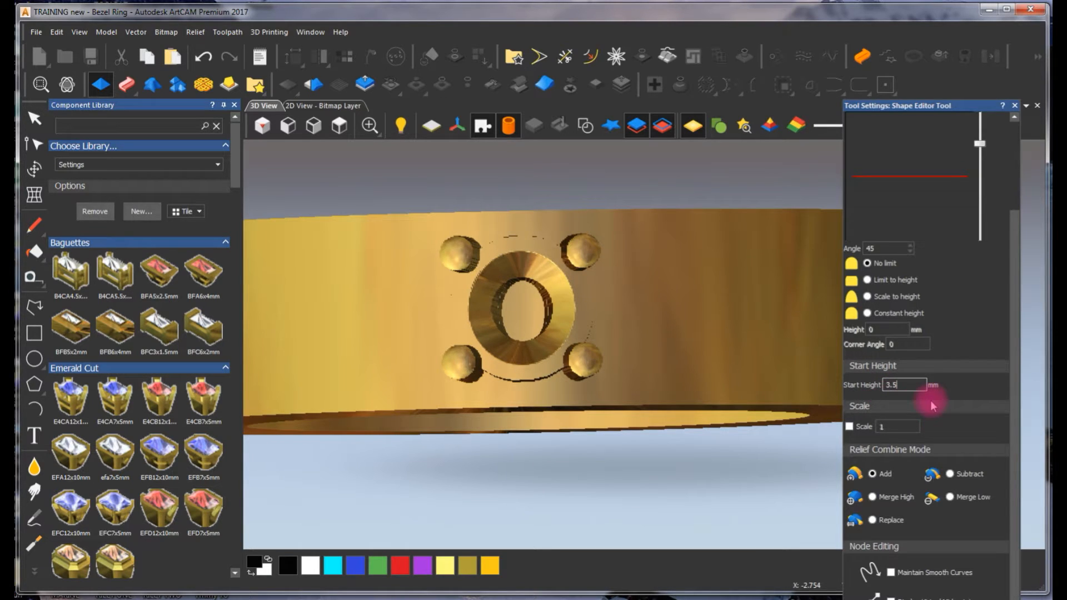
- Set the oval's start height on the back relief to 4 mm, check the hole in 3D and close the shape settings
text(4)
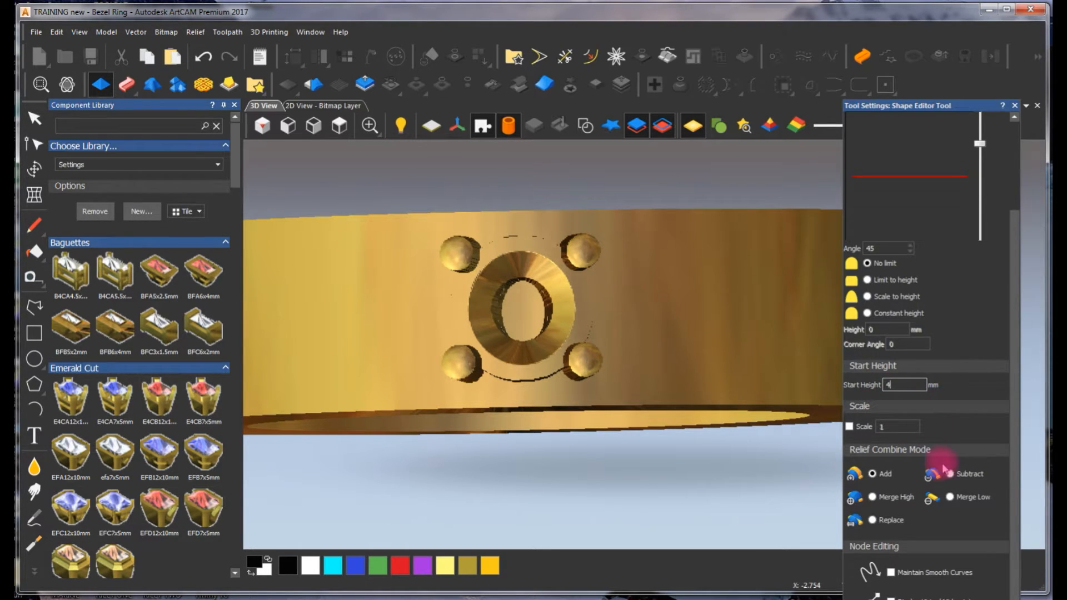
mouse_move(505, 331)
mouse_down()
mouse_move(580, 363)
mouse_move(574, 326)
mouse_move(550, 334)
mouse_move(535, 315)
mouse_move(543, 350)
mouse_move(609, 302)
mouse_move(600, 350)
mouse_move(660, 358)
mouse_up()
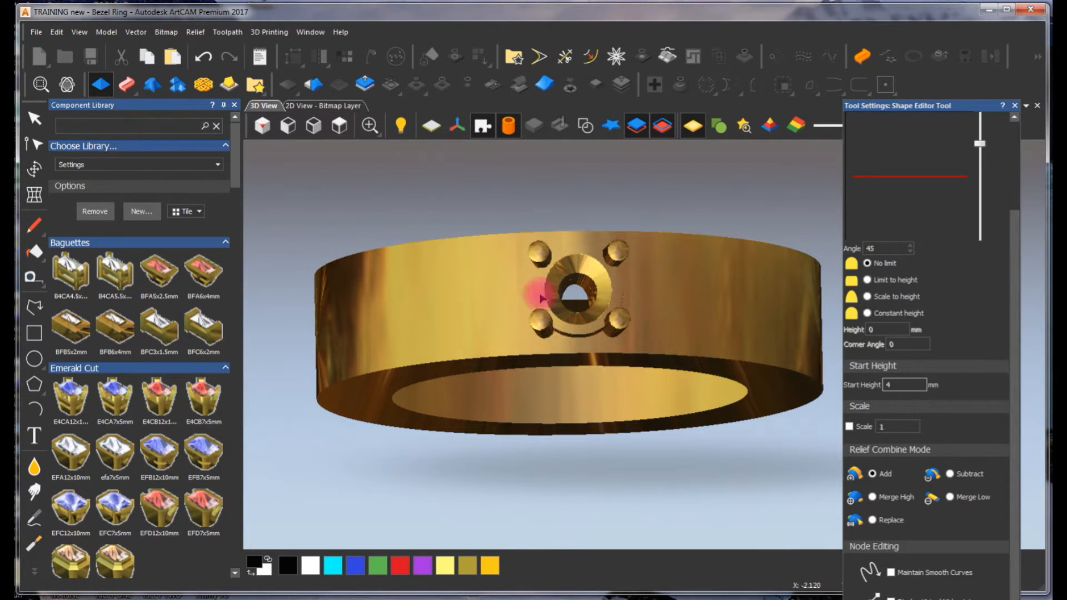
click(603, 218)
click(1015, 106)
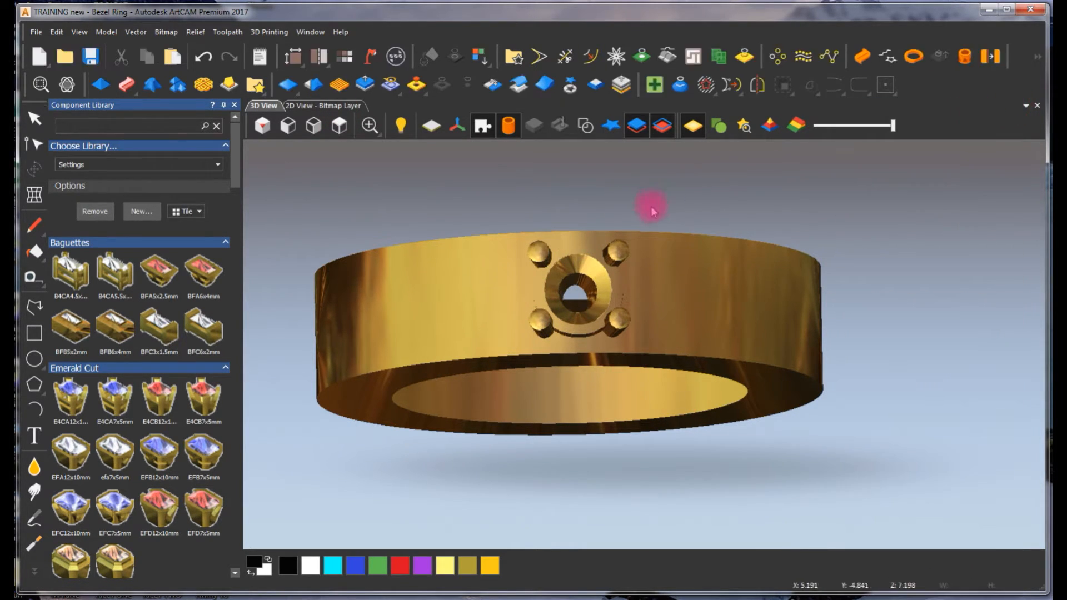
- Replace the small central oval in the 2D view with a circle about 2.22 mm in diameter, centred on the bezel
click(339, 106)
scroll(637, 350, down, 5)
scroll(636, 350, up, 5)
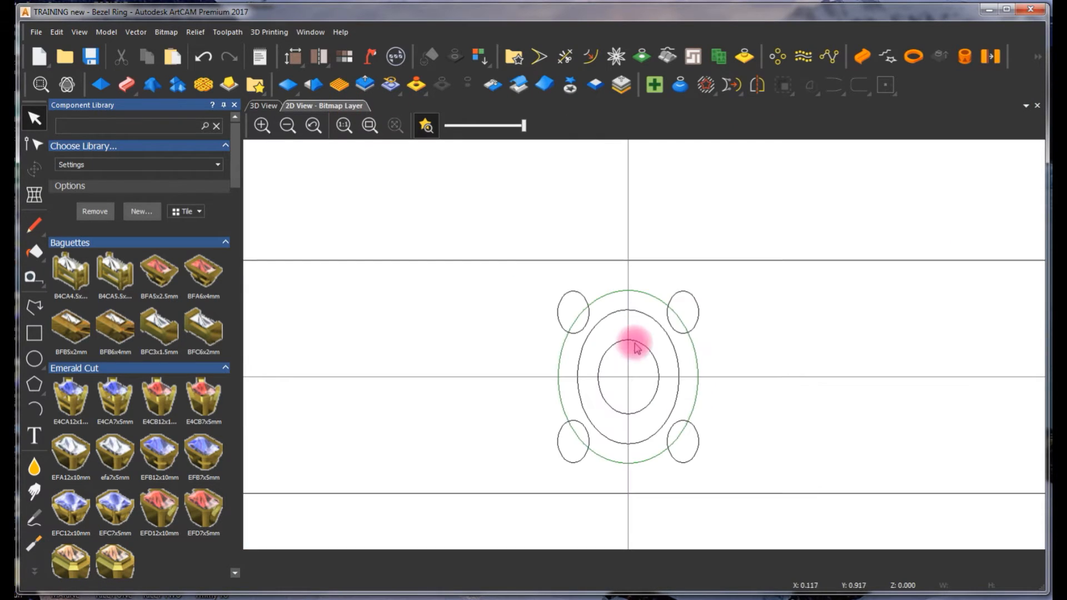
click(647, 346)
click(656, 303)
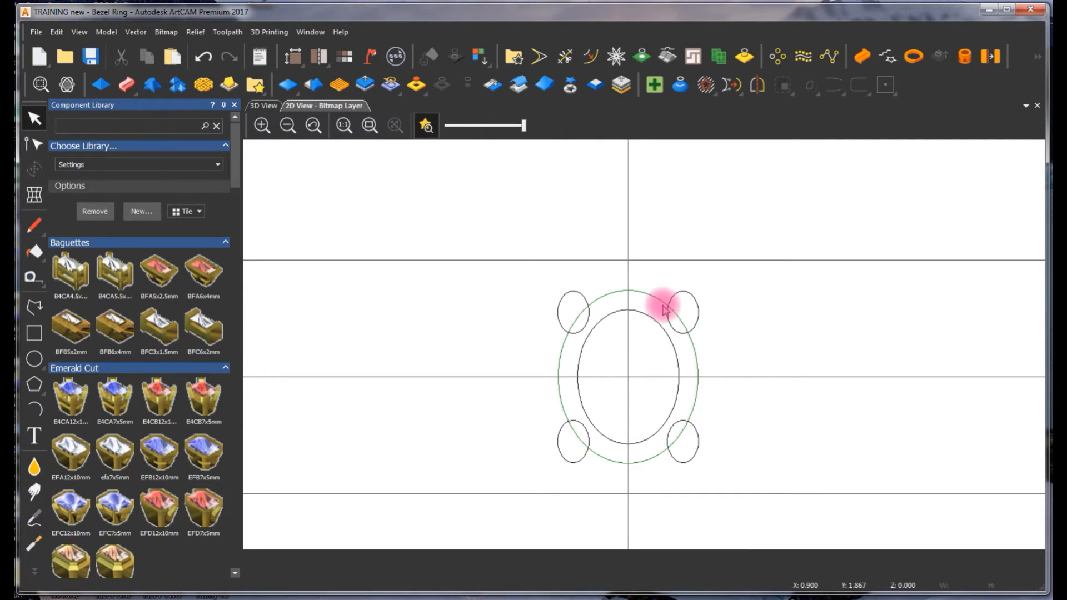
click(34, 358)
click(628, 376)
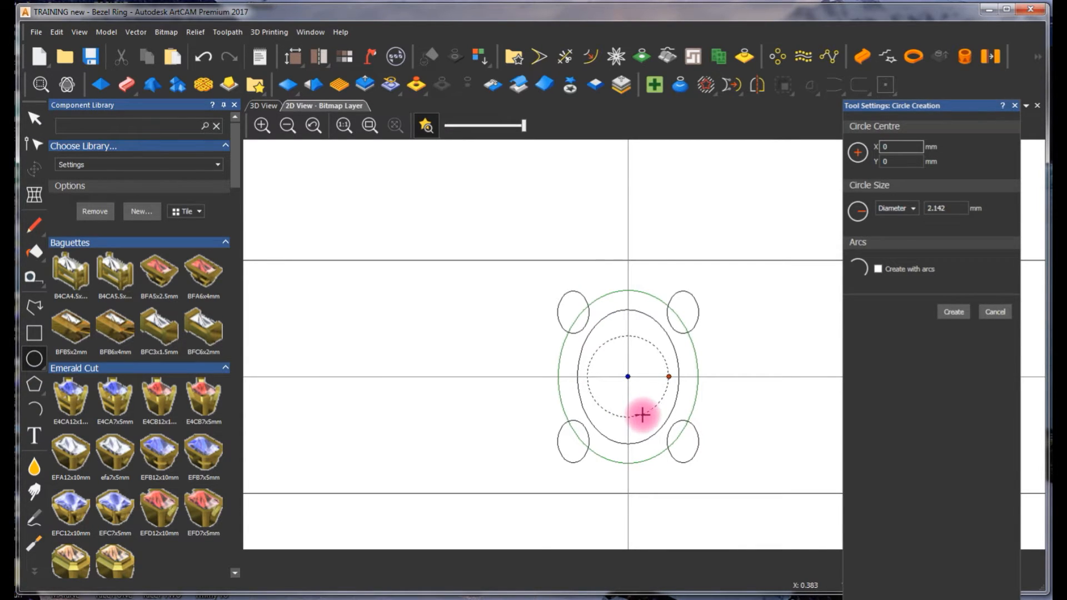
click(642, 416)
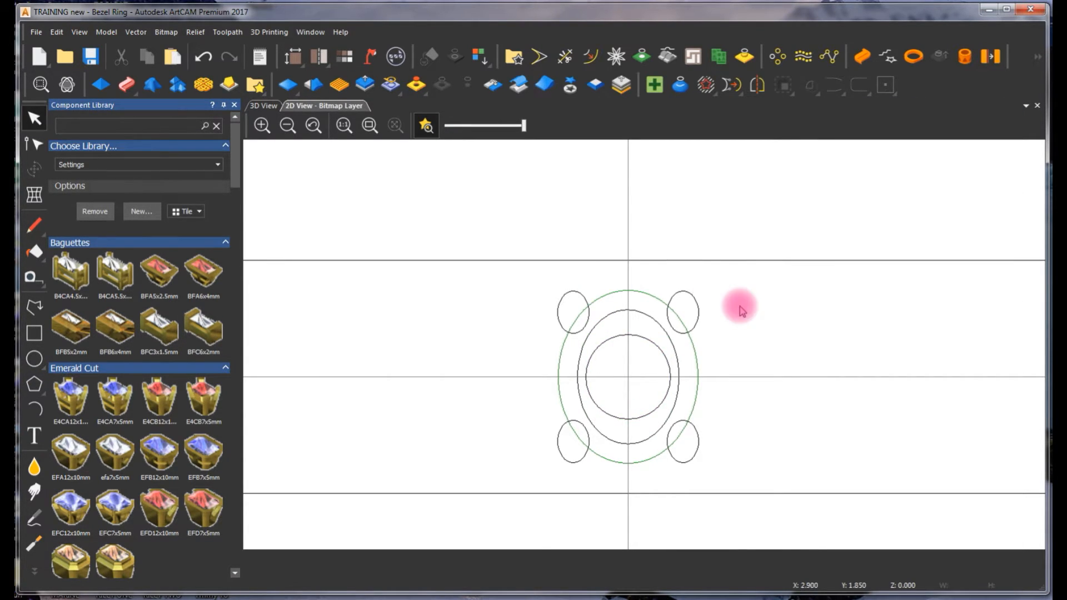
- Select the new central circle and open the Shape Editor for it in the 3D view, ready to edit its start height
click(639, 336)
click(269, 106)
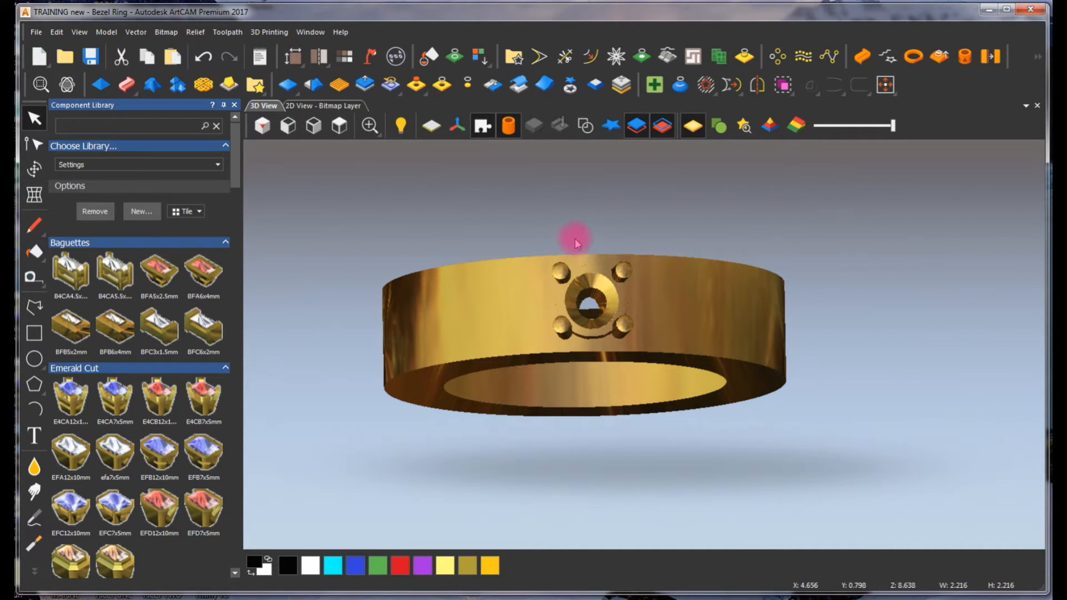
key(F12)
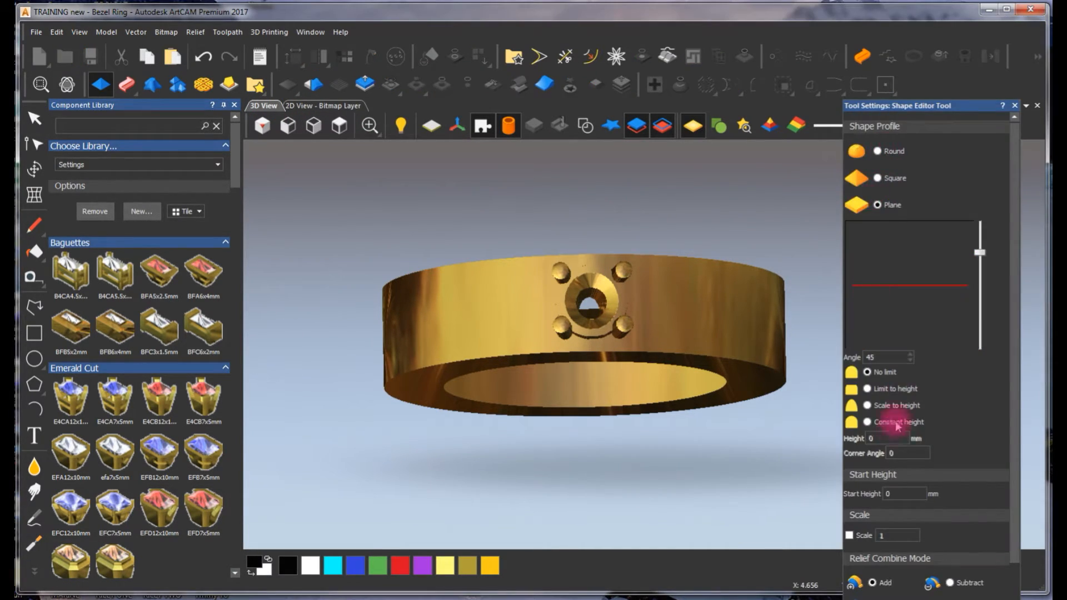
drag(963, 111, 935, 33)
click(868, 423)
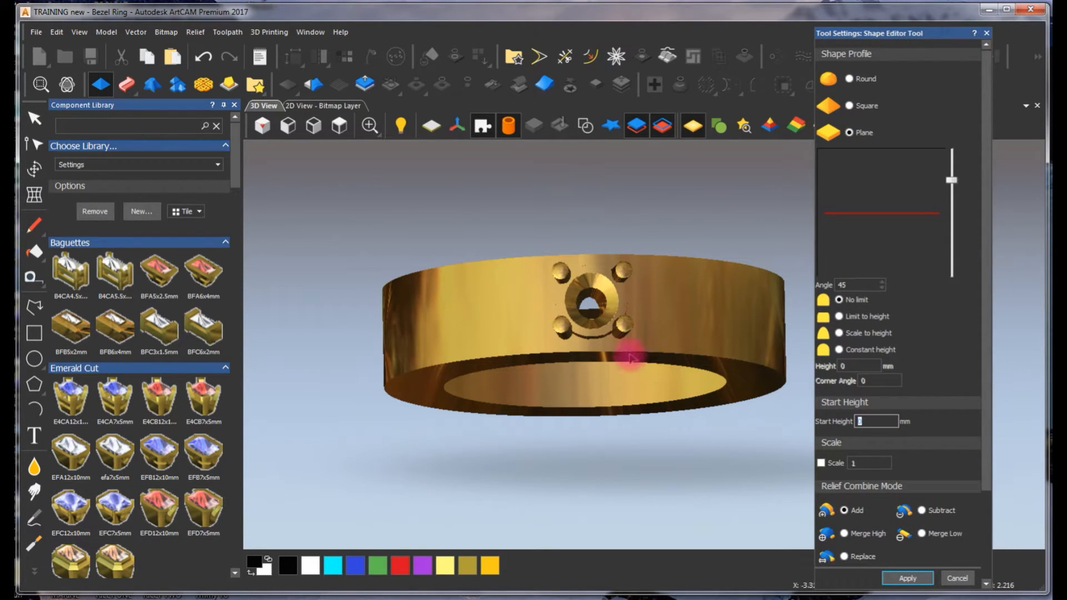
- Give the circle's back-relief shape a start height of 3 mm, inspect the hole in 3D, and increase the height to 5 mm
drag(640, 358, 620, 339)
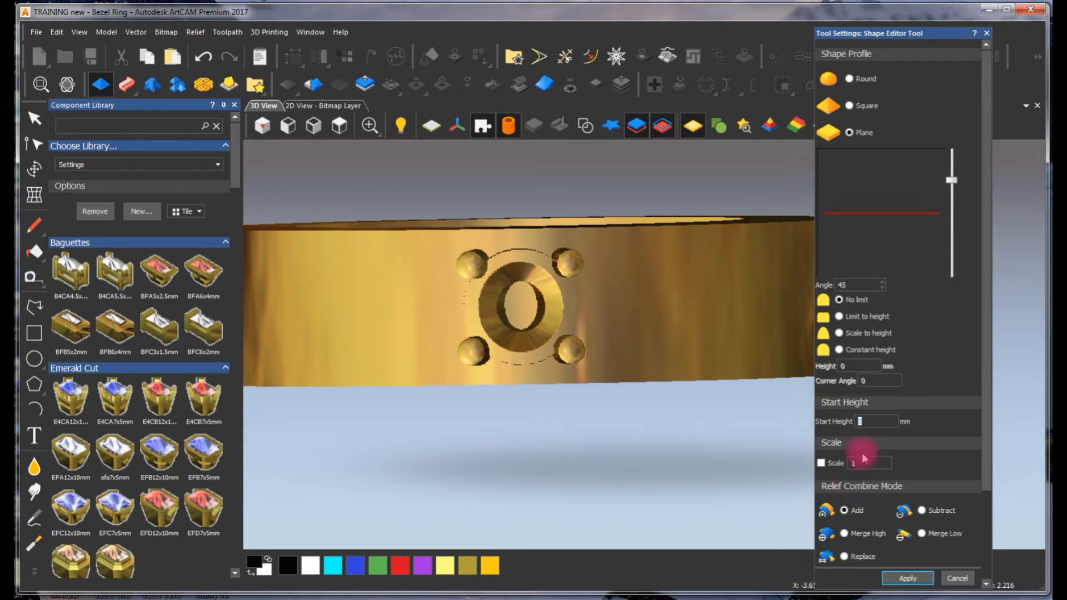
double_click(877, 421)
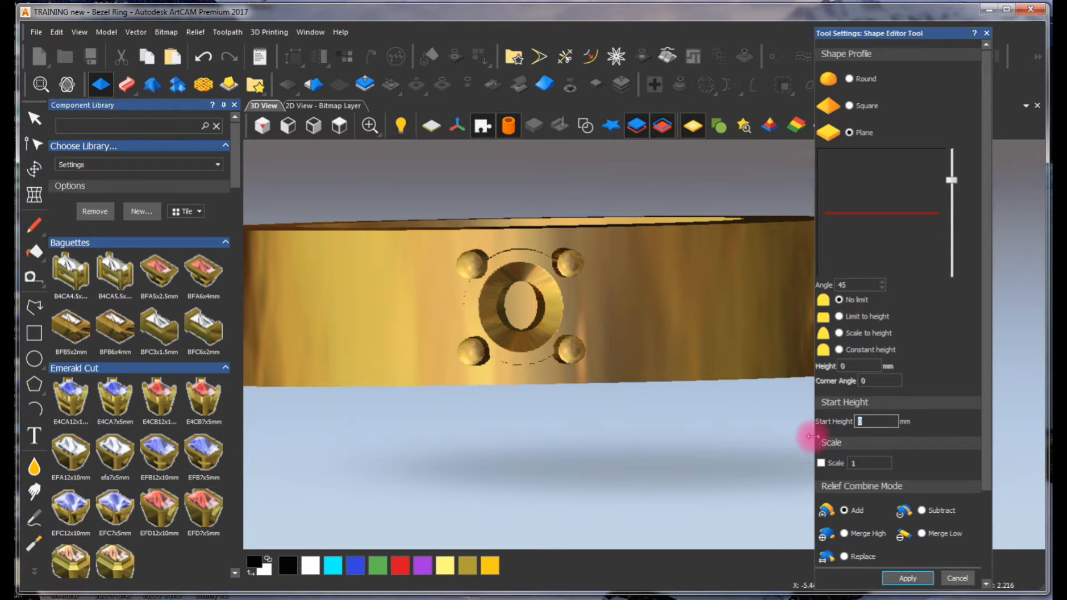
text(3)
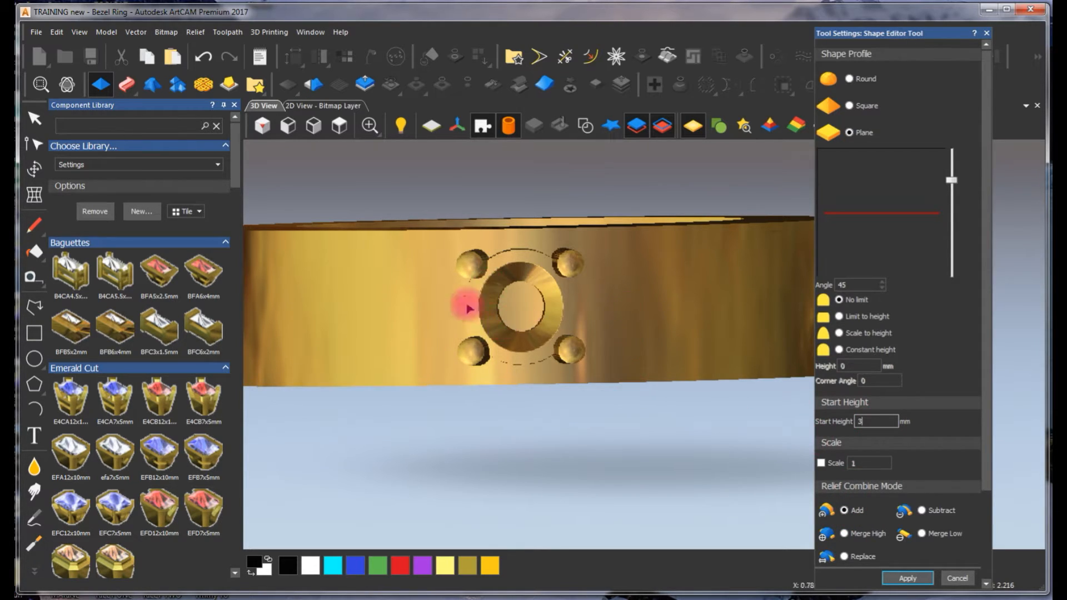
mouse_move(550, 302)
mouse_down()
mouse_move(567, 262)
mouse_move(564, 287)
mouse_up()
click(866, 422)
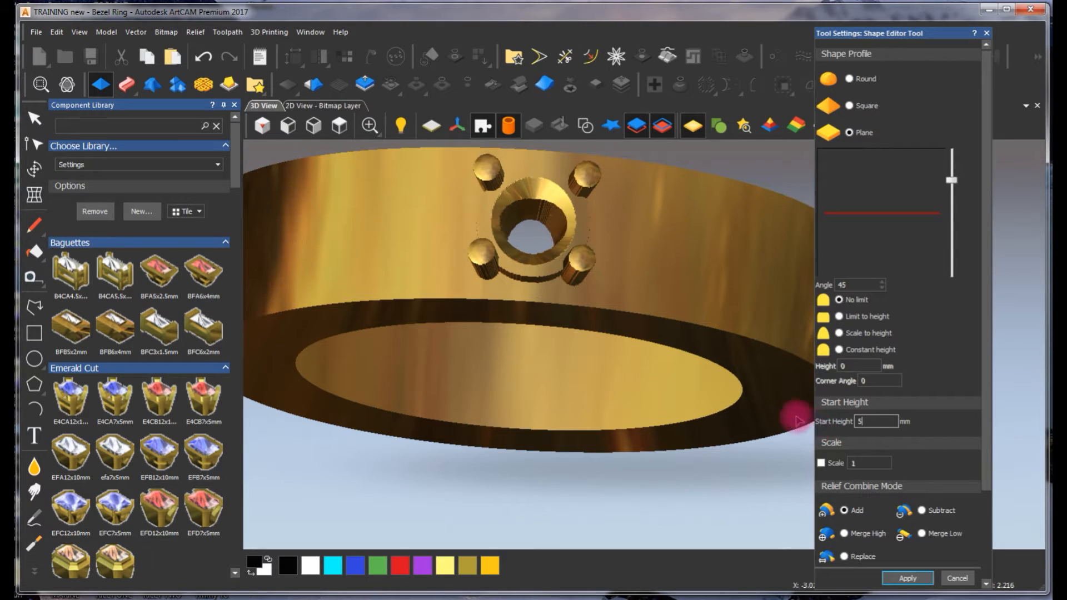
- Test the circle's back-relief start height at 4, 3.5 and 2 mm, set it to 3 mm, and close the shape settings
drag(875, 422, 816, 409)
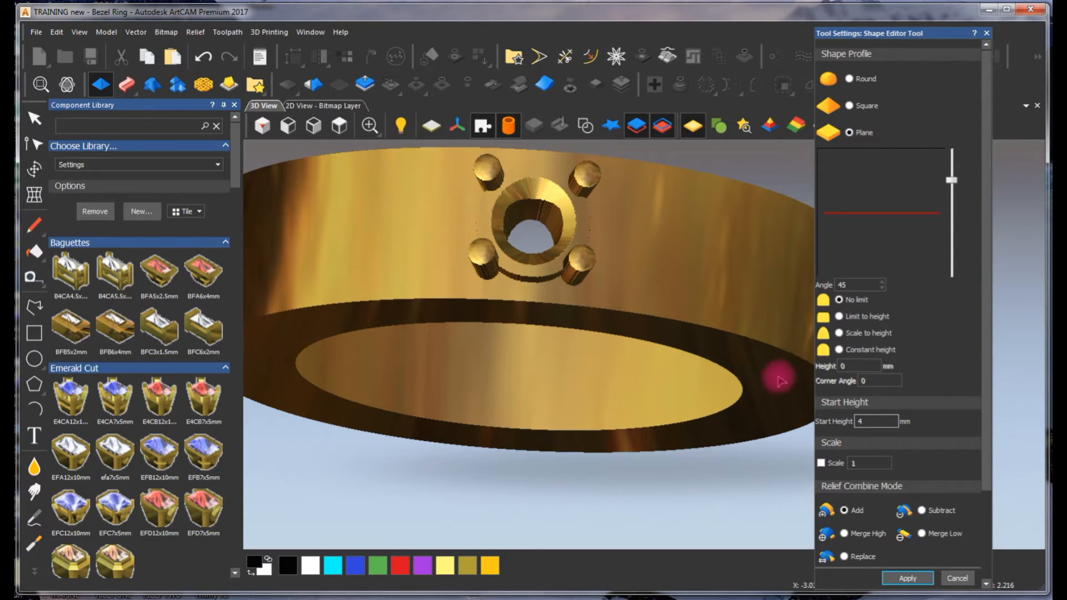
text(3.5)
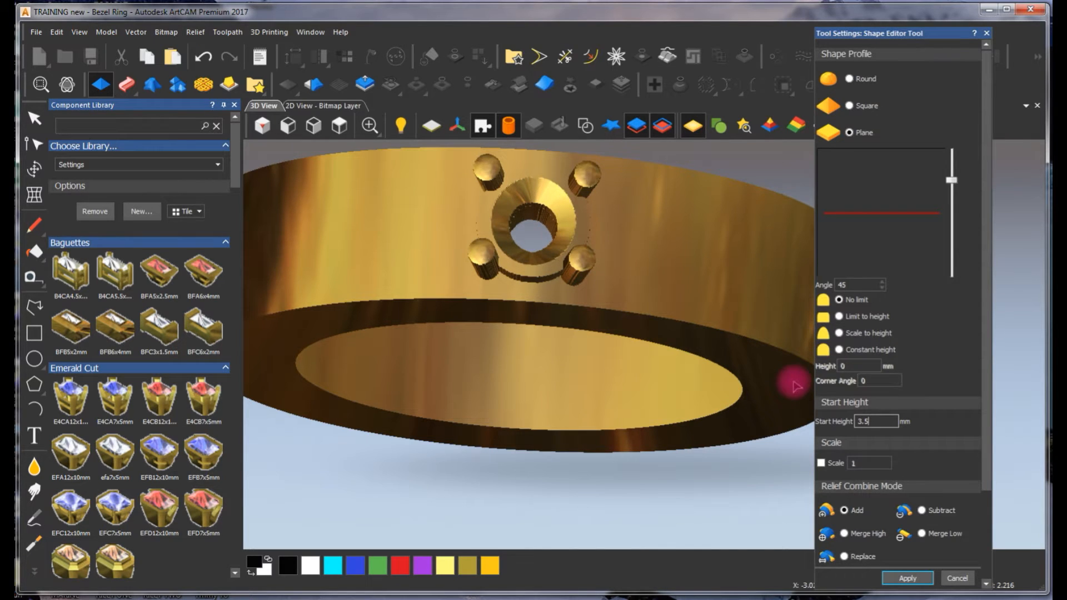
drag(542, 274, 519, 305)
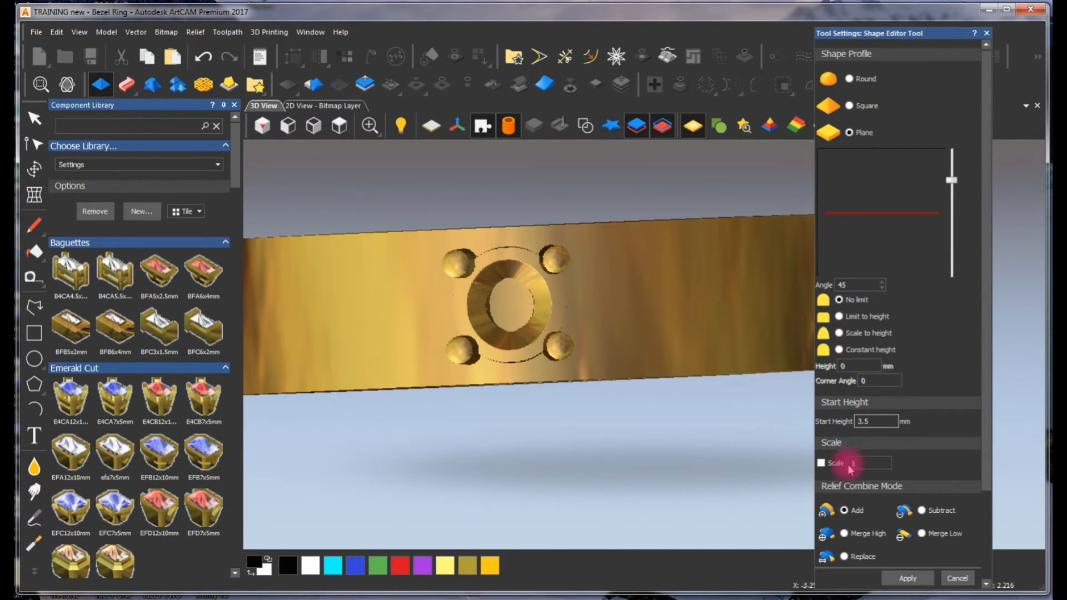
double_click(880, 420)
text(2)
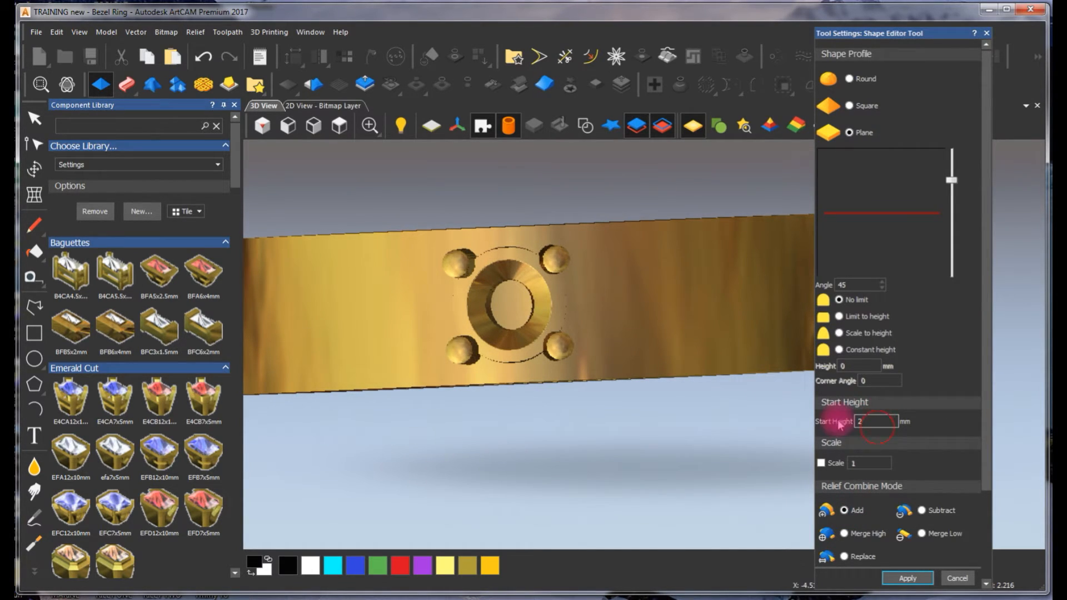
double_click(858, 421)
text(3)
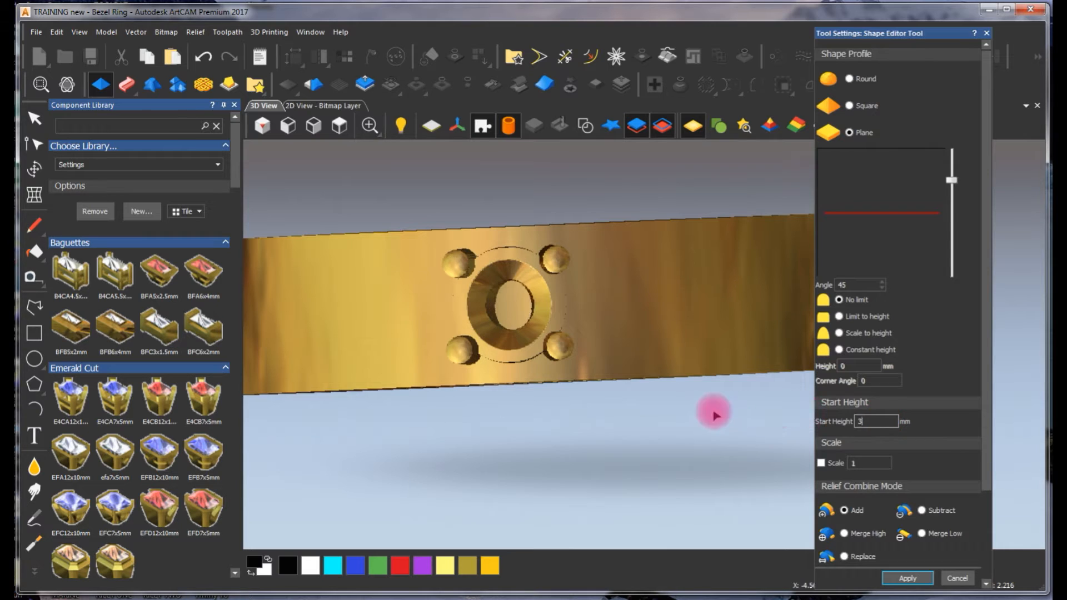
drag(524, 321, 584, 294)
click(970, 579)
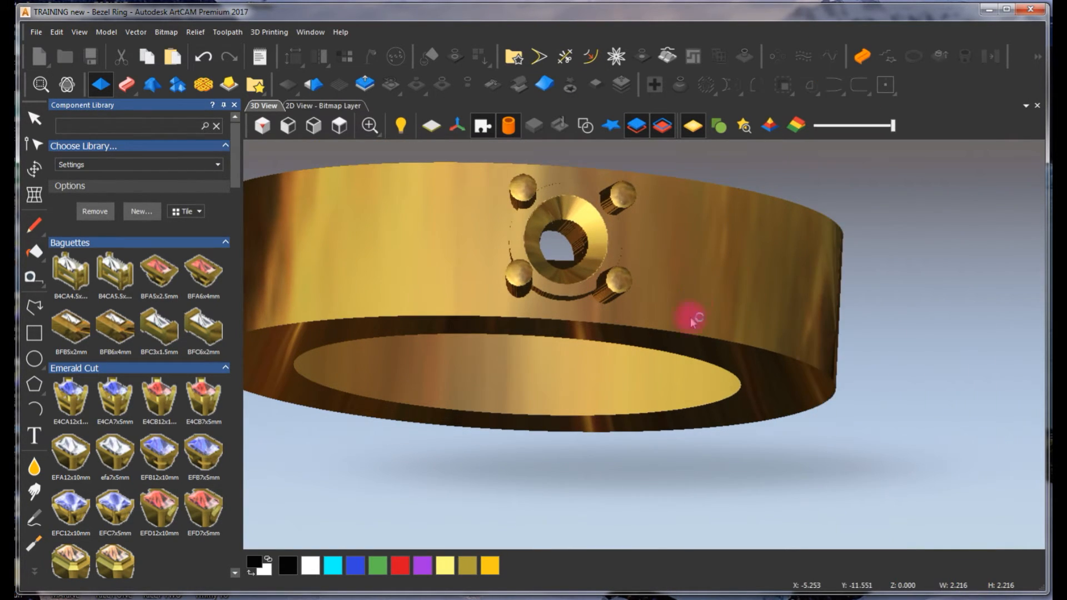
- Display the Project tree, make the Bezel Ring's Front Relief active, and dock the tree beside the 2D view
scroll(672, 332, down, 3)
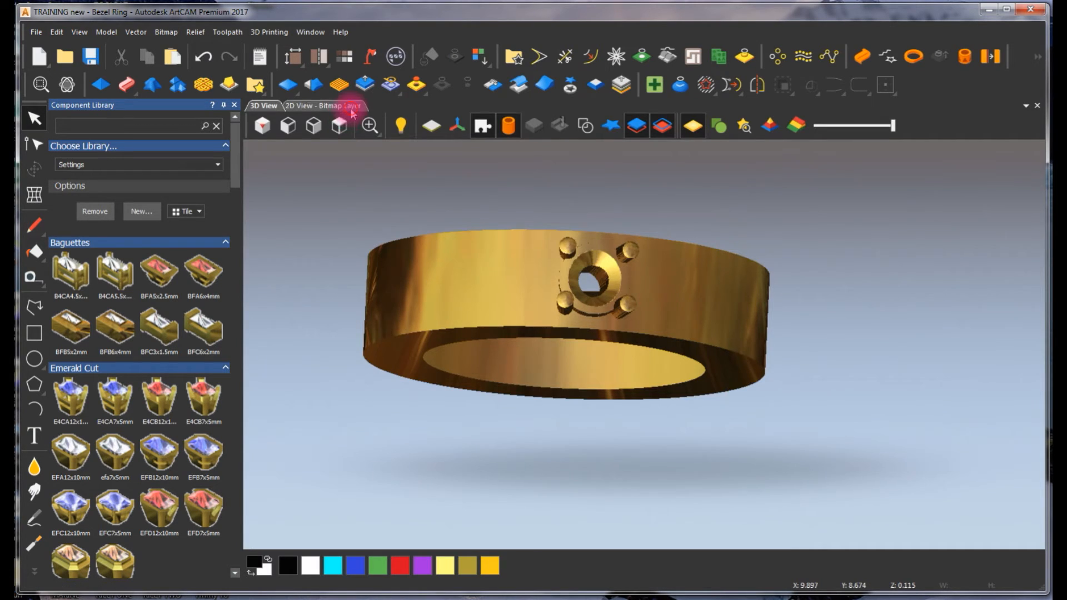
click(352, 107)
scroll(572, 274, down, 2)
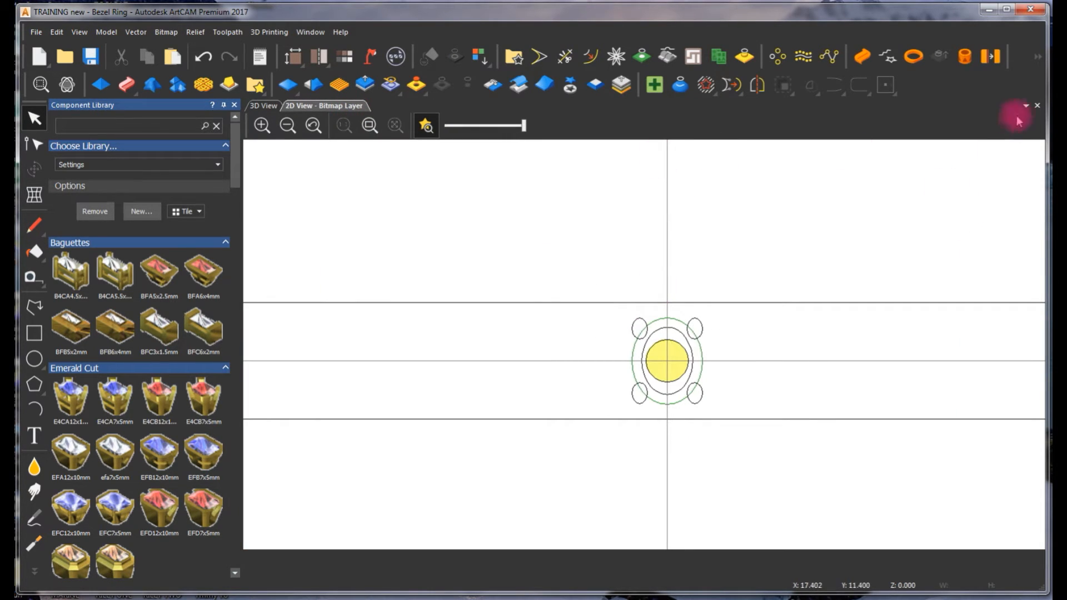
right_click(1021, 88)
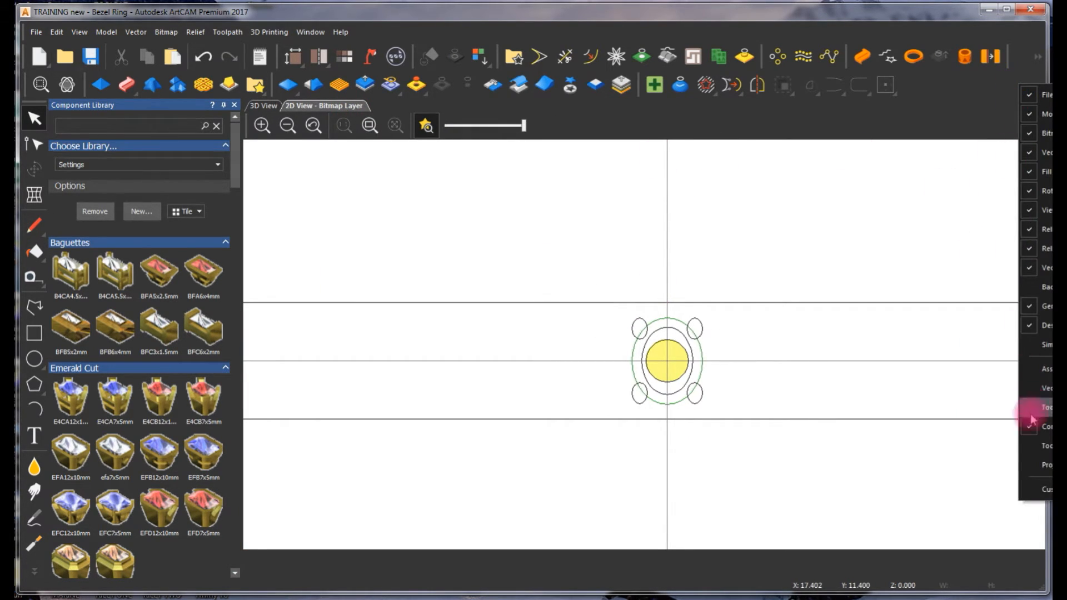
click(1030, 463)
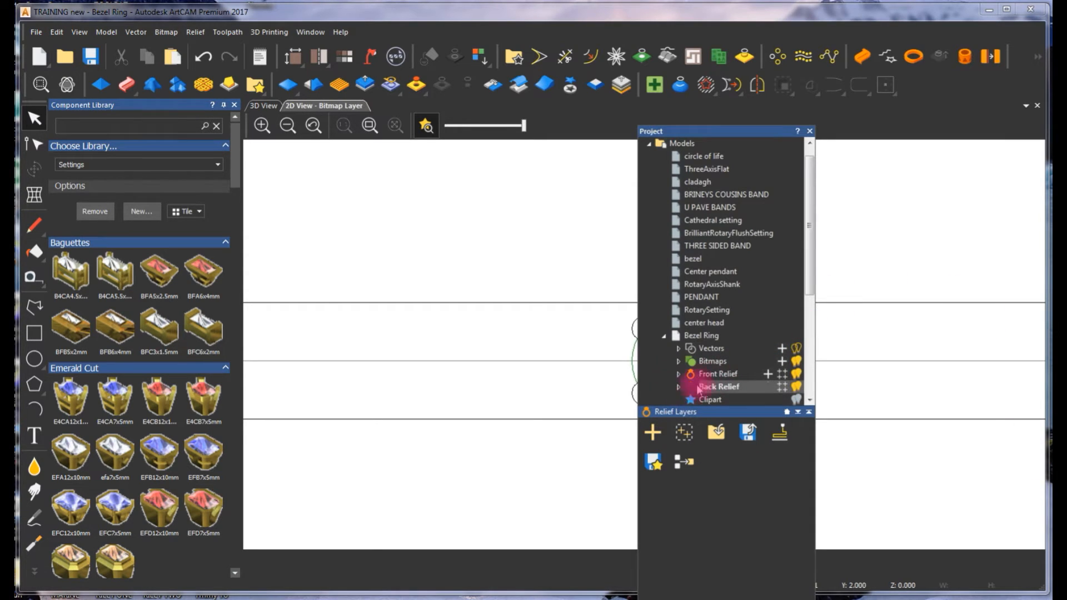
click(718, 374)
drag(766, 136, 1022, 339)
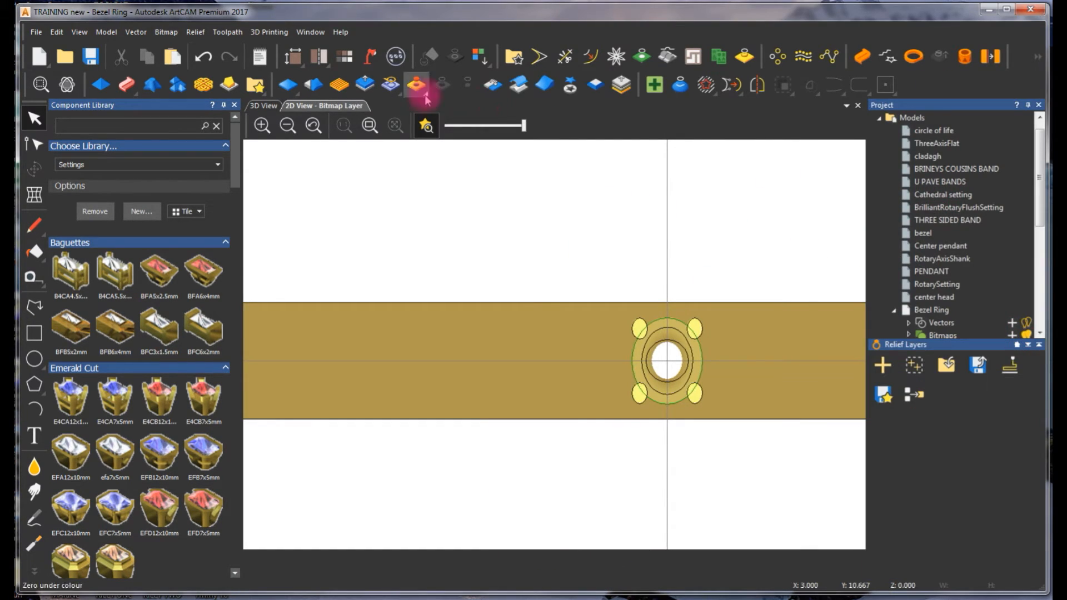
- Create a triangle mesh of the ring in the 3D view, closed with the back relief
click(260, 105)
drag(554, 284, 535, 297)
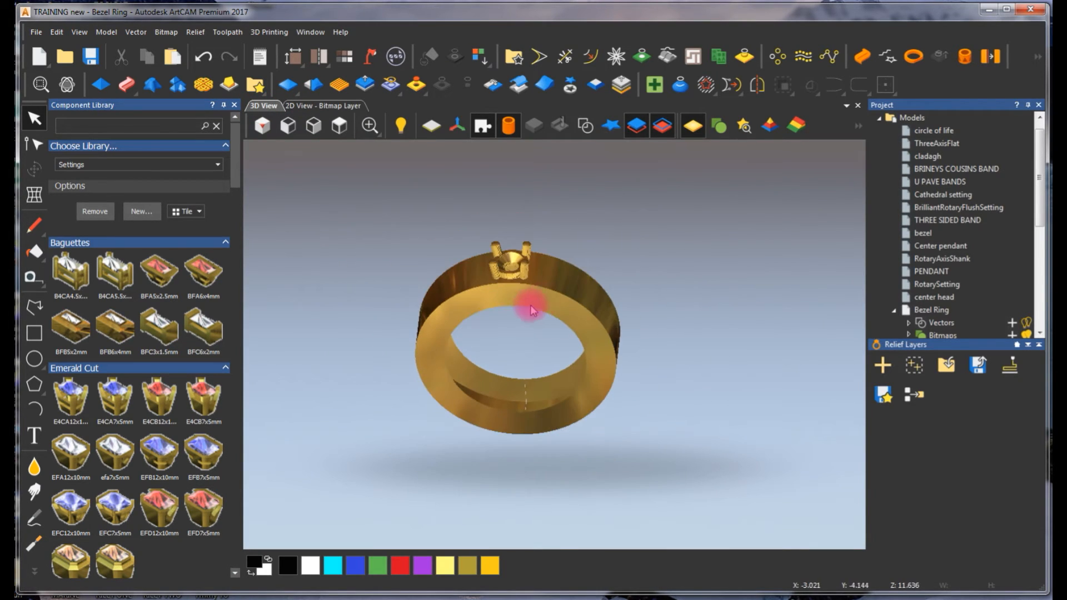
click(396, 58)
click(780, 129)
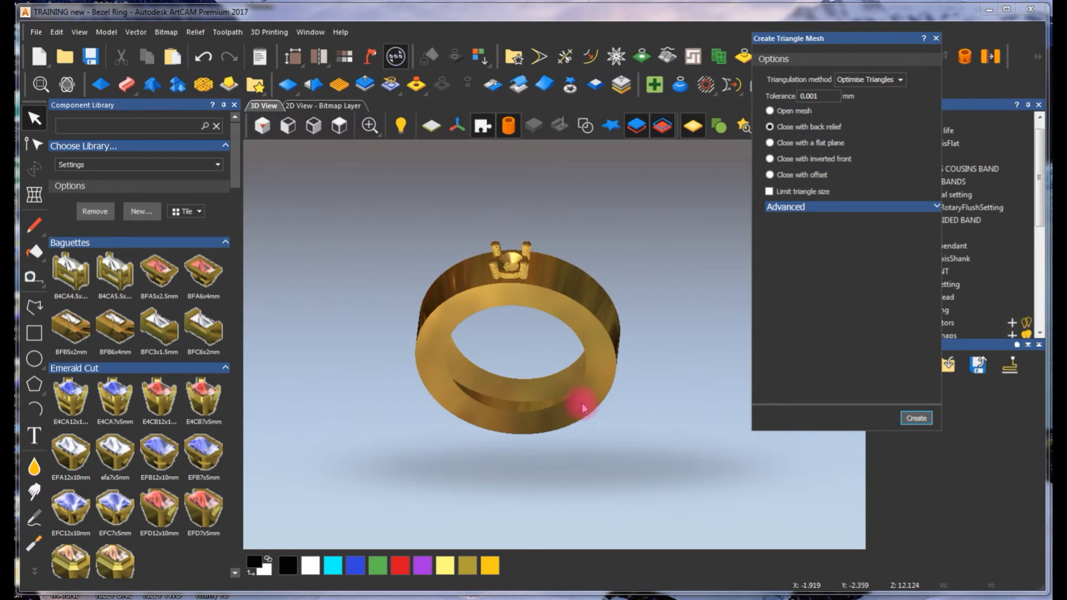
click(916, 419)
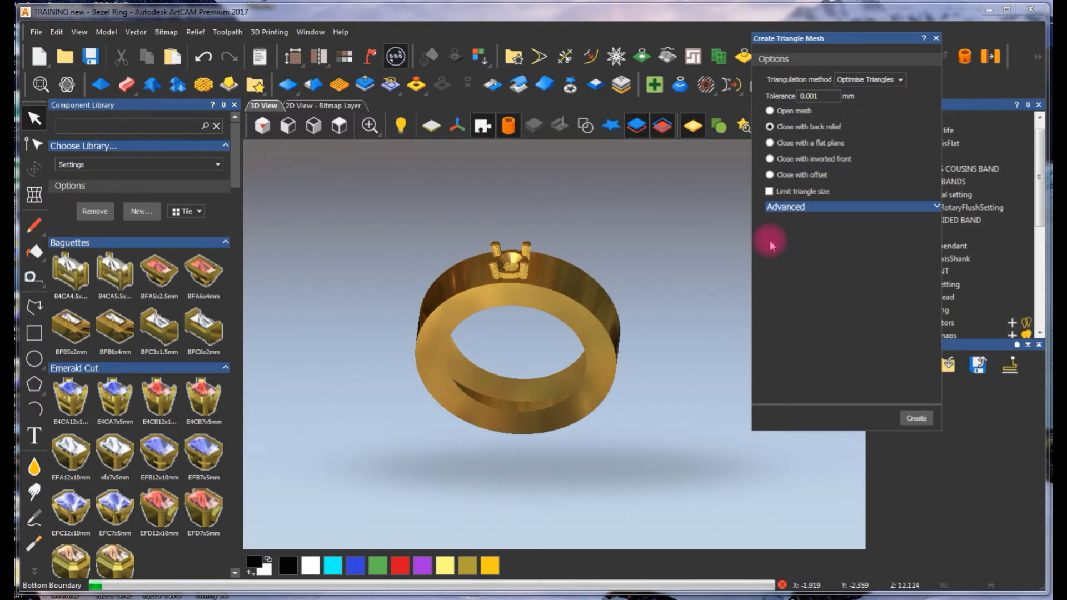
- Name the mesh "single ring", add it to the project's assembly, and close the mesh settings
scroll(933, 330, down, 3)
click(842, 321)
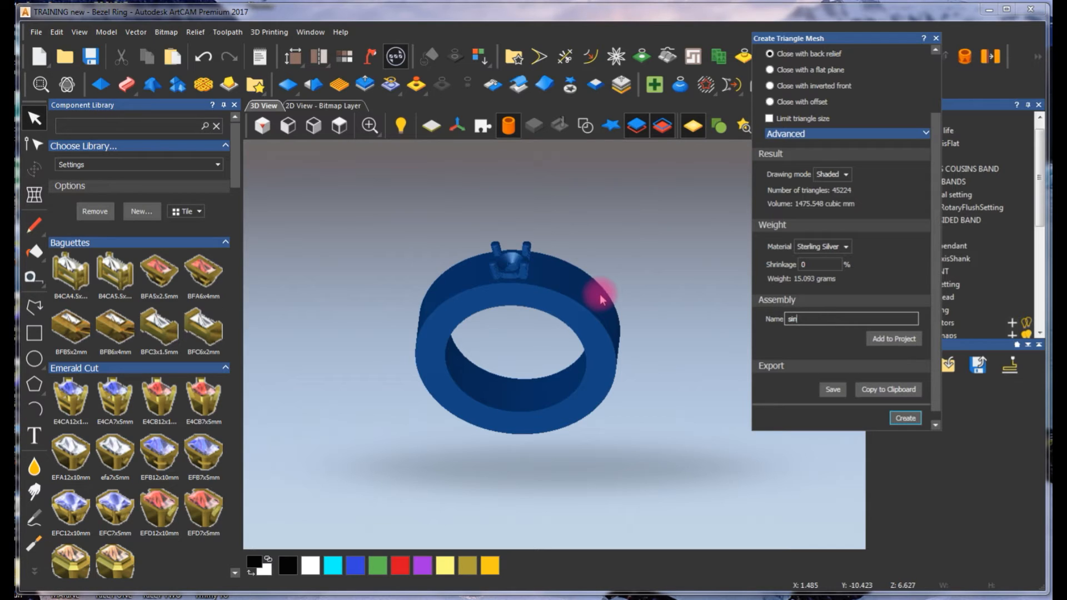
text(single ring)
click(892, 337)
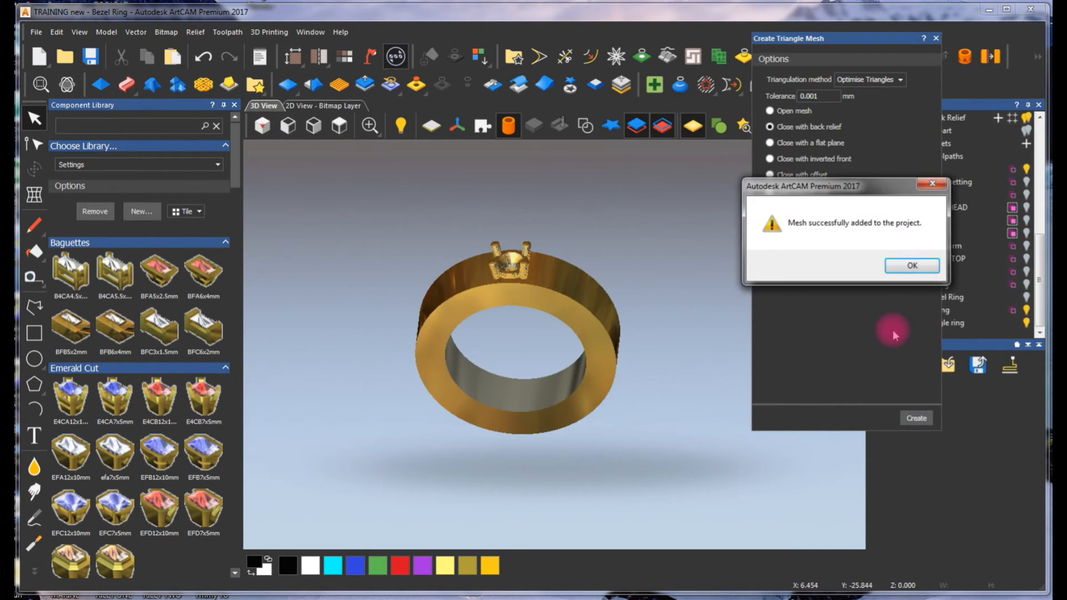
click(903, 265)
click(936, 39)
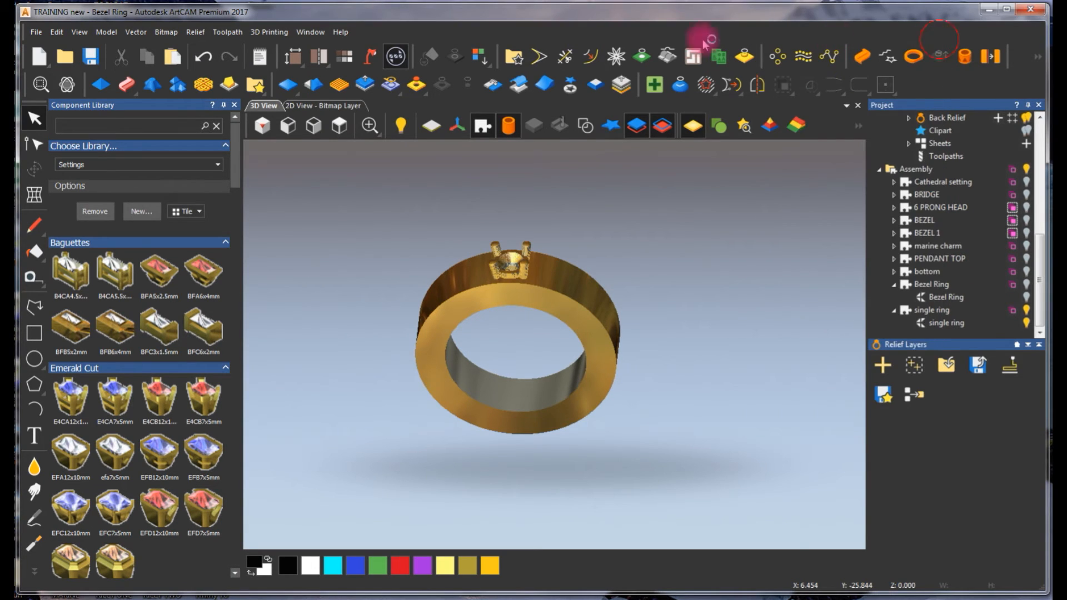
- Hide the front and back reliefs and inspect the ring mesh and its seat hole from several angles
scroll(584, 294, up, 3)
drag(628, 383, 540, 205)
click(635, 133)
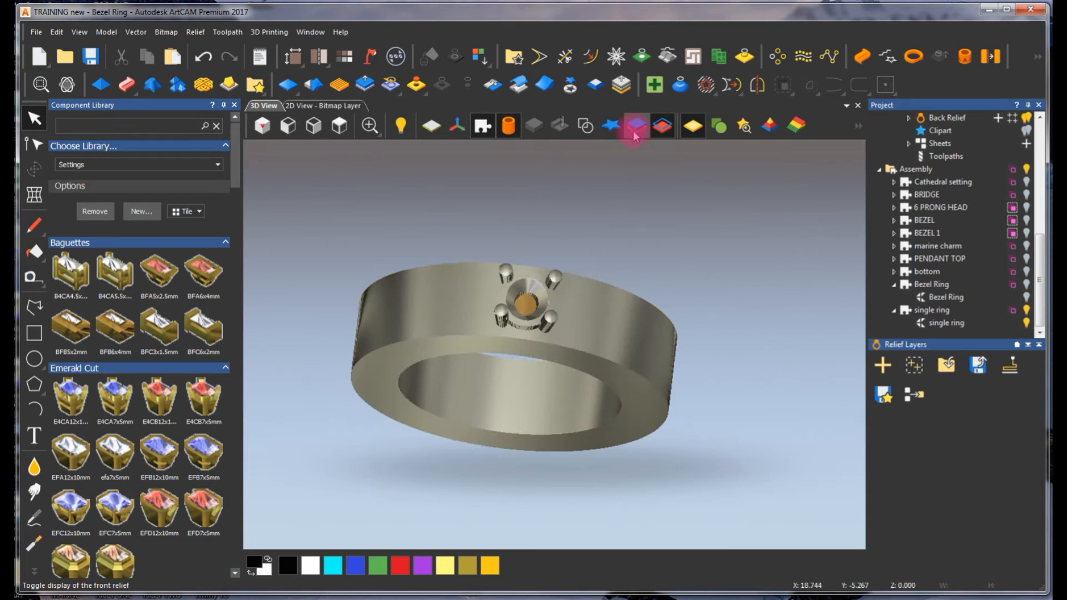
click(663, 129)
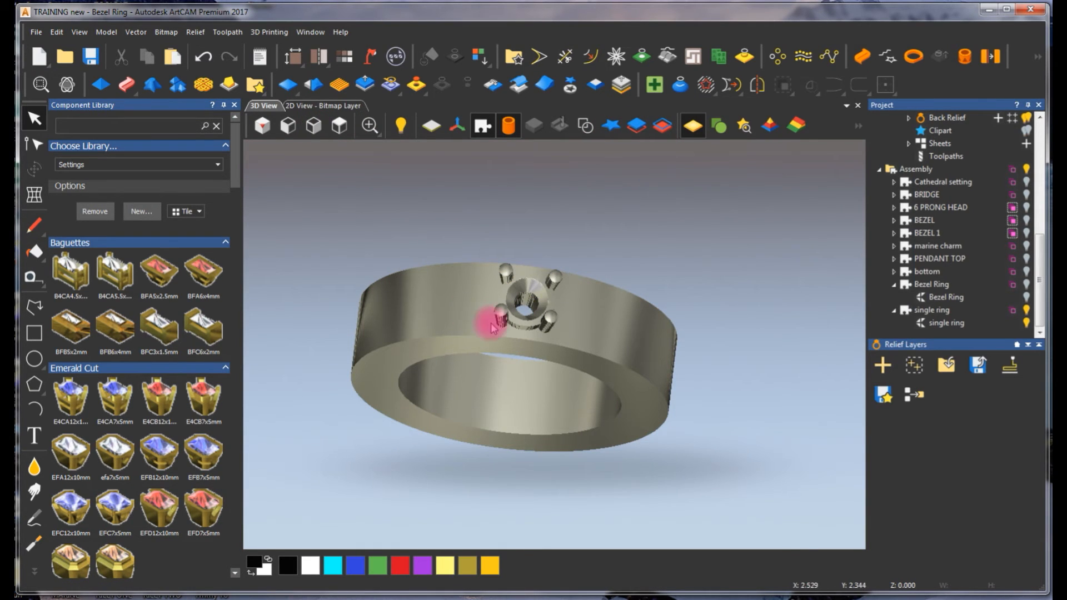
scroll(492, 323, up, 3)
mouse_move(586, 321)
mouse_down()
mouse_move(514, 362)
mouse_move(614, 405)
mouse_move(602, 291)
mouse_move(552, 383)
mouse_move(561, 138)
mouse_move(552, 329)
mouse_move(572, 511)
mouse_move(615, 522)
mouse_move(643, 422)
mouse_move(552, 321)
mouse_move(553, 338)
mouse_move(619, 404)
mouse_move(596, 334)
mouse_up()
drag(507, 379, 593, 158)
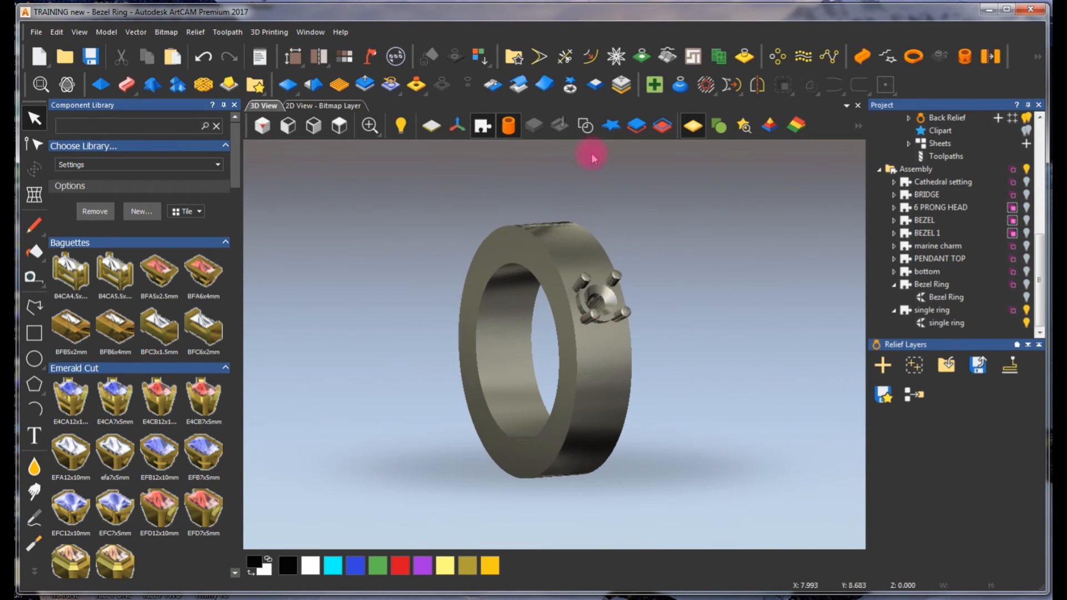
- Show the front relief and move the single ring mesh about -9.935 mm along X, beside the relief ring
click(635, 128)
drag(572, 302, 518, 283)
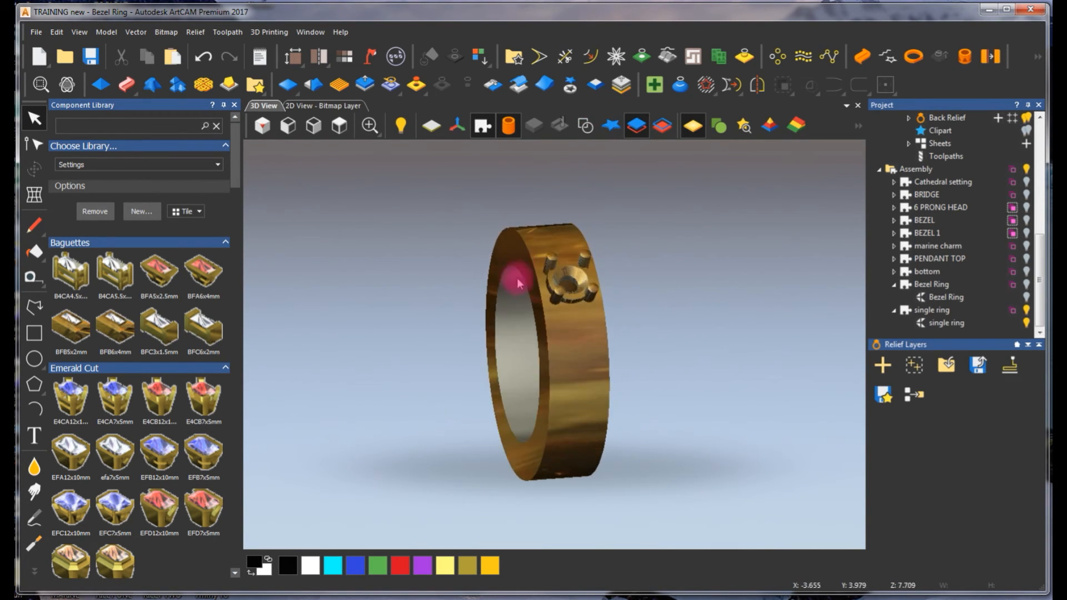
click(936, 310)
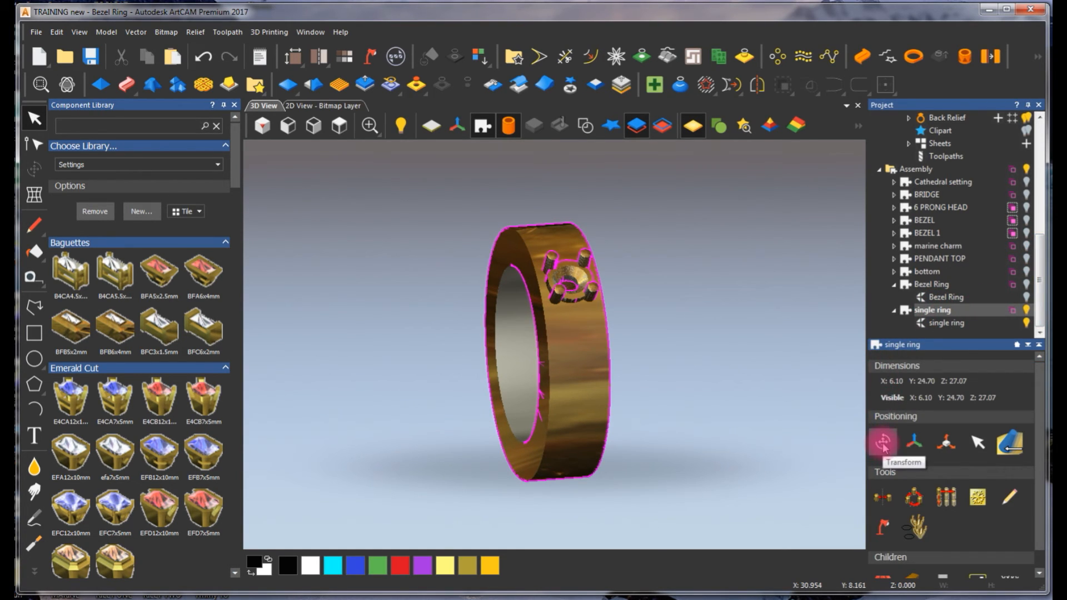
drag(578, 345, 479, 351)
scroll(545, 327, down, 1)
middle_drag(554, 338, 507, 384)
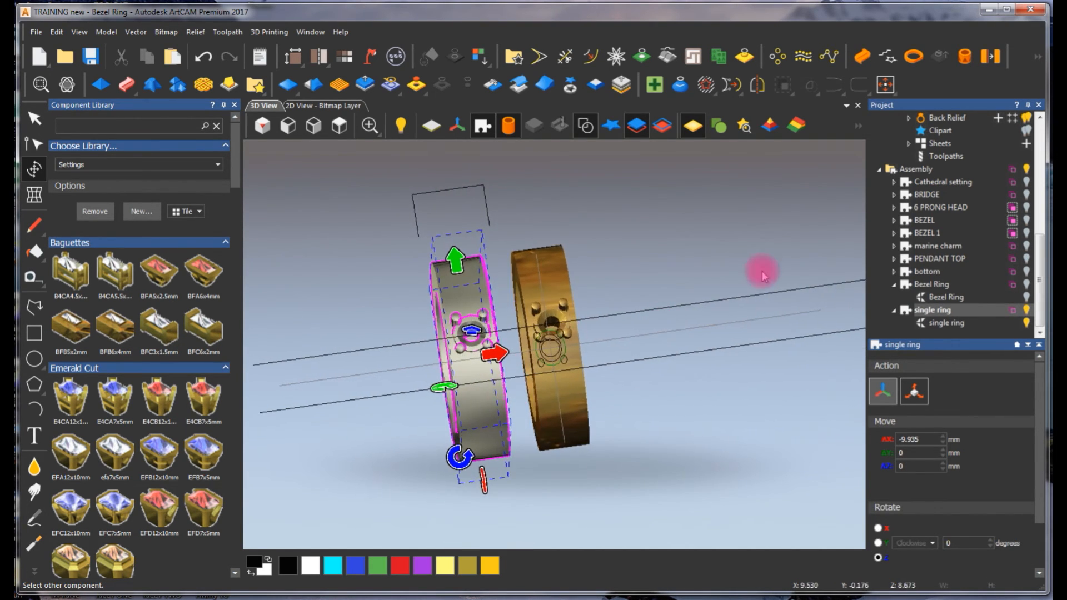
- Deselect the single ring mesh and hide the vectors in the 3D view
click(384, 306)
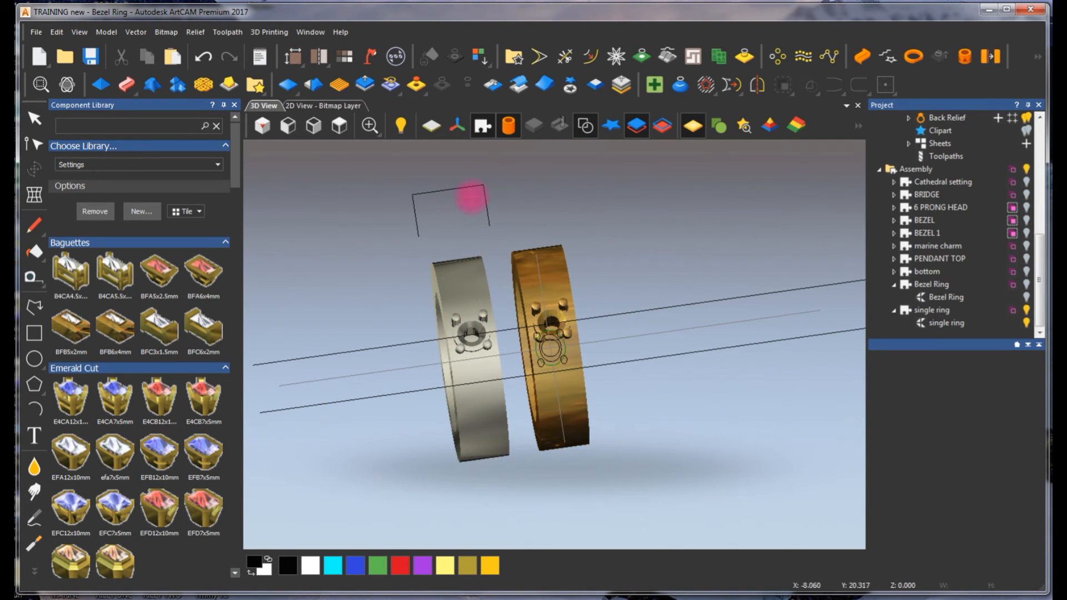
scroll(496, 303, up, 3)
click(585, 124)
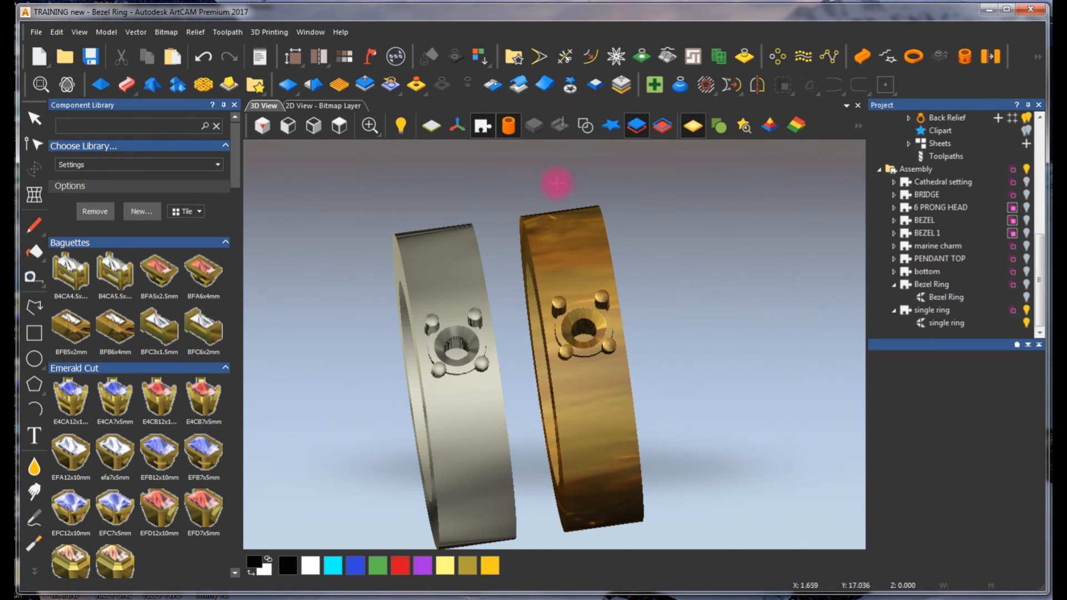
- Compare the mesh ring and the relief ring from several angles, with the back relief displayed, examining the prongs, seats and inner bands
middle_drag(489, 348, 511, 314)
scroll(545, 364, up, 3)
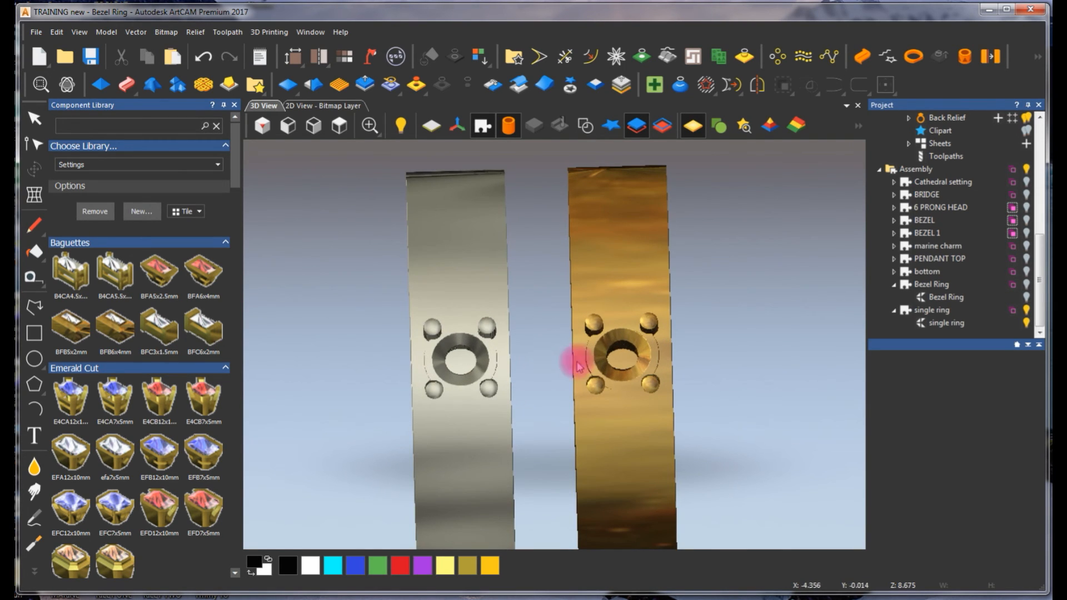
middle_drag(619, 376, 453, 393)
middle_drag(620, 383, 469, 142)
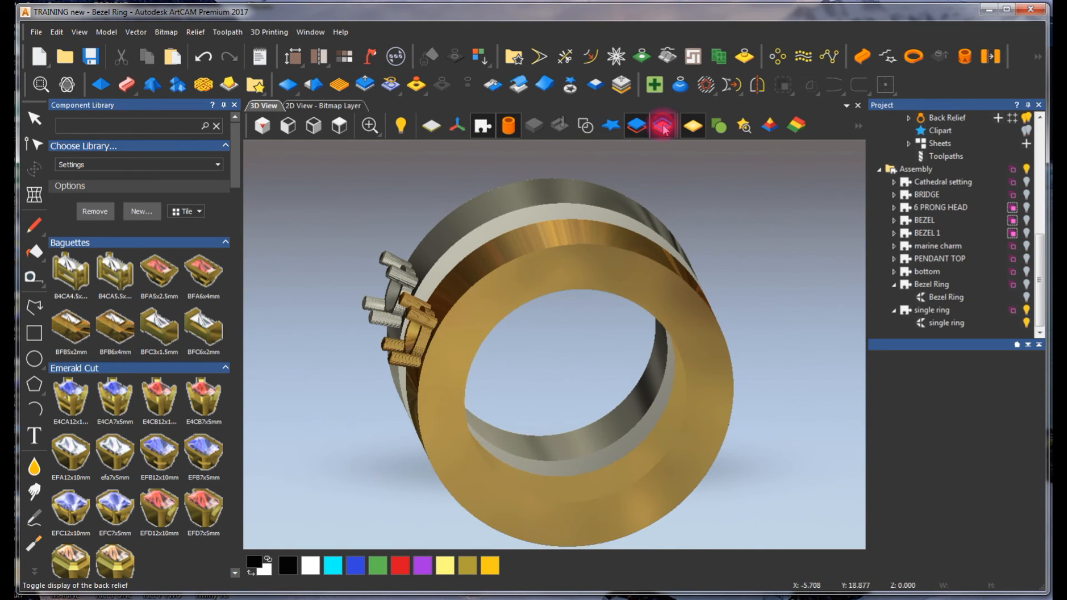
drag(310, 333, 468, 371)
drag(510, 323, 576, 375)
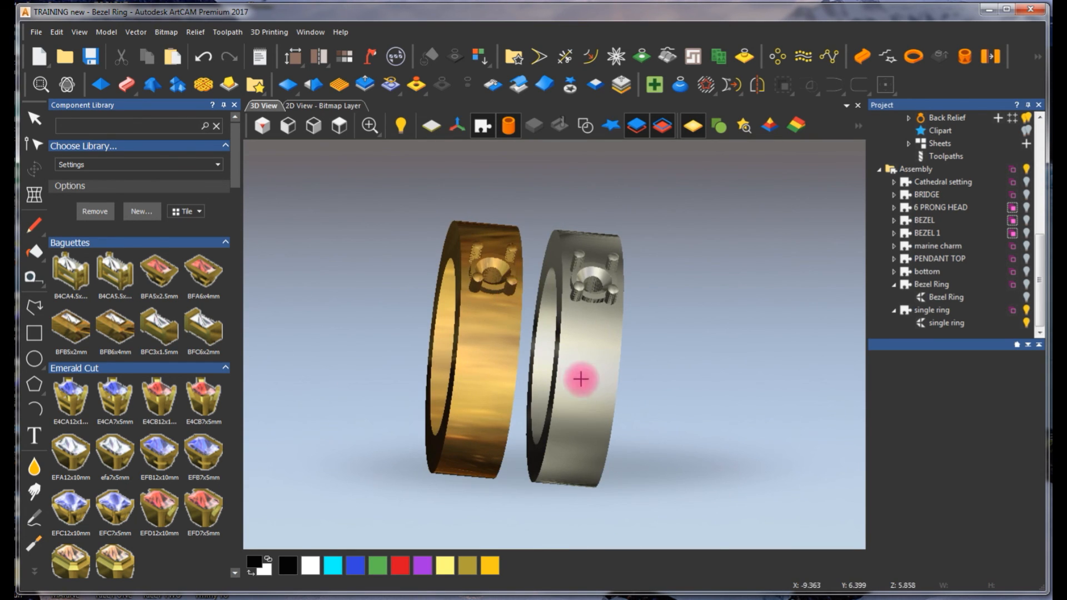
click(69, 87)
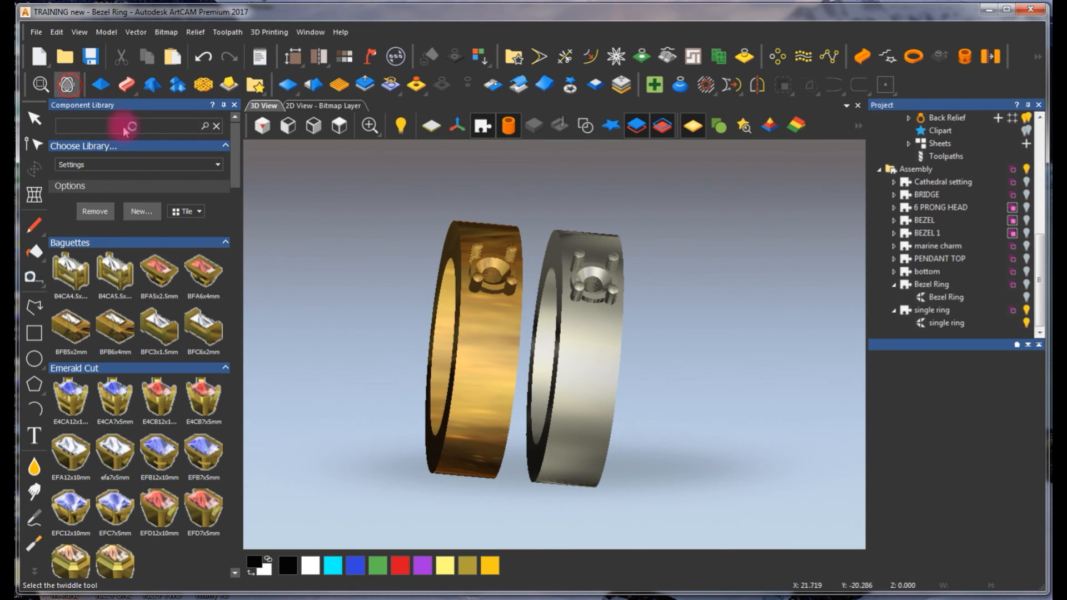
drag(632, 394, 548, 365)
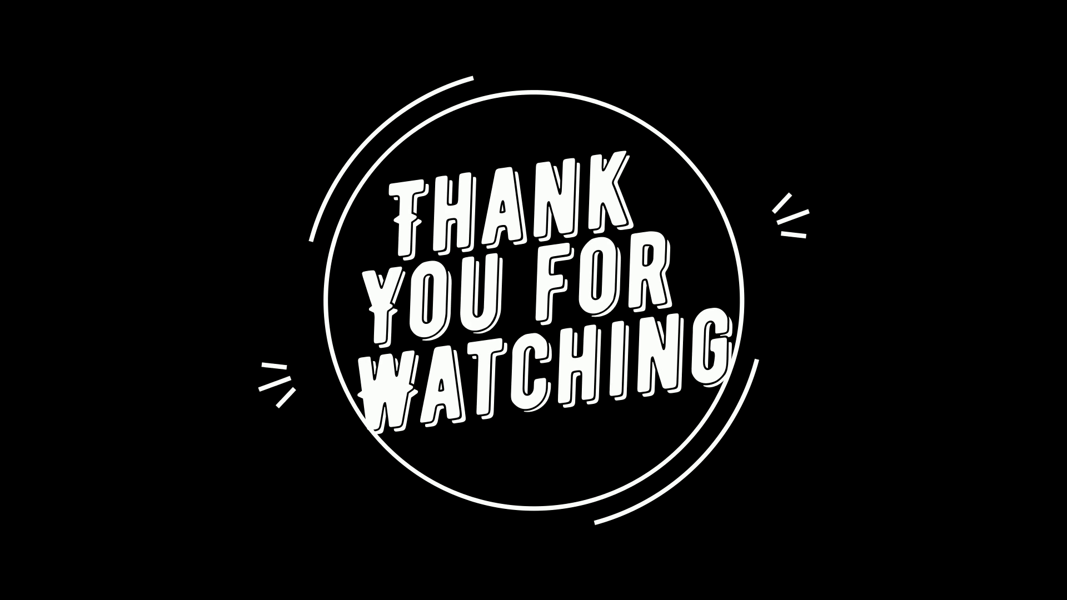